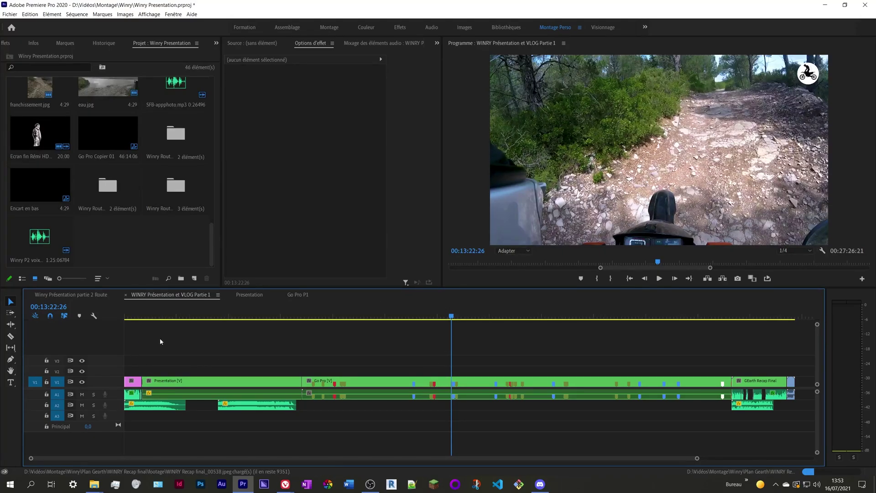
Review the nested Presentation clip in the WINRY Présentation et VLOG Partie 1 sequence, with the playhead at 00:00:21:00 and 00:02:39:18
click(134, 316)
drag(135, 315, 134, 316)
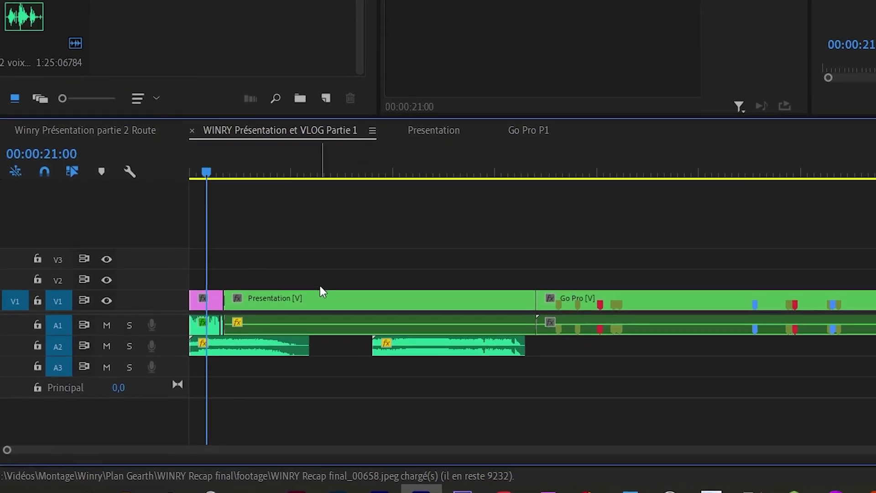
click(324, 312)
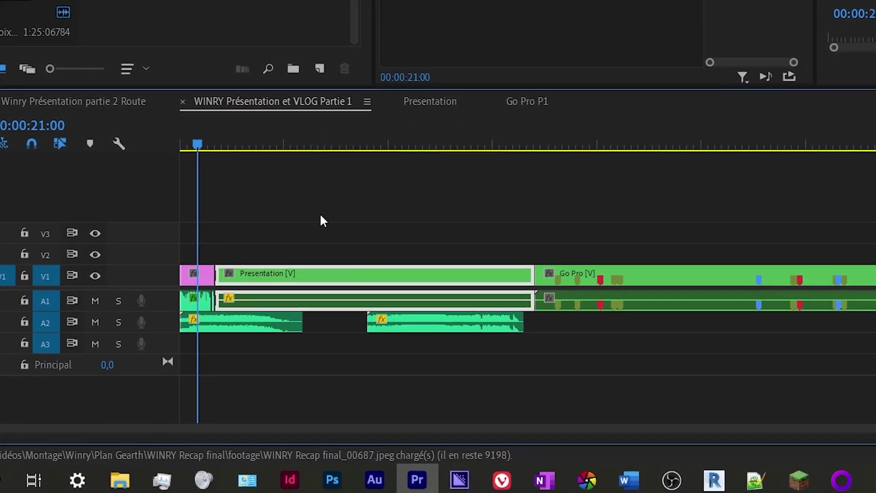
click(311, 138)
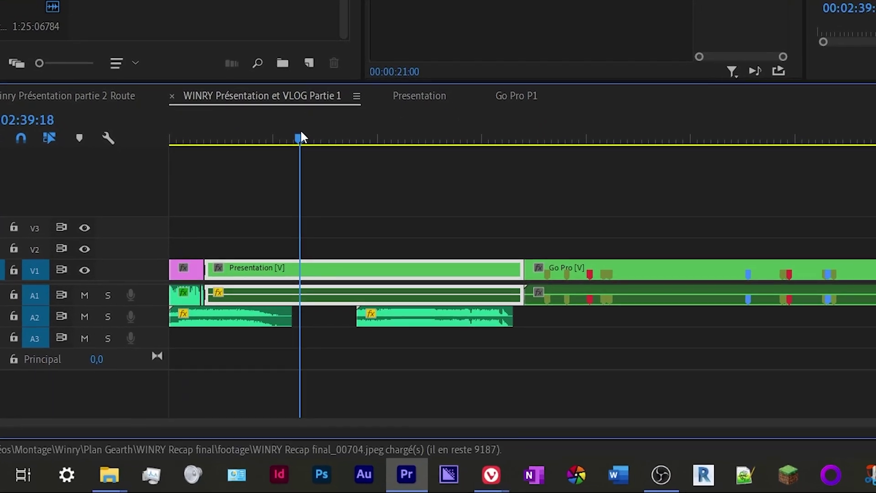
click(406, 215)
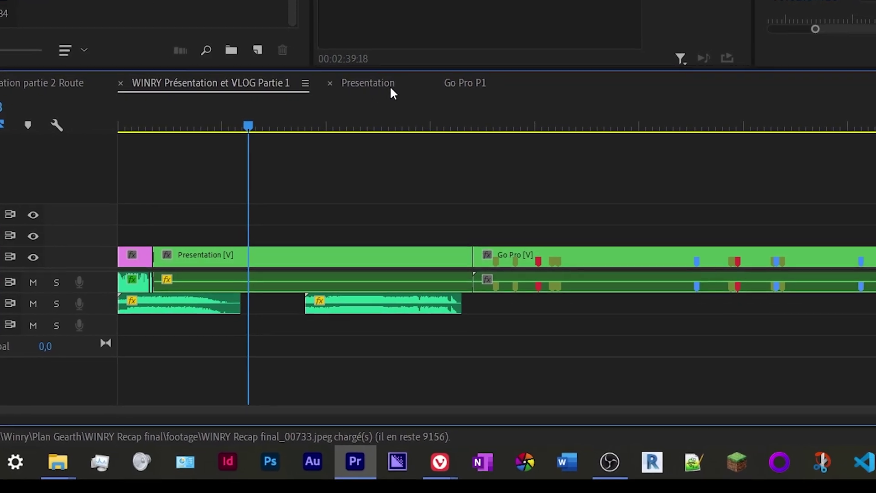
Open the Presentation sequence and inspect its V2 overlay clips, including the P1090722.MP4 clip at 00:02:07:15
click(382, 85)
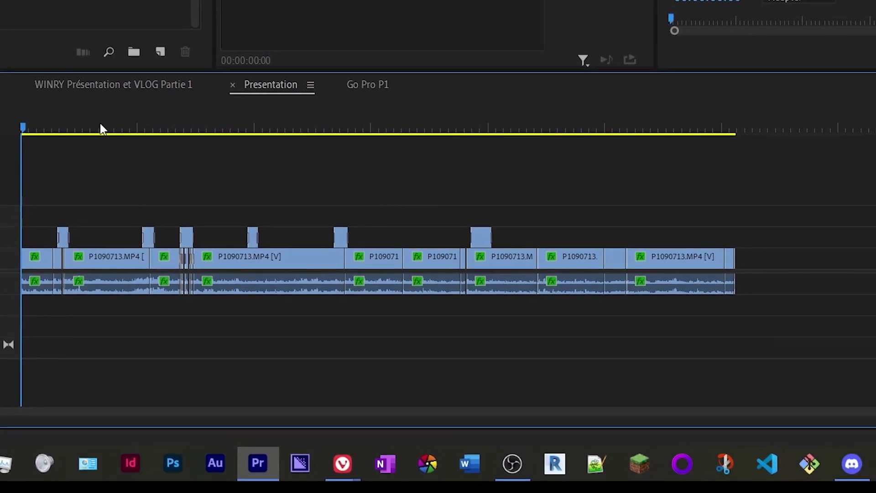
click(62, 124)
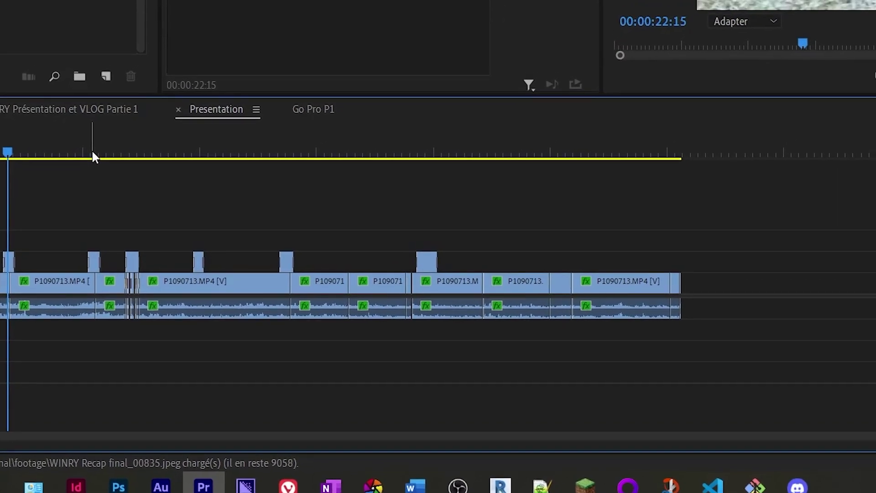
click(99, 147)
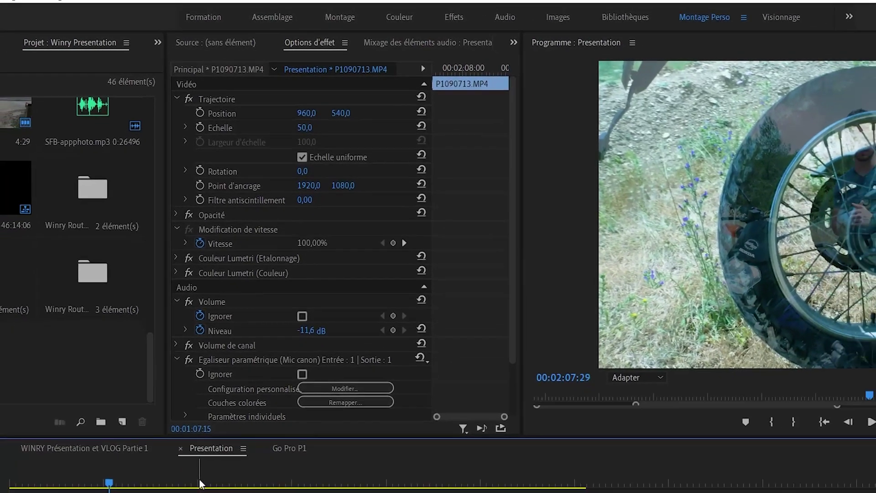
click(191, 492)
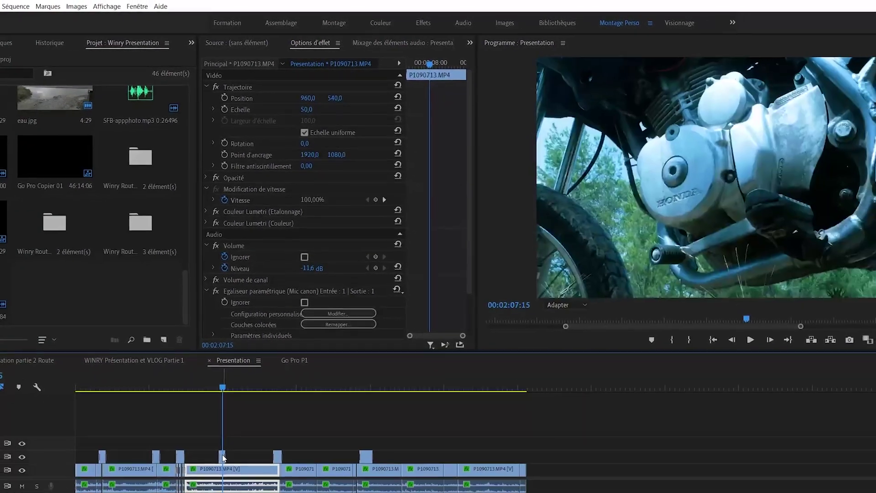
click(223, 457)
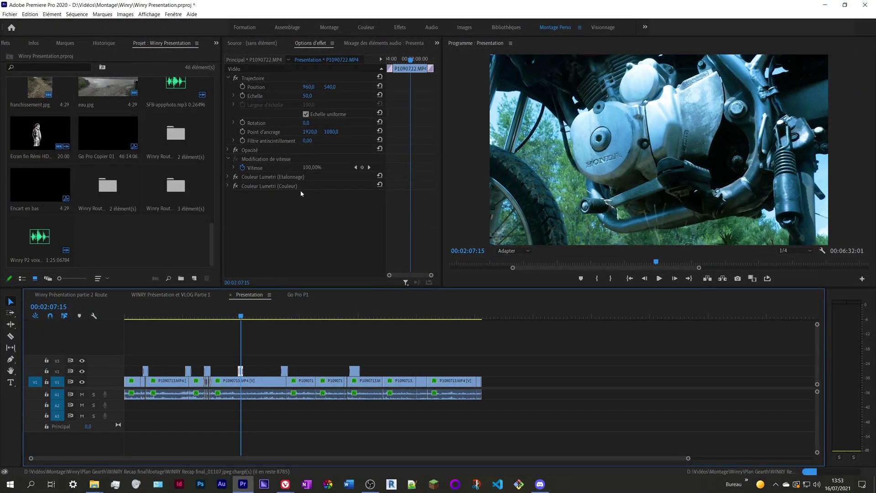
click(204, 359)
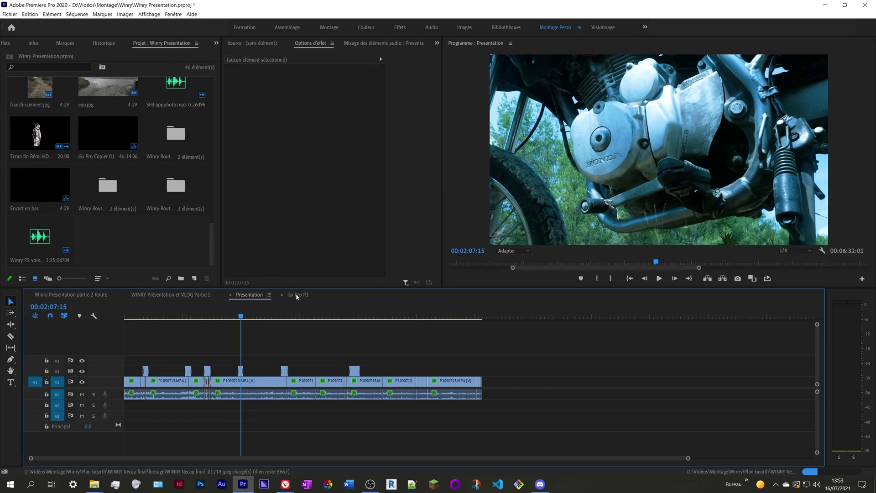
Revisit the WINRY Présentation et VLOG Partie 1 sequence, then open Go Pro P1 and inspect the GP010125.MP4 clip at 00:08:46:16
click(180, 294)
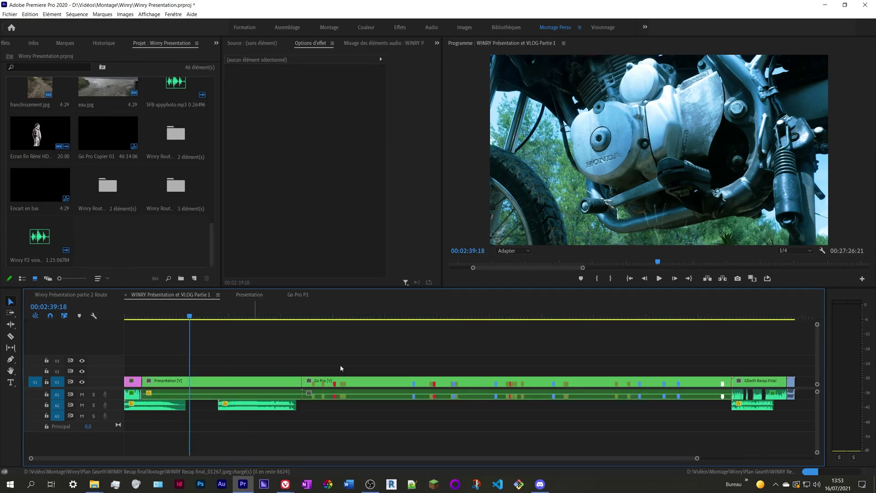
drag(357, 355, 341, 368)
click(298, 295)
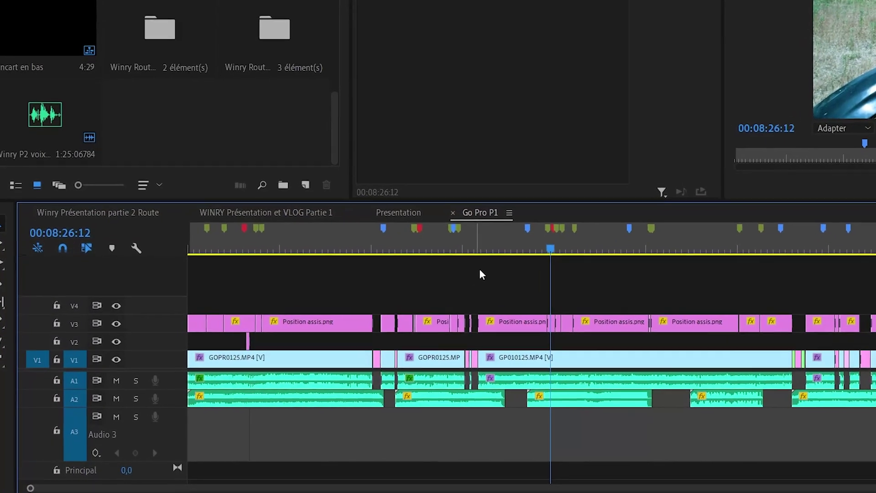
click(445, 276)
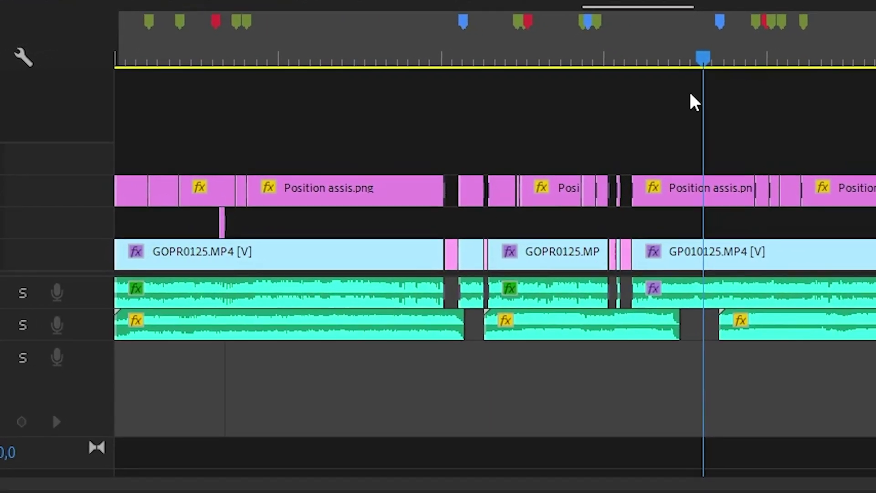
click(869, 260)
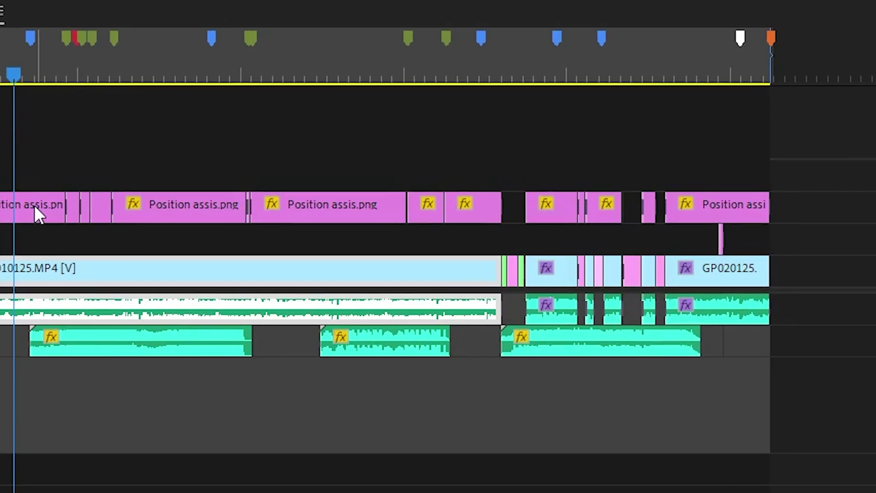
click(41, 91)
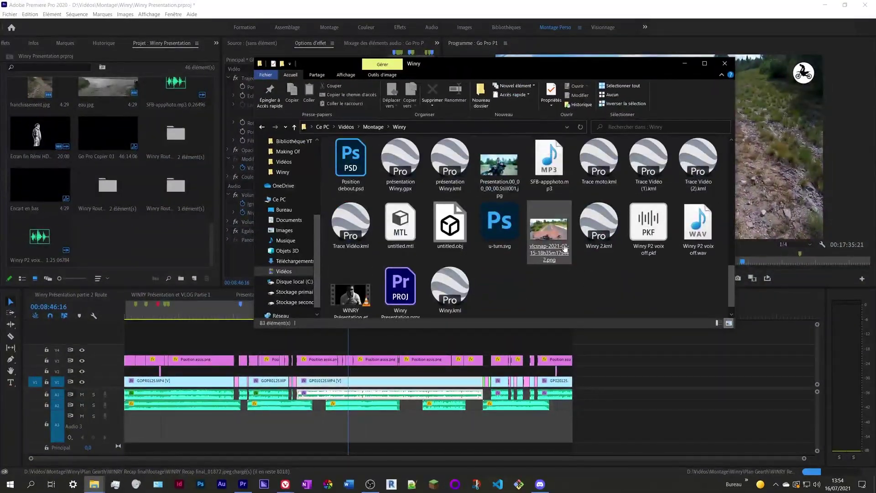
Look through the Winry project folder in File Explorer for the rider-position icons and their source silhouette images
scroll(565, 249, up, 2)
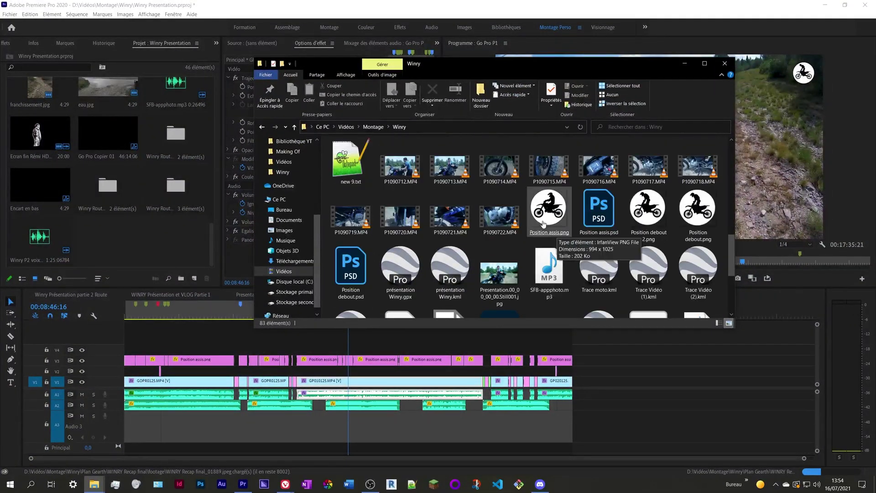
scroll(564, 249, down, 1)
scroll(616, 283, down, 1)
scroll(594, 271, up, 8)
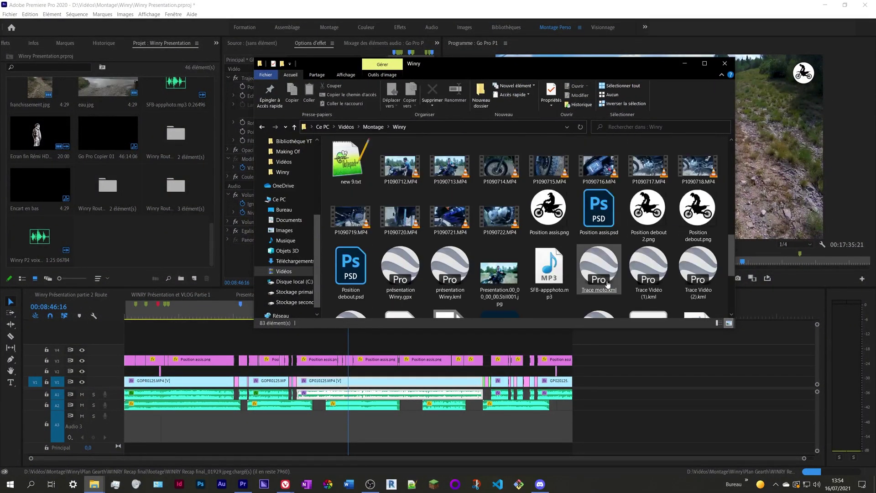
scroll(593, 271, up, 5)
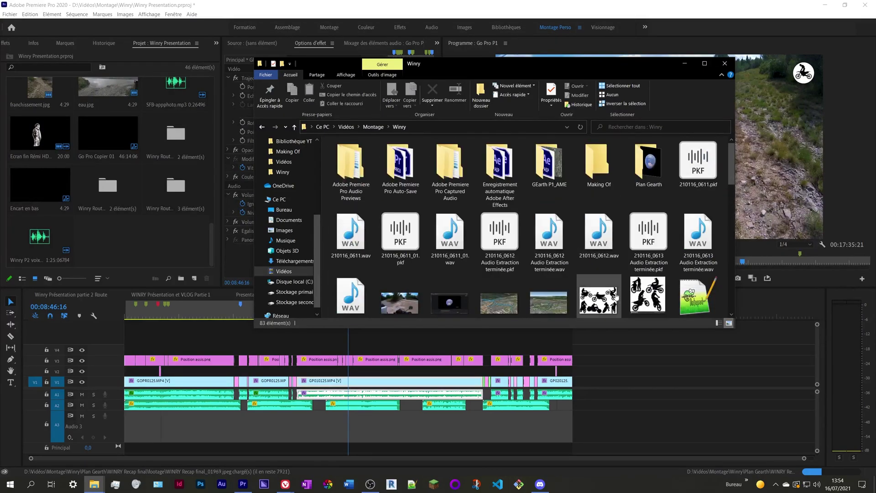
View the racer and biker motocross silhouette JPGs from the Winry folder, close the image viewer and switch back to Premiere Pro
scroll(605, 269, down, 1)
click(607, 268)
double_click(603, 274)
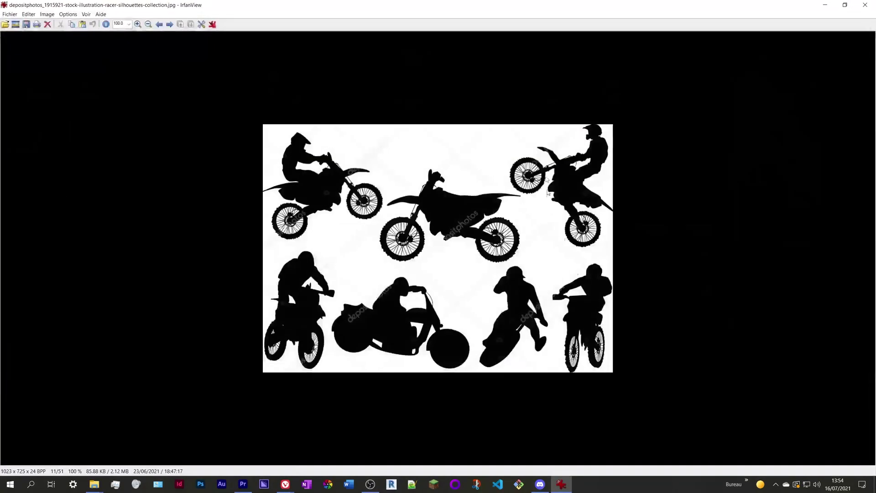
scroll(588, 190, down, 1)
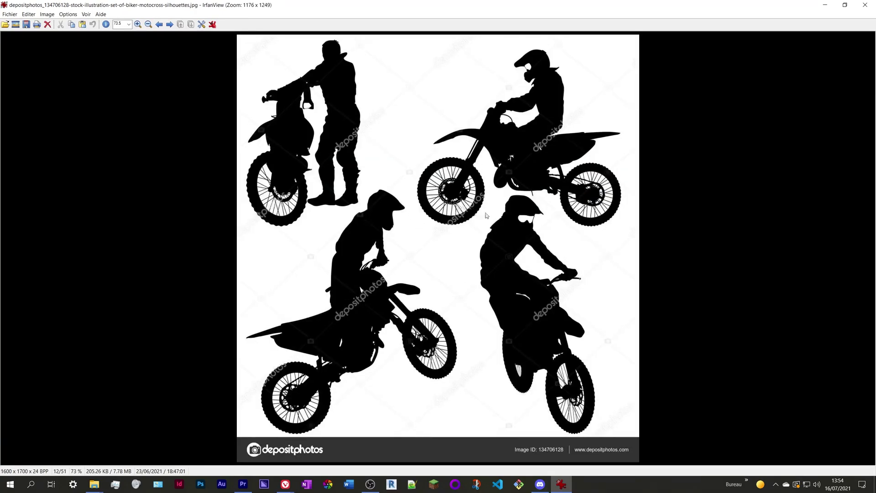
scroll(525, 155, up, 1)
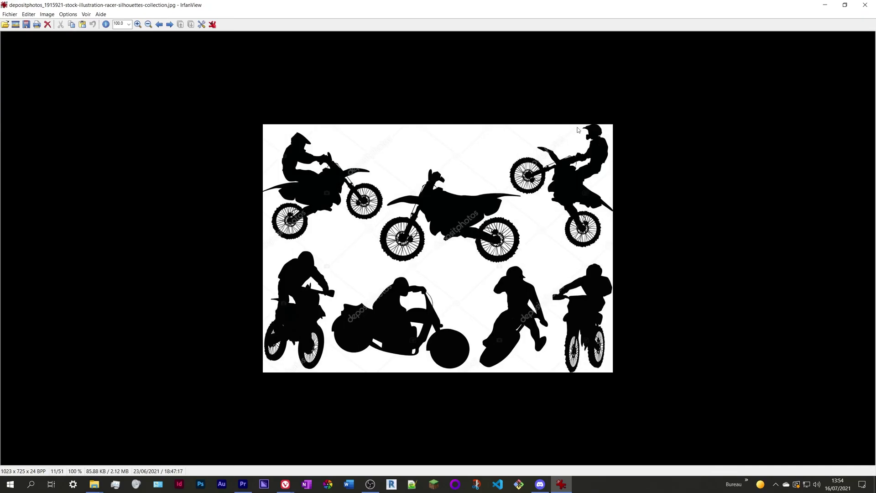
click(866, 5)
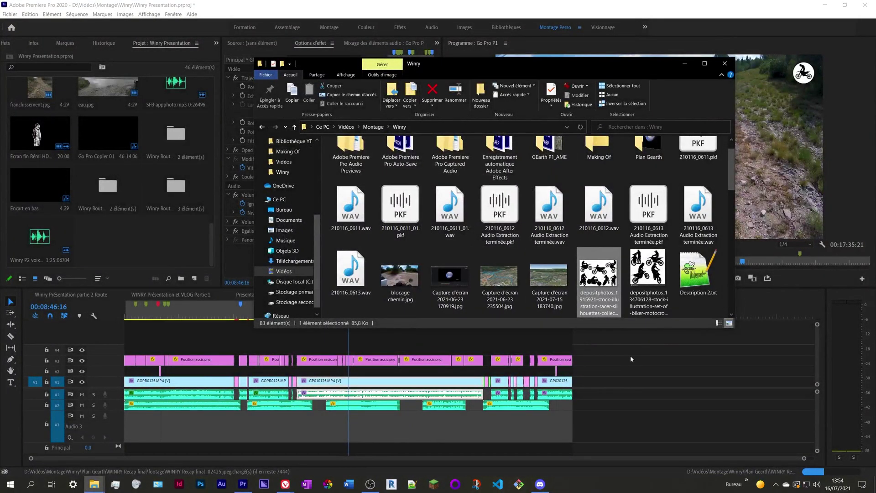
scroll(648, 283, down, 1)
click(640, 369)
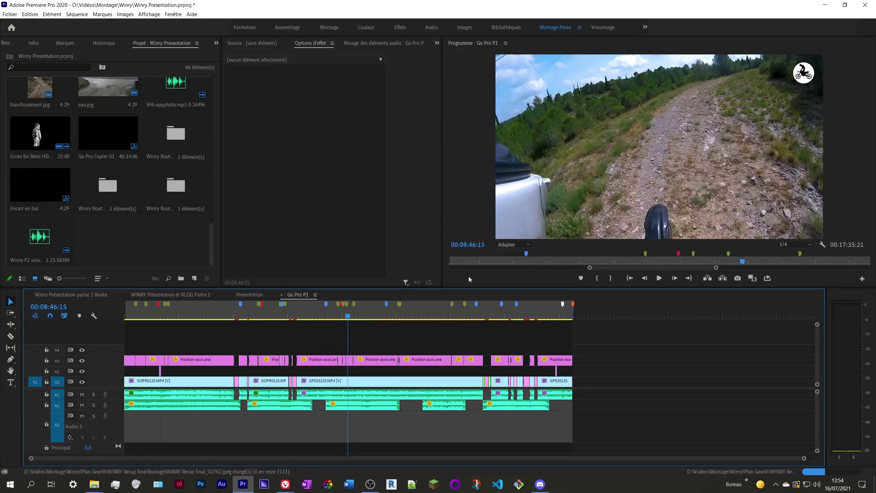
Go back frame by frame through the Go Pro P1 sequence from 00:08:46:15 to examine the rider-position icon and its transition
key(Left)
key(Left)
key(Left)
key(Left)
key(Left)
key(Left)
key(Left)
key(Left)
key(Left)
key(Left)
key(Left)
key(Left)
key(Left)
key(Left)
key(Left)
key(Left)
key(Left)
key(Left)
key(Left)
key(Left)
key(Left)
key(Left)
key(Left)
key(Left)
key(Left)
key(Left)
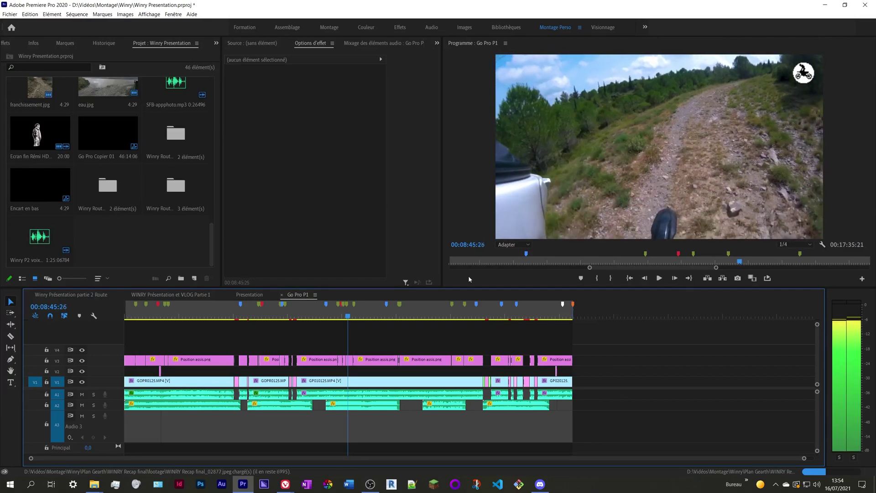
key(Left)
key(Left)
key(Left)
key(Left)
key(Left)
key(Left)
key(Left)
key(Left)
key(Left)
key(Left)
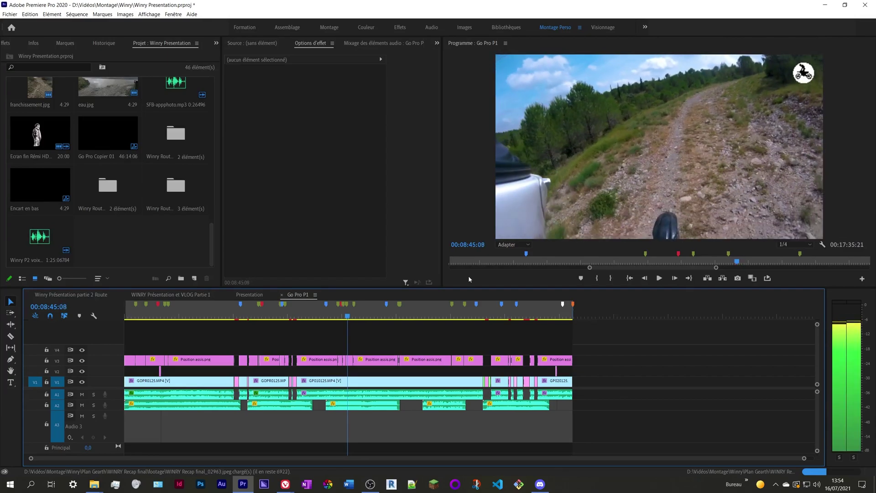
key(Left)
key(Left)
key(Left)
key(Left)
key(Left)
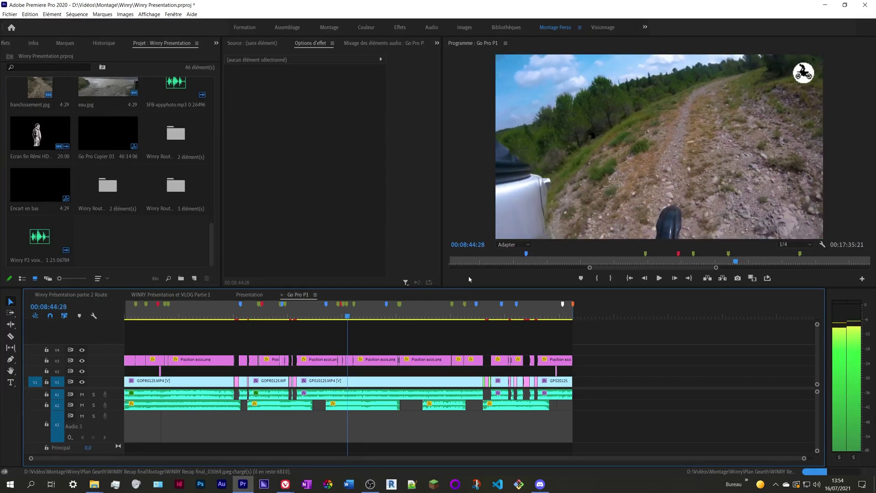
key(Left)
key(Left)
key(Left)
key(Left)
key(Left)
key(Left)
key(Left)
key(Left)
key(Left)
key(Left)
key(Left)
key(Left)
key(Left)
key(Left)
key(Left)
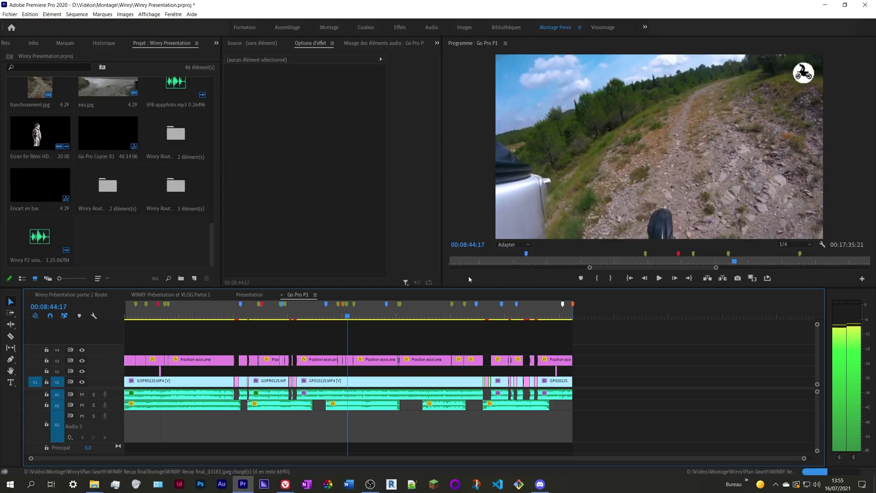
key(Left)
key(Left)
key(Left)
key(Left)
key(Left)
key(Left)
key(Left)
key(Left)
key(Left)
key(Left)
key(Left)
key(Left)
key(Left)
key(Left)
key(Left)
key(Left)
key(Left)
key(Left)
key(Left)
key(Left)
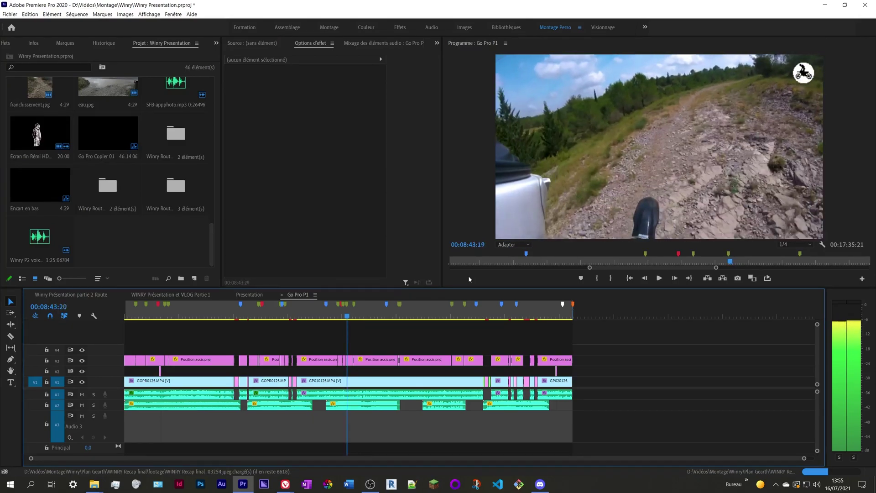
key(Left)
key(Left)
key(Left)
key(Left)
key(Left)
key(Left)
key(Left)
key(Left)
key(Left)
key(Left)
key(Left)
key(Left)
key(Left)
key(Left)
key(Left)
key(Left)
key(Left)
key(Left)
key(Left)
key(Left)
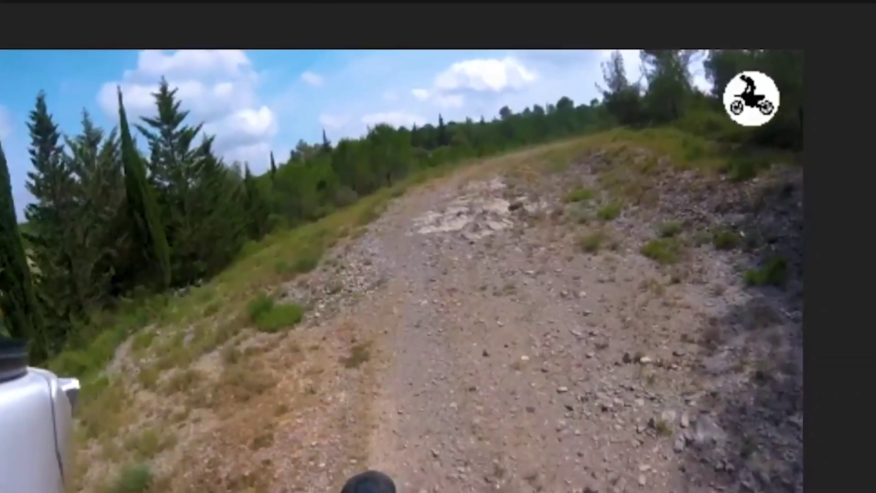
key(Left)
key(Left)
key(Left)
key(Left)
key(Left)
key(Left)
key(Left)
key(Left)
key(Left)
key(Left)
key(Left)
key(Left)
key(Left)
key(Left)
key(Left)
key(Left)
key(Left)
key(Left)
key(Left)
key(Left)
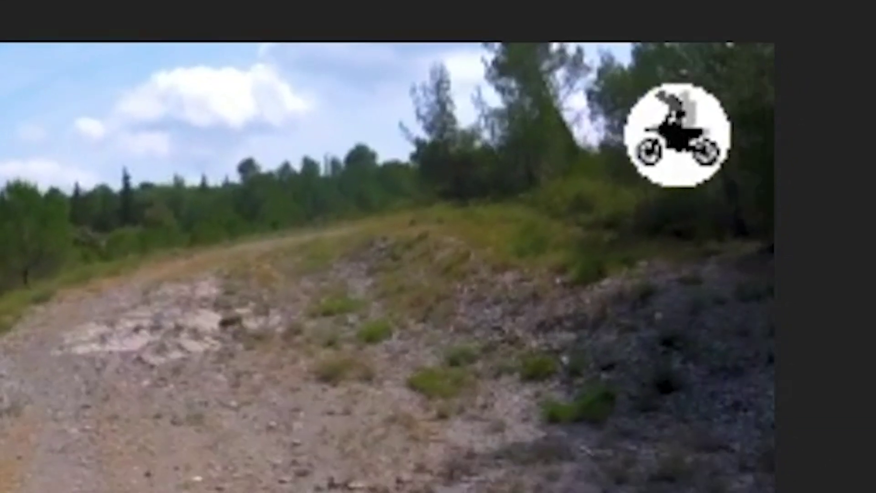
Continue stepping back one frame at a time to 00:08:42:05 to examine how the motorcycle icon changes between rider positions
key(Left)
key(Left)
key(Left)
key(Left)
key(Left)
key(Left)
key(Left)
key(Left)
key(Left)
key(Left)
key(Left)
key(Left)
key(Left)
key(Left)
key(Left)
key(Left)
key(Left)
key(Left)
key(Left)
key(Left)
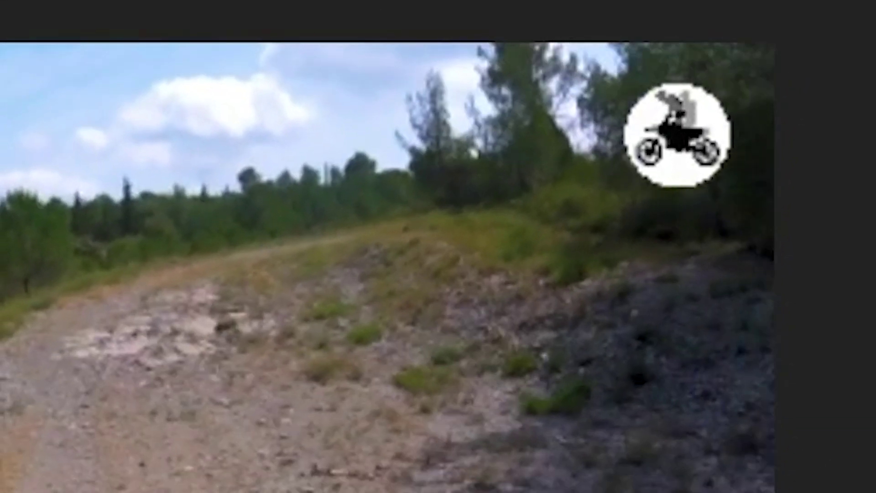
key(Left)
key(Left)
key(Left)
key(Left)
key(Left)
key(Left)
key(Left)
key(Left)
key(Left)
key(Left)
key(Left)
key(Left)
key(Left)
key(Left)
key(Left)
key(Left)
key(Left)
key(Left)
key(Left)
key(Left)
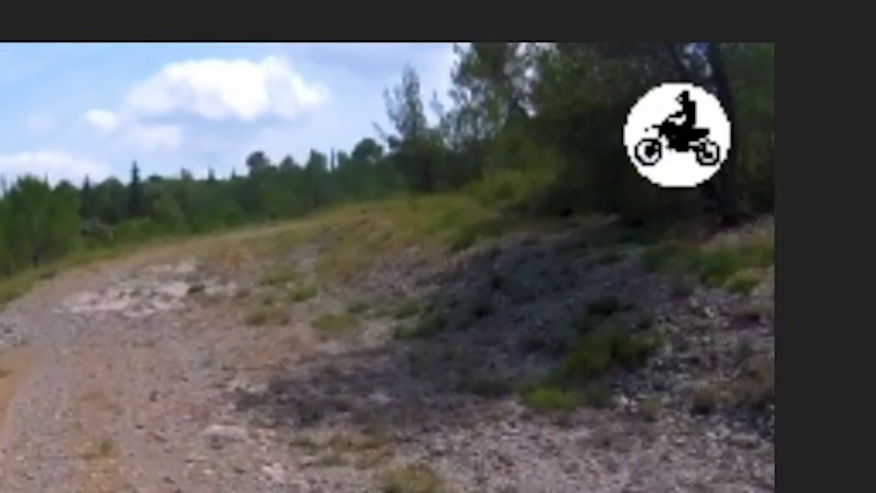
key(Left)
key(Left)
key(Left)
key(Left)
key(Left)
key(Left)
key(Left)
key(Left)
key(Left)
key(Left)
key(Left)
key(Left)
key(Left)
key(Left)
key(Left)
key(Left)
key(Left)
key(Left)
key(Left)
key(Left)
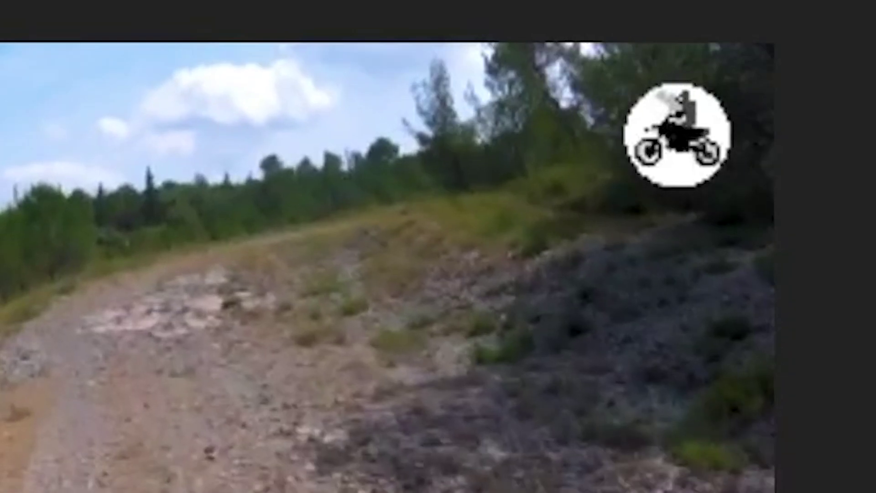
key(Left)
key(Left)
key(Left)
key(Left)
key(Left)
key(Left)
key(Left)
key(Left)
key(Left)
key(Left)
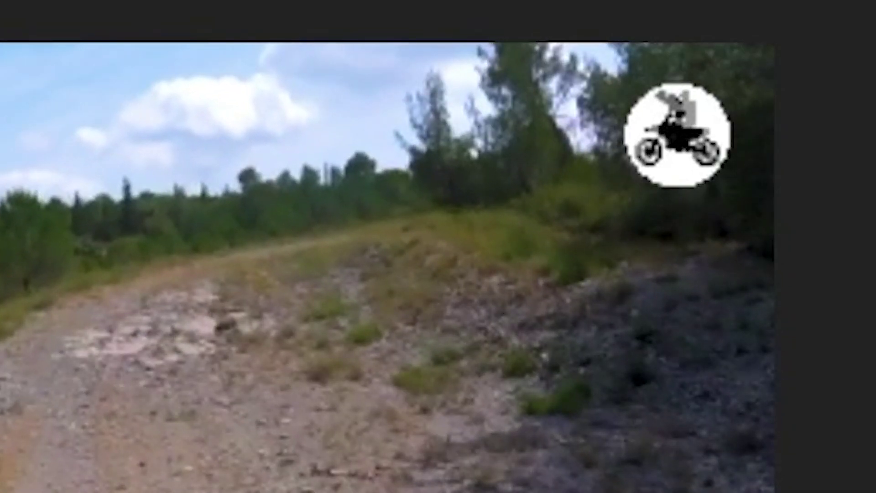
key(Left)
key(Left)
key(Left)
key(Left)
key(Left)
key(Left)
key(Left)
key(Left)
key(Left)
key(Left)
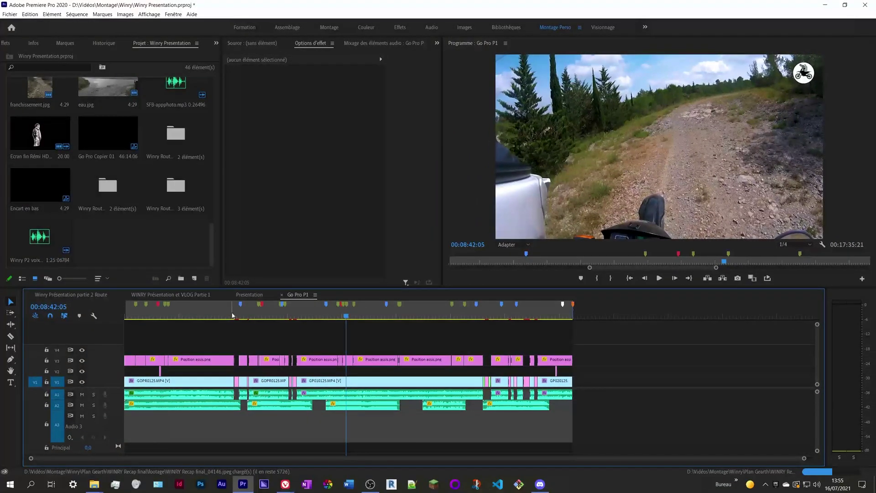
Move the Go Pro P1 playhead to 00:04:24:23 to view the Google Earth shot with the route trace
drag(232, 314, 237, 314)
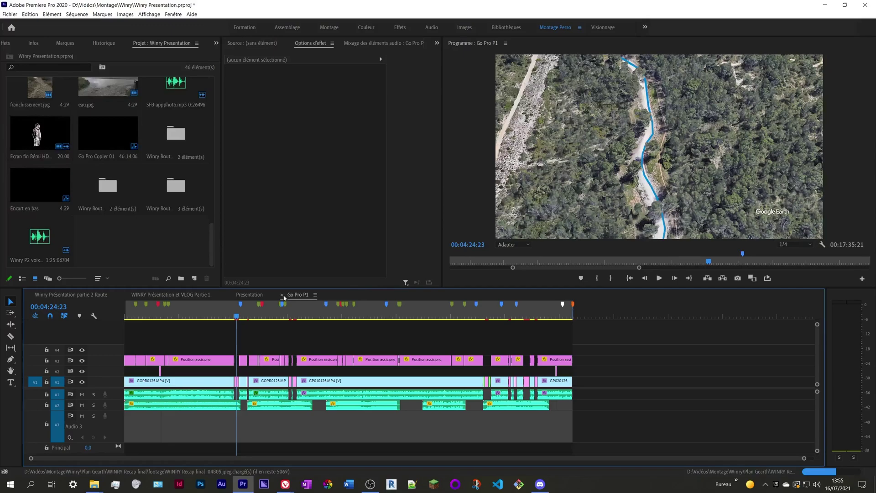
click(222, 311)
click(237, 315)
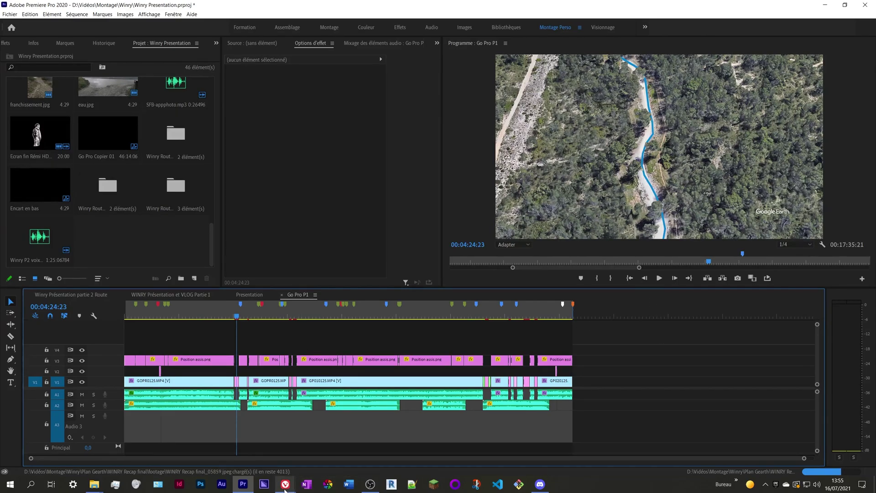
Switch to the Vivaldi browser and open the Winry map in Google My Maps
mouse_move(285, 484)
click(308, 462)
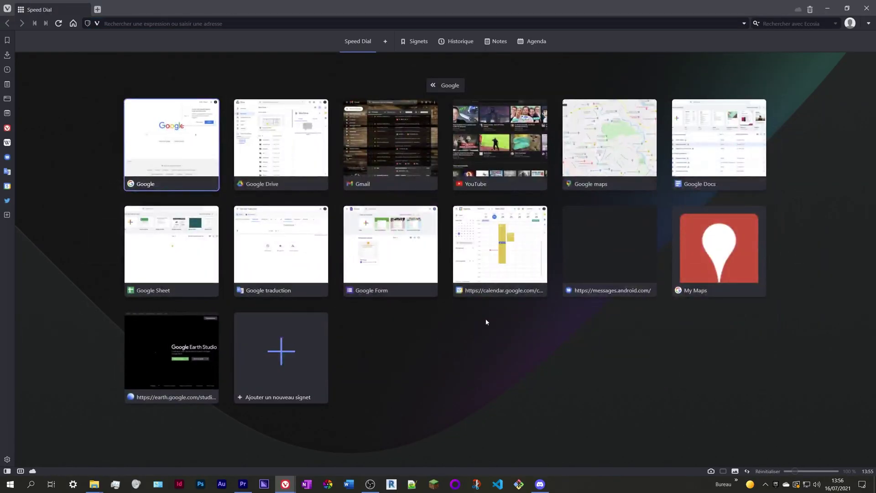
click(720, 249)
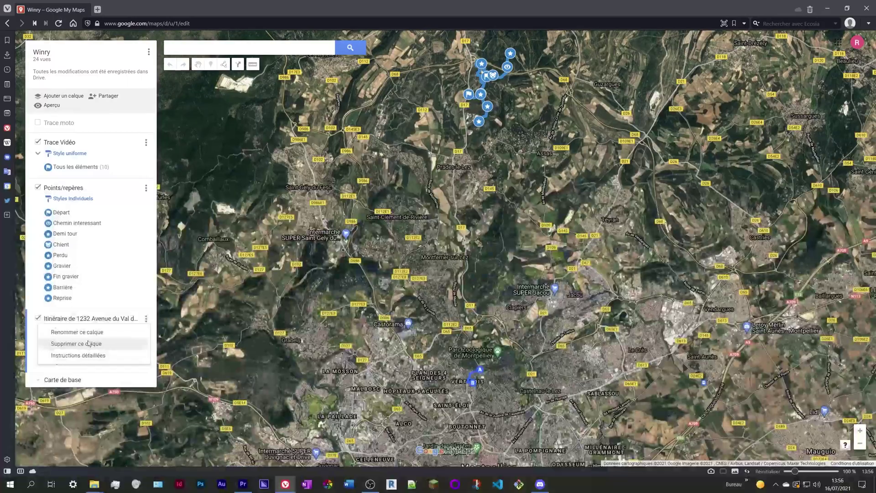
Delete the unneeded itinerary layer from the Winry map
click(64, 344)
click(393, 261)
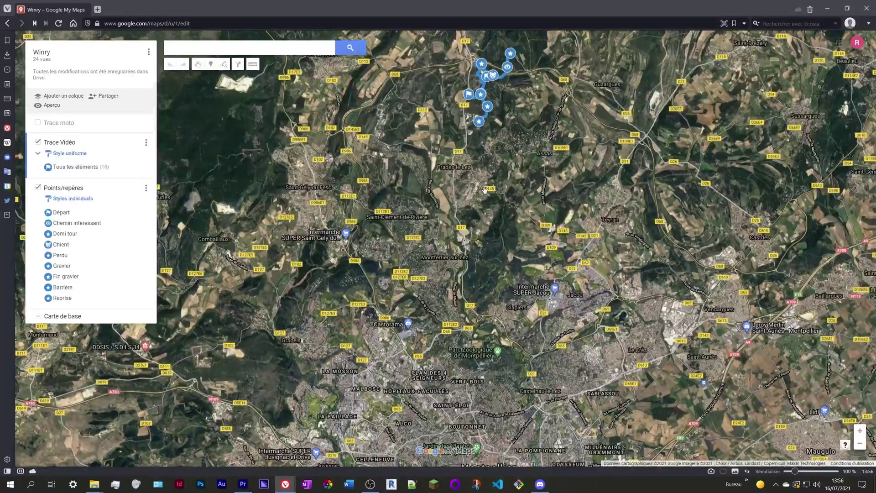
Hide the Trace Vidéo and Points/repères layers and display only the Trace moto layer
drag(486, 190, 444, 305)
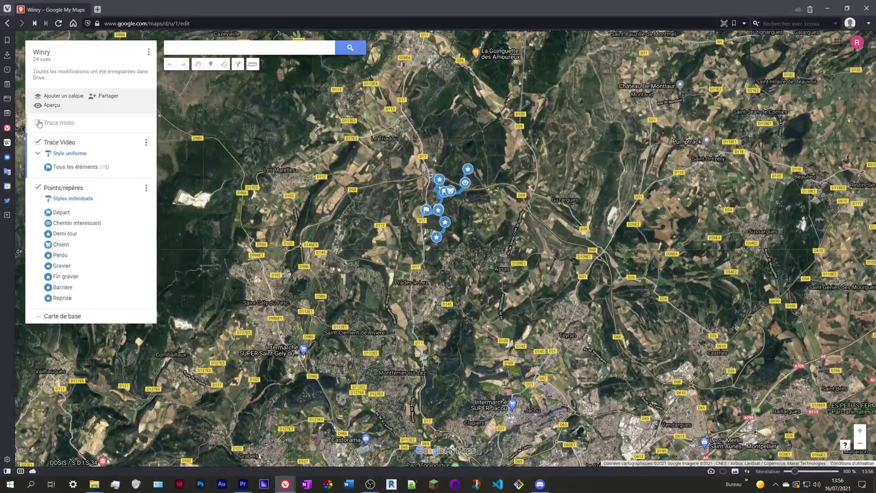
click(37, 142)
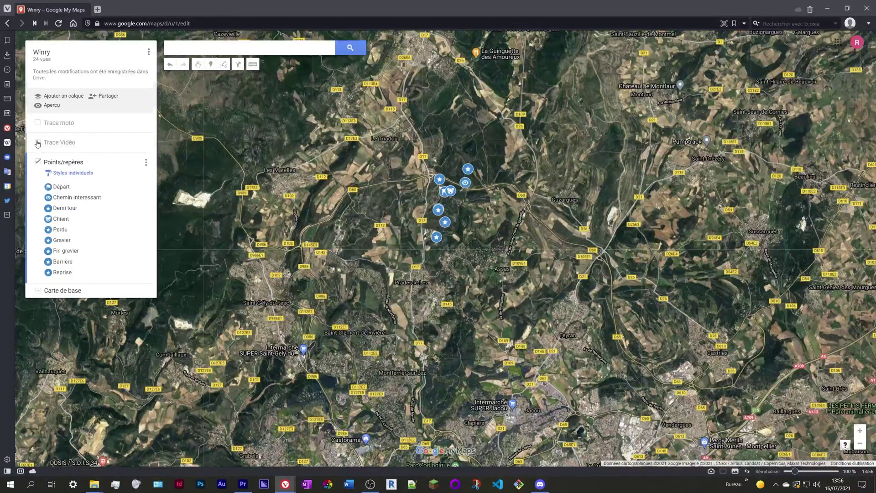
click(37, 162)
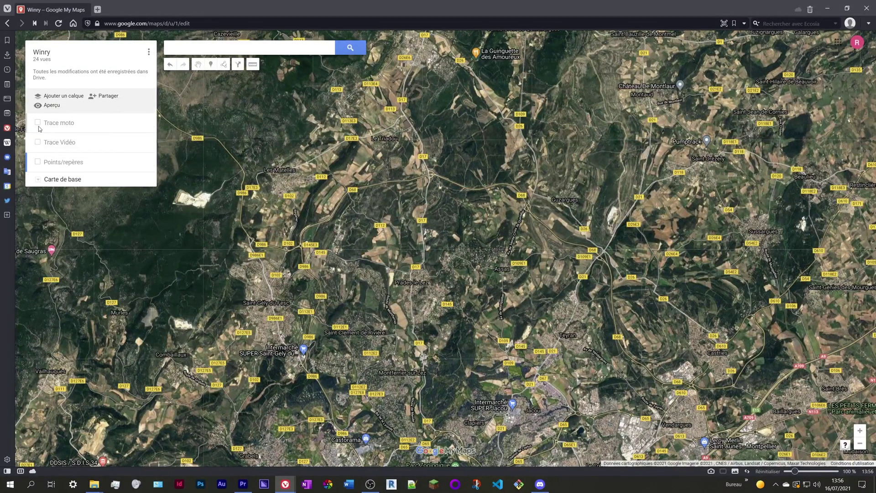
click(37, 123)
Examine how closely the Trace moto route follows the tracks around its green start marker near Rieu Coullon
drag(427, 249, 460, 286)
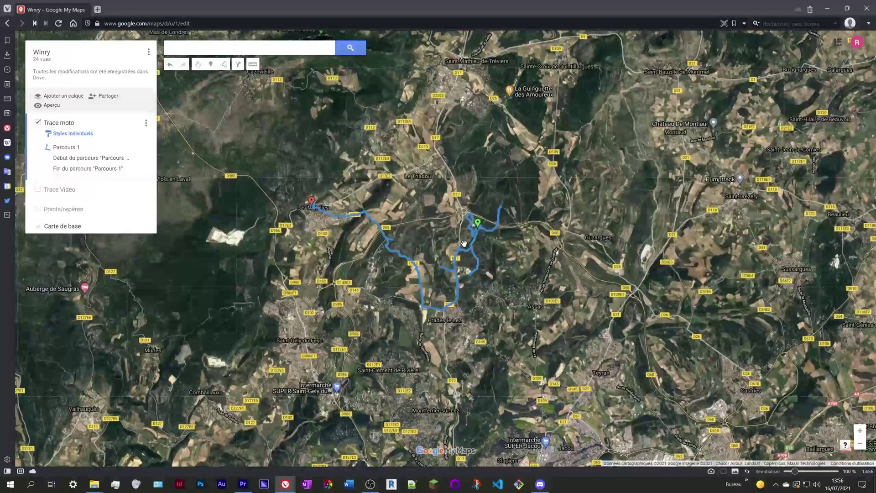
scroll(475, 243, up, 3)
scroll(475, 243, up, 5)
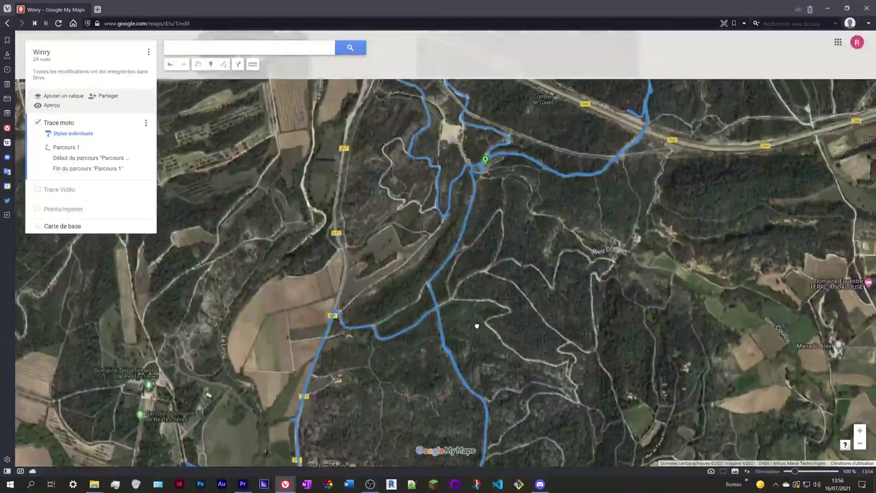
scroll(476, 163, up, 5)
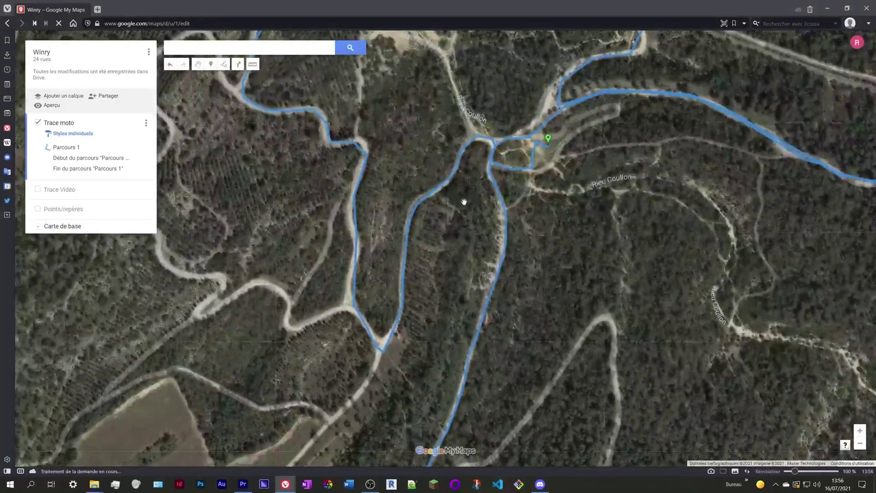
scroll(567, 208, down, 5)
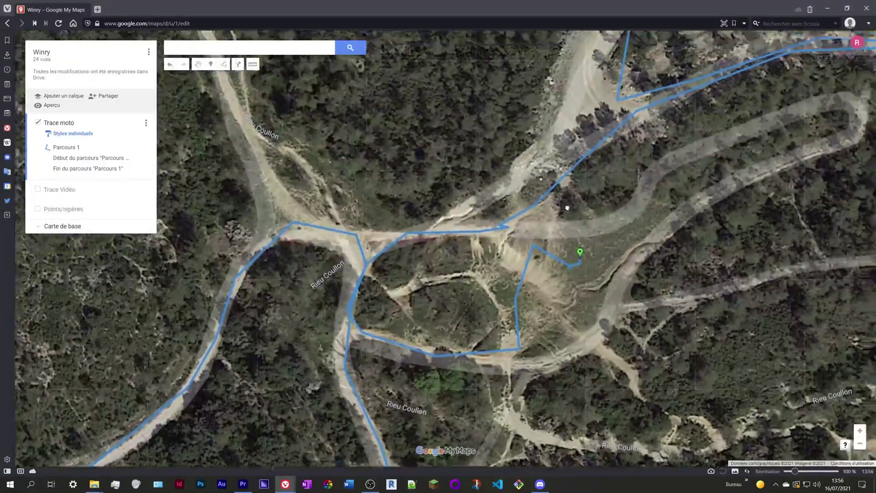
drag(567, 207, 377, 315)
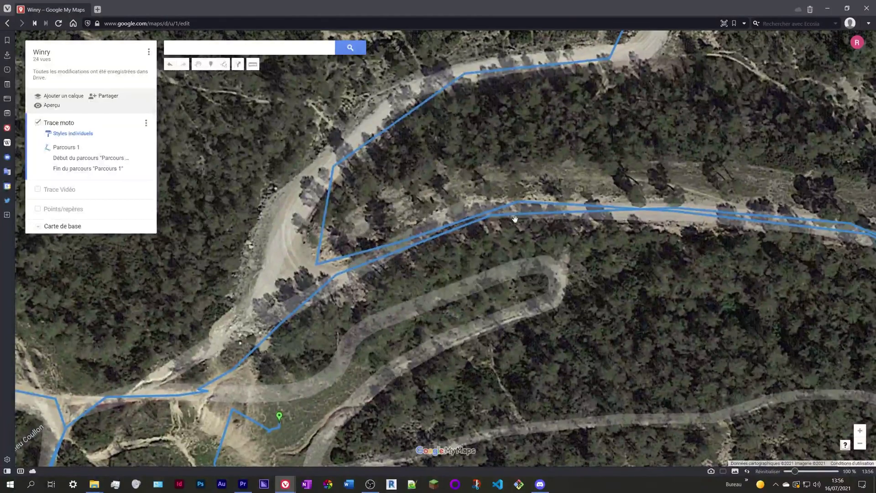
mouse_move(613, 241)
mouse_down()
mouse_move(688, 243)
mouse_move(554, 232)
mouse_up()
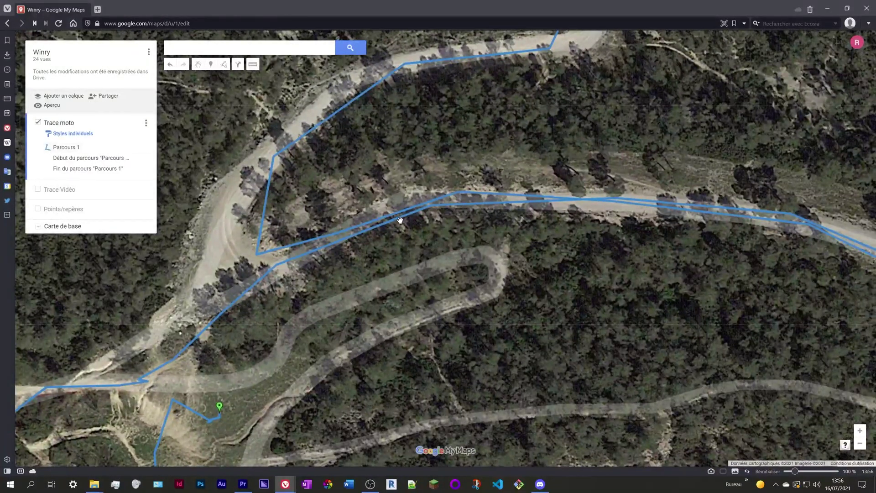
scroll(475, 273, down, 3)
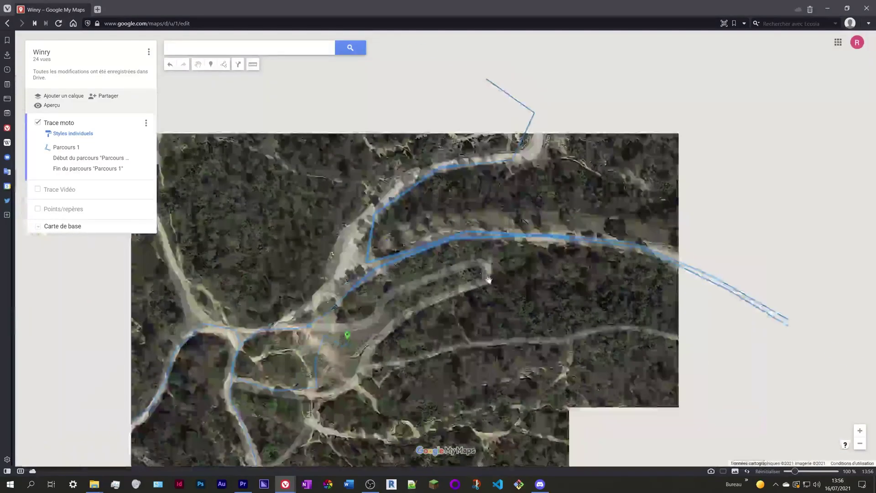
scroll(442, 240, up, 2)
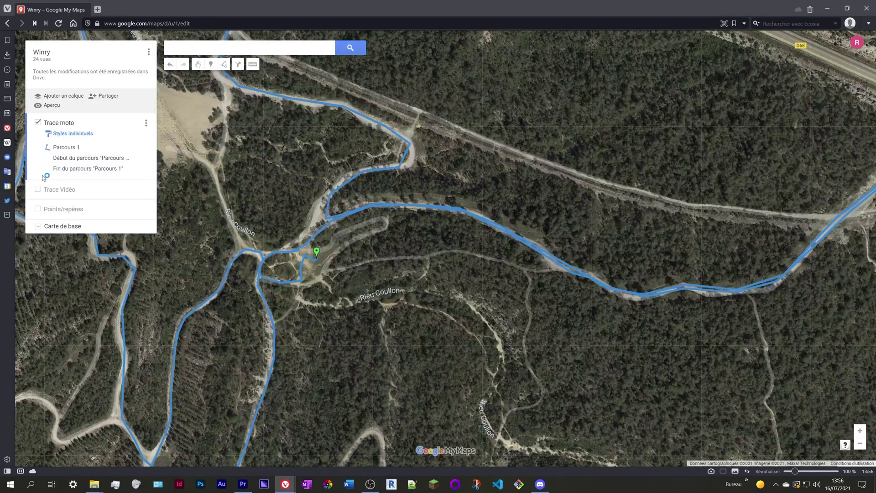
Display Trace Vidéo instead of Trace moto and follow the redrawn route along the forest tracks near Rieu Coullon
click(38, 123)
click(38, 143)
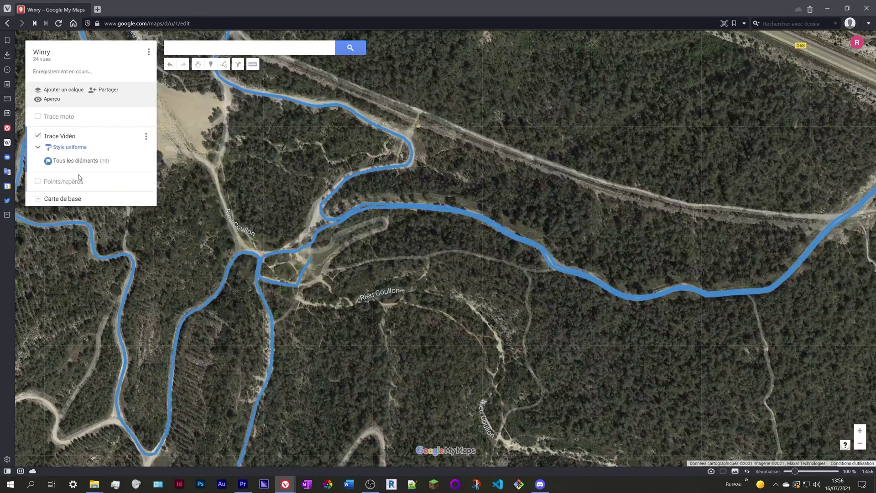
drag(379, 262, 438, 225)
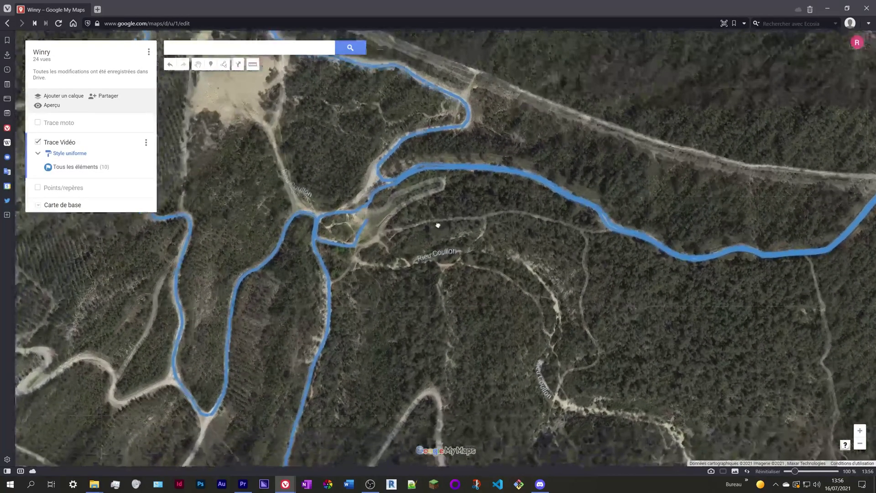
scroll(387, 192, up, 2)
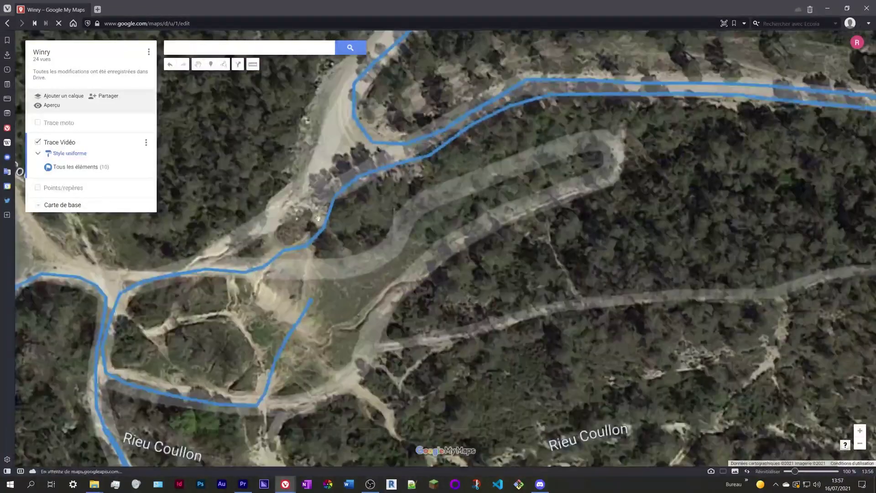
scroll(491, 179, down, 1)
drag(491, 179, 334, 250)
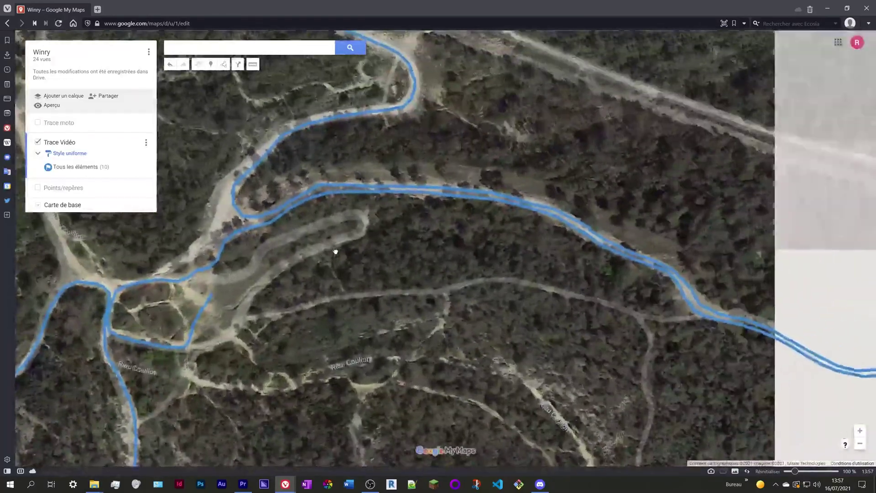
scroll(528, 294, down, 1)
drag(610, 323, 302, 232)
scroll(371, 237, up, 1)
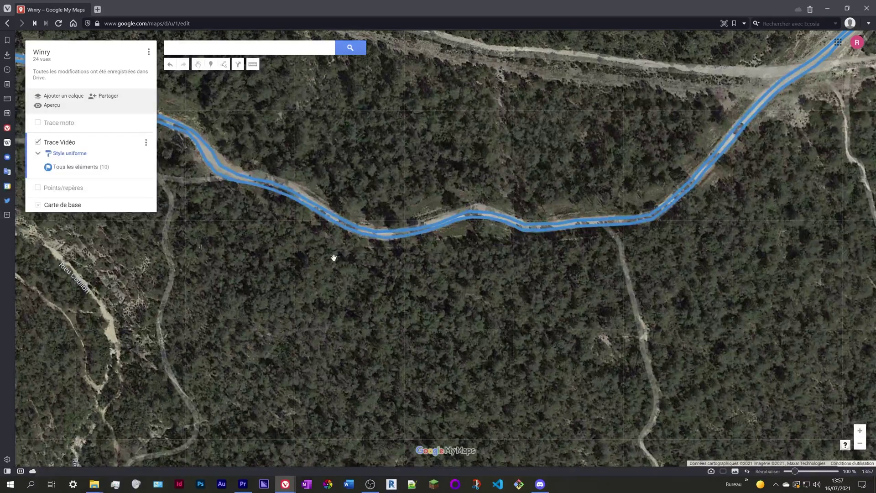
scroll(358, 250, down, 1)
drag(364, 253, 560, 248)
scroll(392, 233, down, 1)
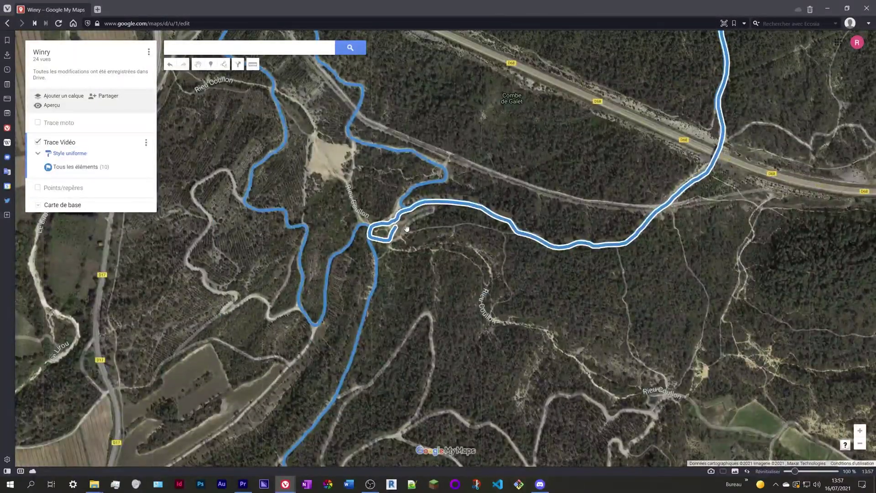
Survey the whole Trace Vidéo route, from the D68 road crossing to the flag marker on the D17
scroll(326, 388, down, 1)
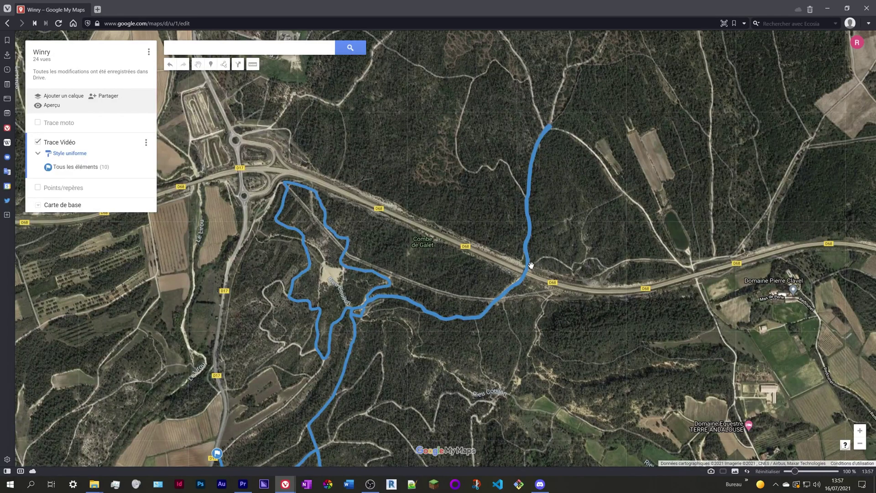
scroll(529, 266, up, 3)
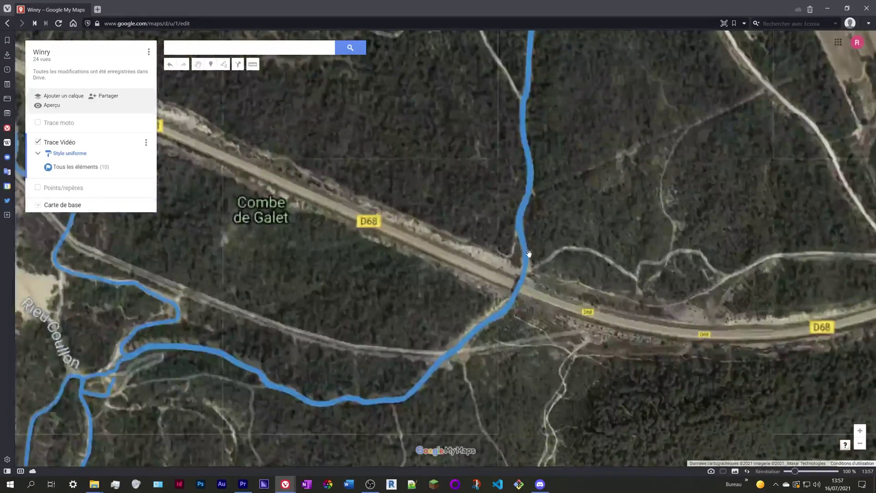
scroll(512, 218, down, 3)
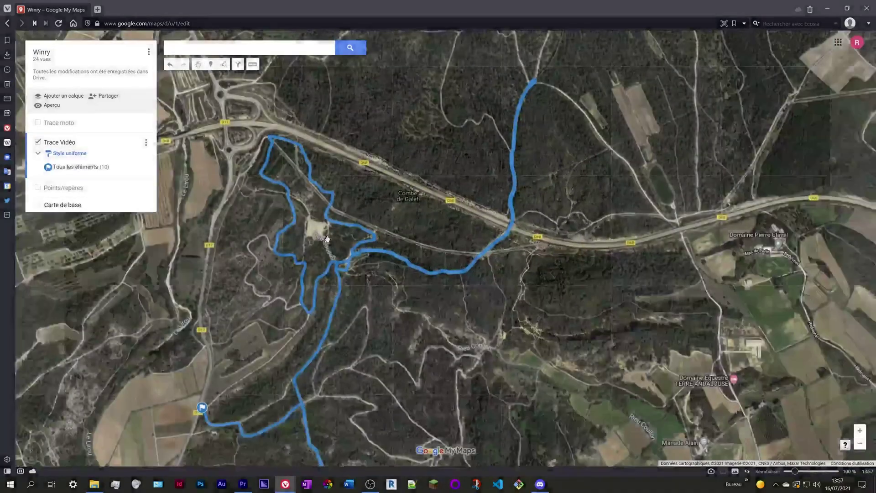
drag(327, 238, 458, 235)
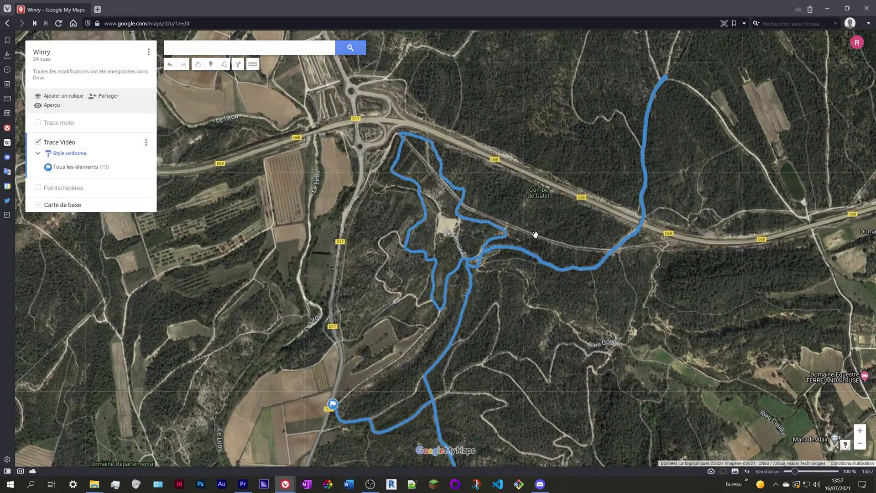
drag(412, 269, 371, 136)
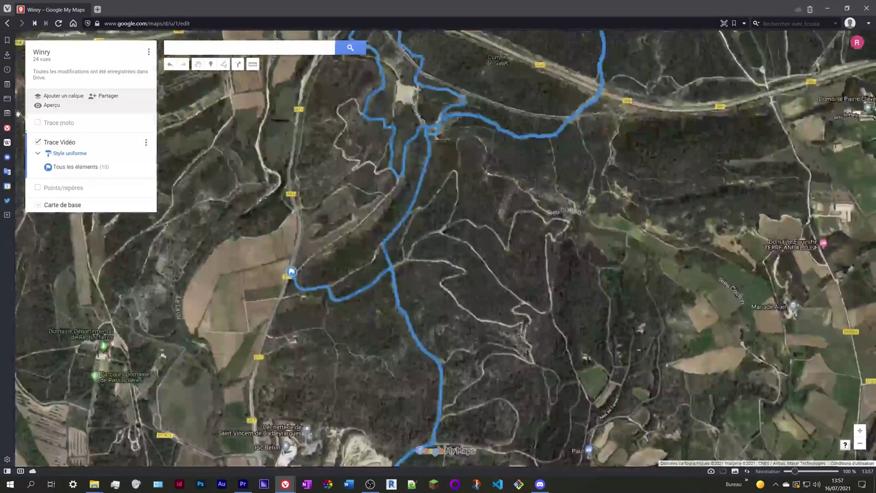
Expand the Trace Vidéo elements and view the Repère 9 segment, showing and then hiding the Points/repères layer
click(38, 154)
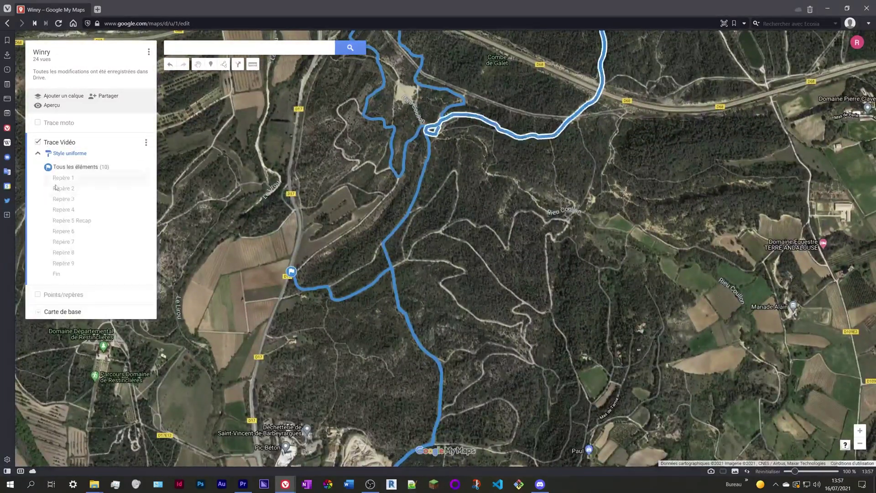
click(60, 275)
click(38, 294)
key(Up)
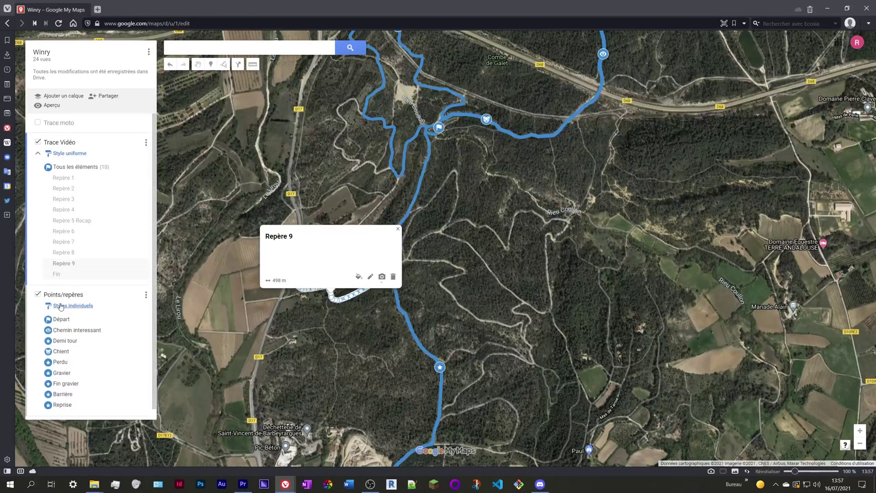
click(37, 294)
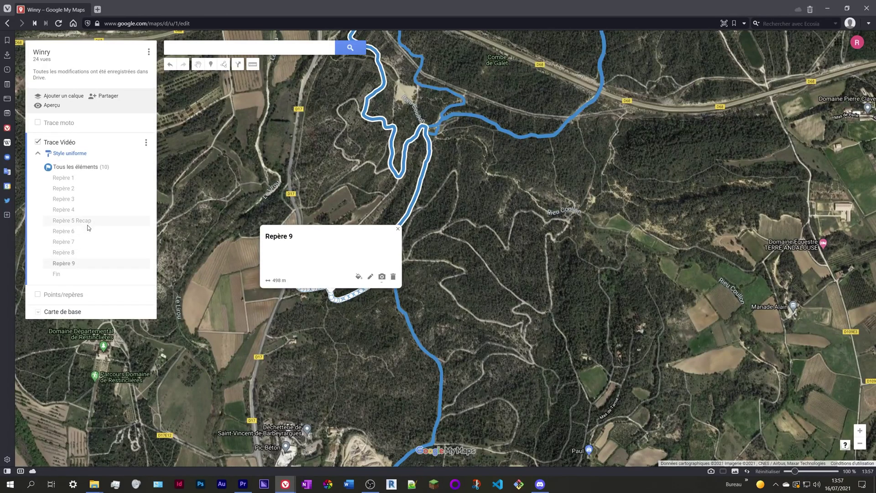
Close the Repère 9 details and look at the Winry map's options, including export to KML/KMZ
click(398, 229)
scroll(430, 221, down, 3)
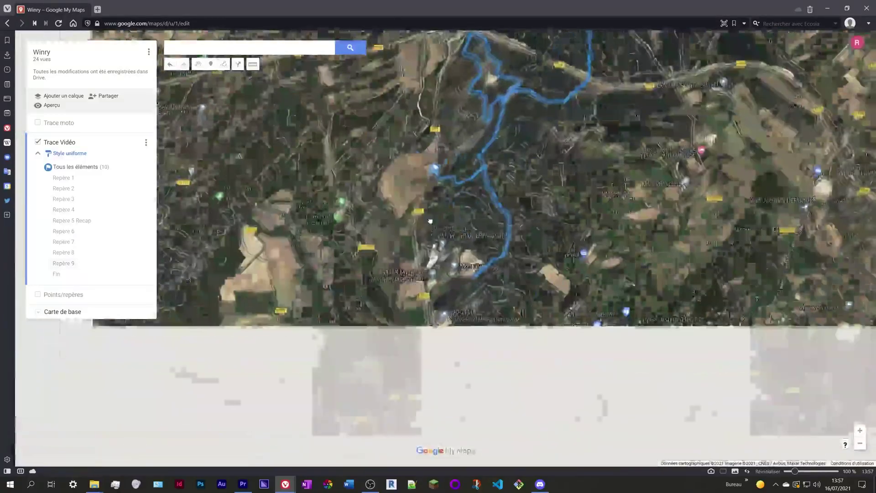
click(149, 53)
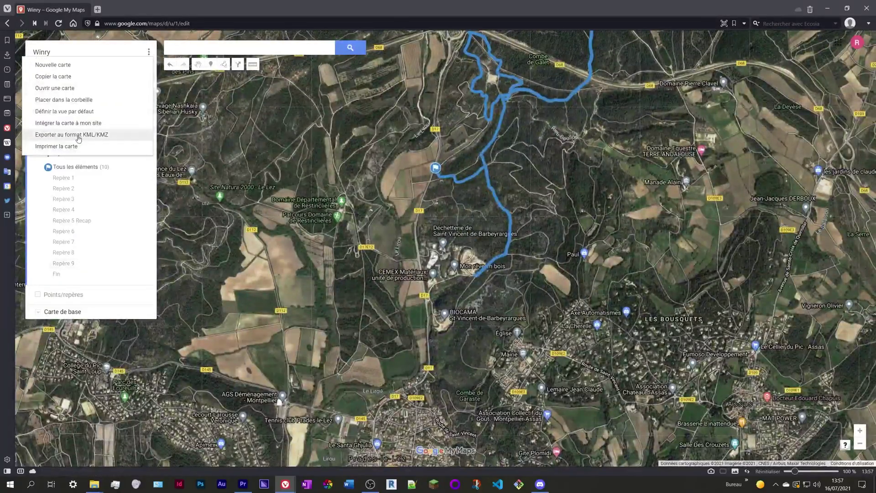
Add a driving route along the D65, from near Lycée Georges Pompidou to the roundabout east of Lac du Crès
scroll(362, 362, down, 3)
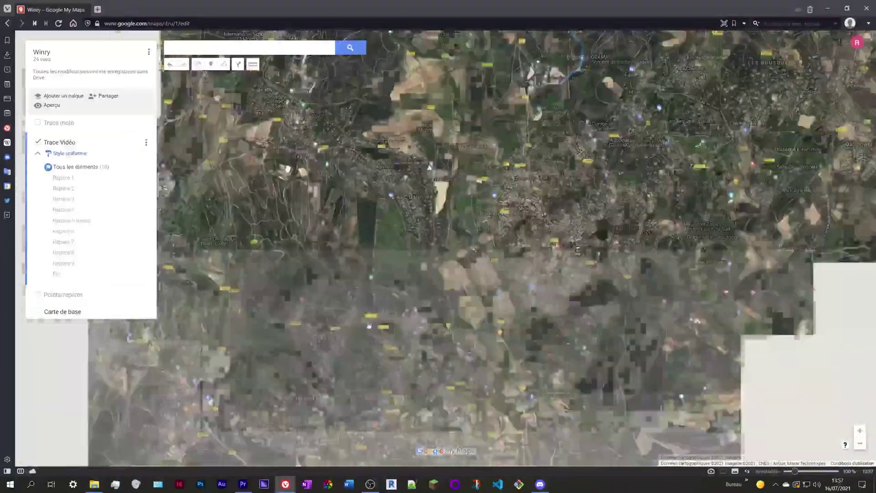
scroll(362, 362, up, 5)
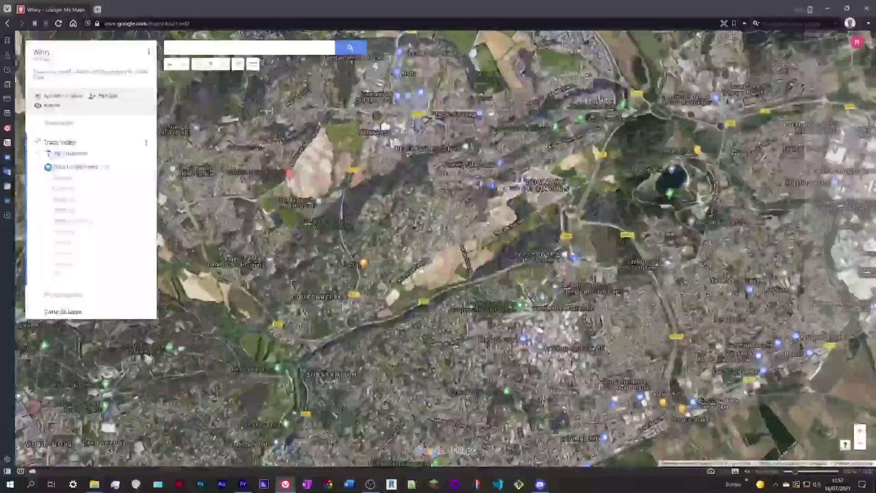
drag(663, 193, 365, 269)
scroll(365, 269, up, 3)
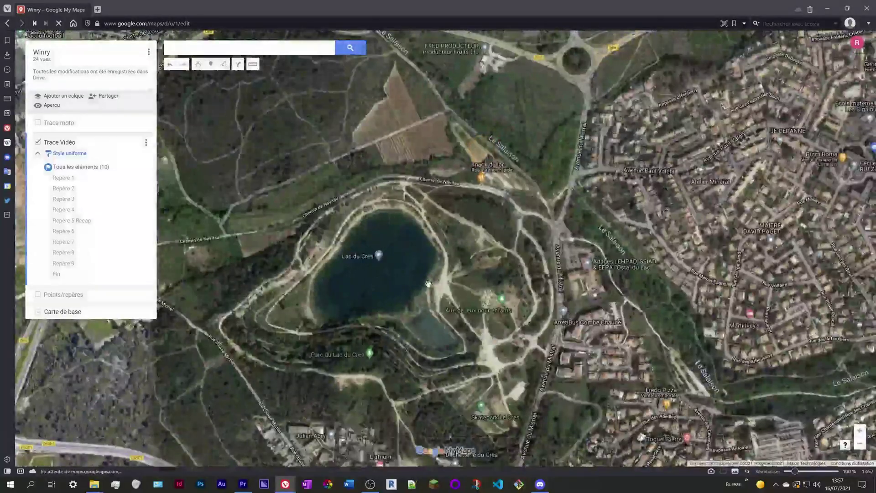
scroll(446, 270, down, 2)
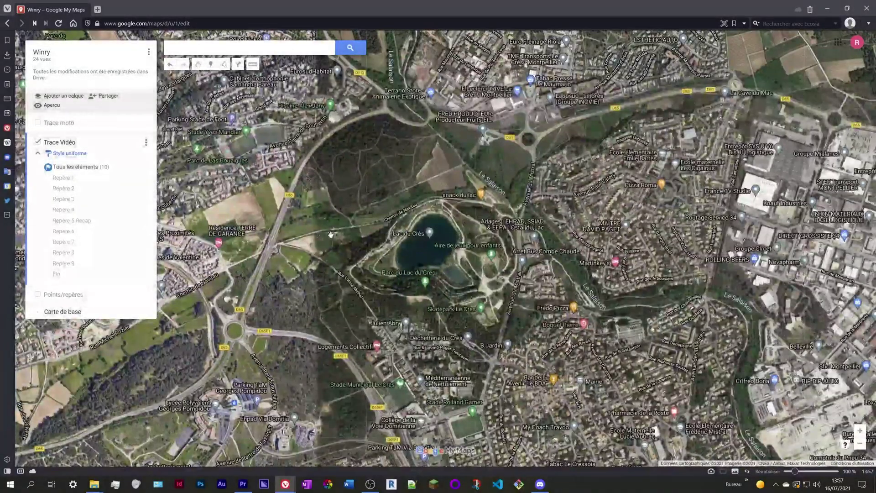
drag(231, 349, 273, 298)
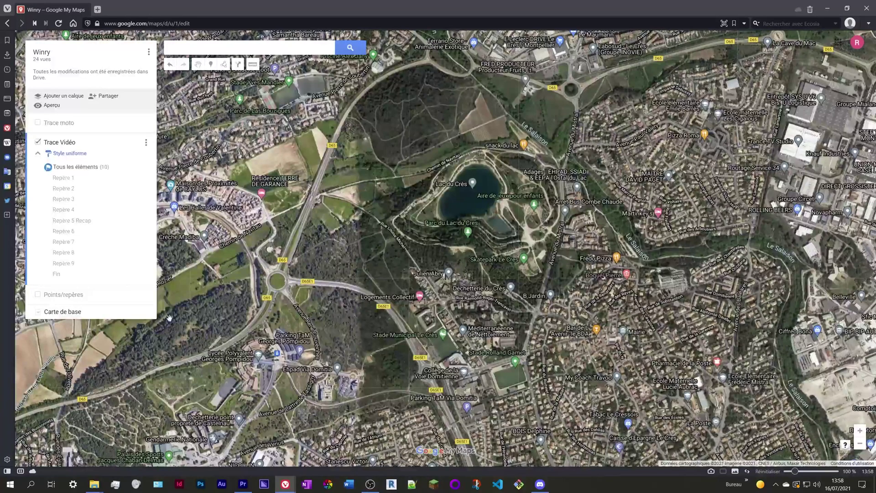
click(237, 65)
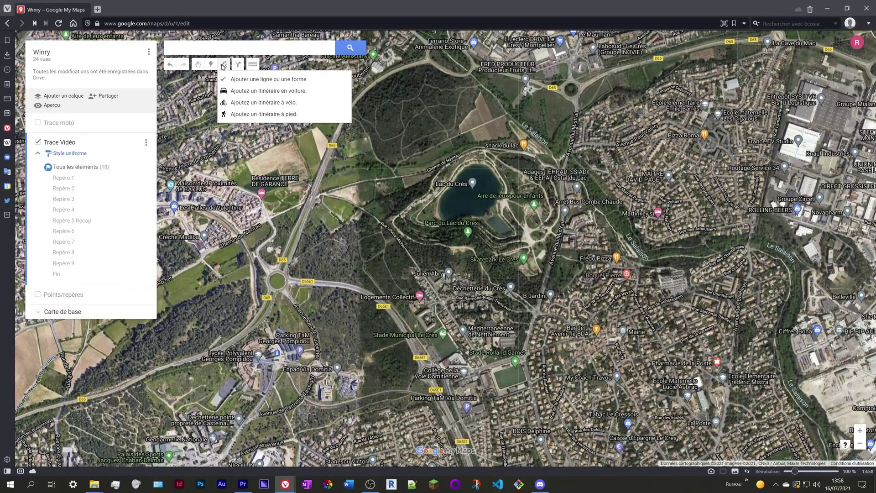
click(263, 90)
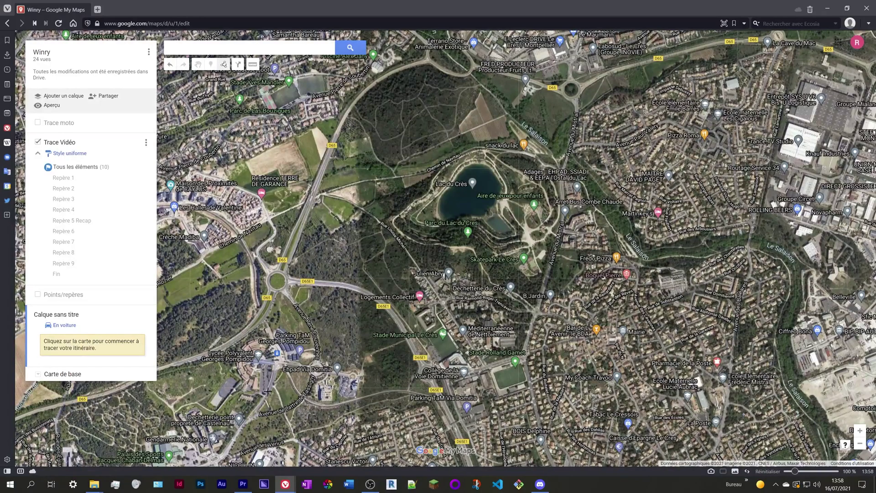
click(196, 360)
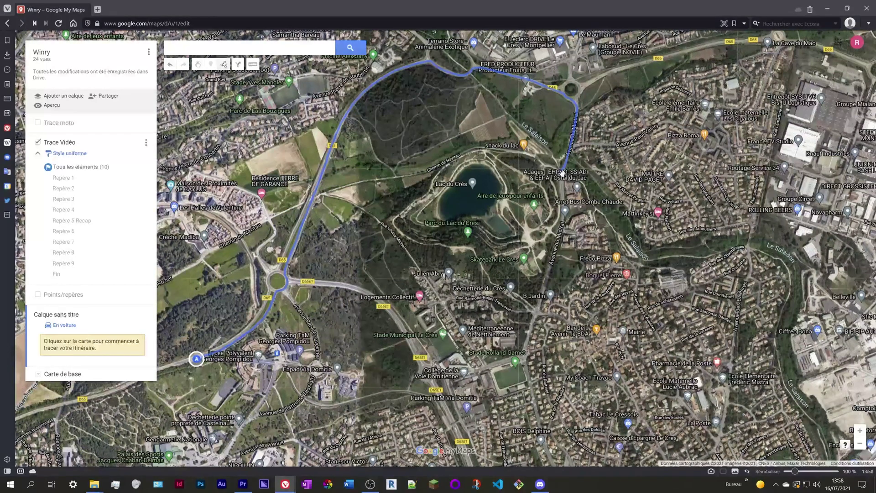
click(564, 183)
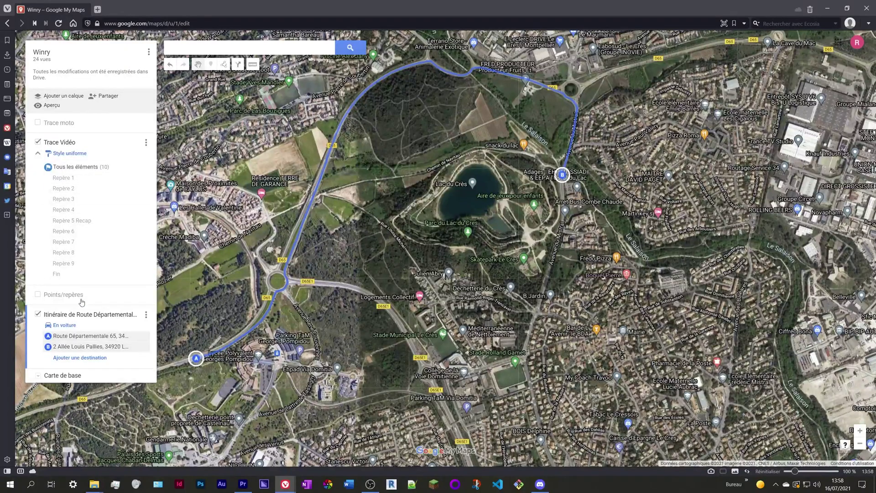
Add a new untitled layer below the driving route so that lines can be drawn
click(226, 64)
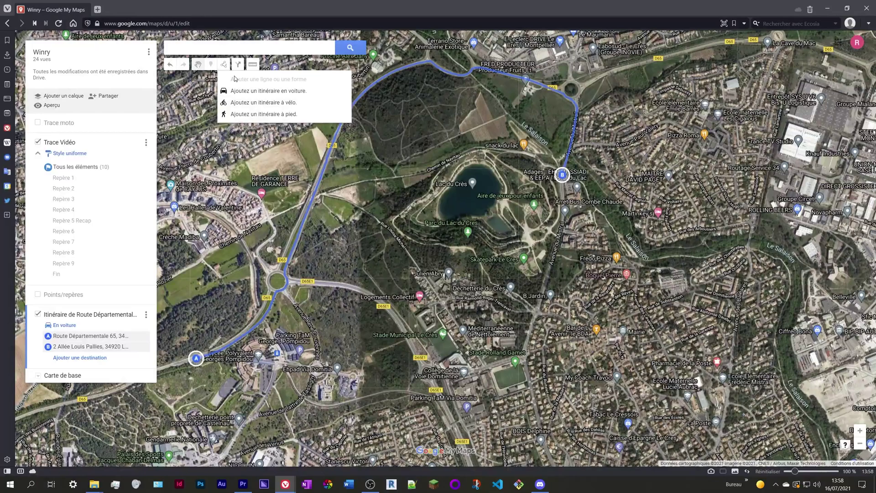
click(522, 154)
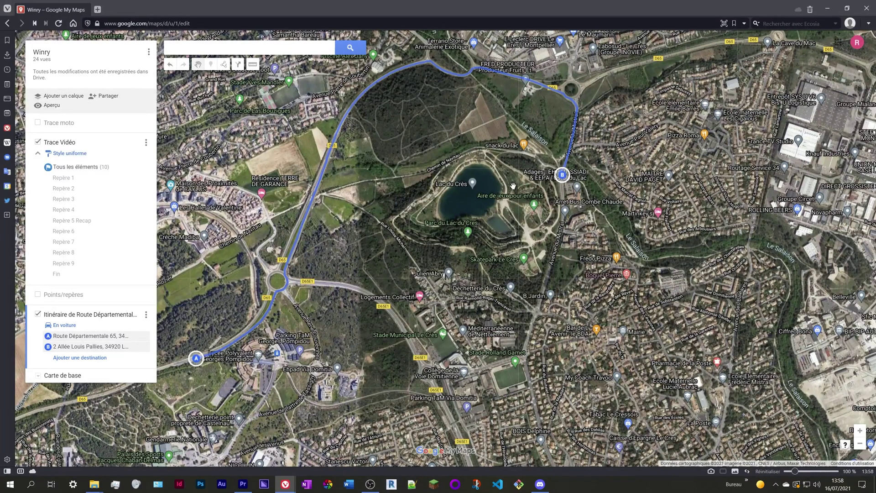
click(515, 178)
click(226, 65)
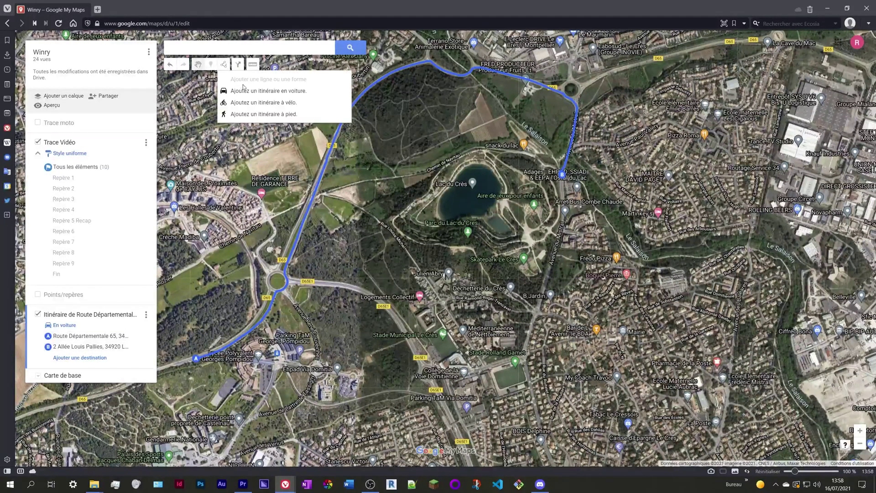
click(415, 270)
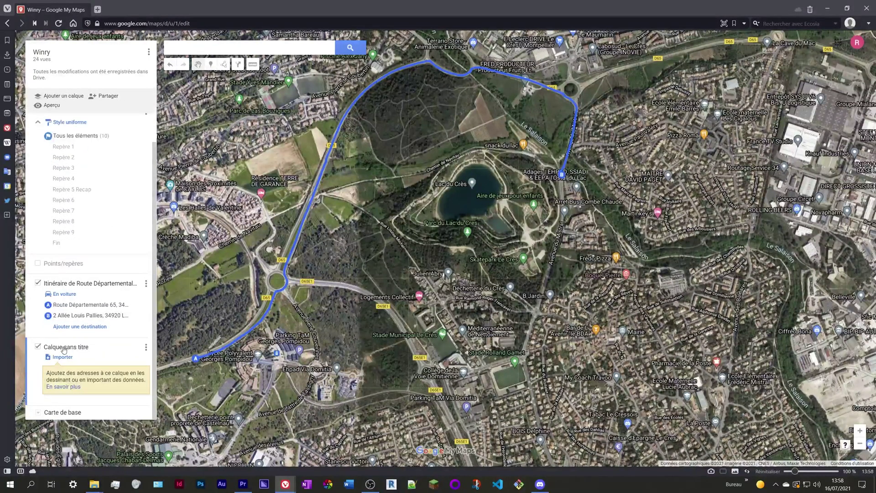
Look at the line-drawing options and the file import dialog for the untitled layer, leaving without importing
click(225, 64)
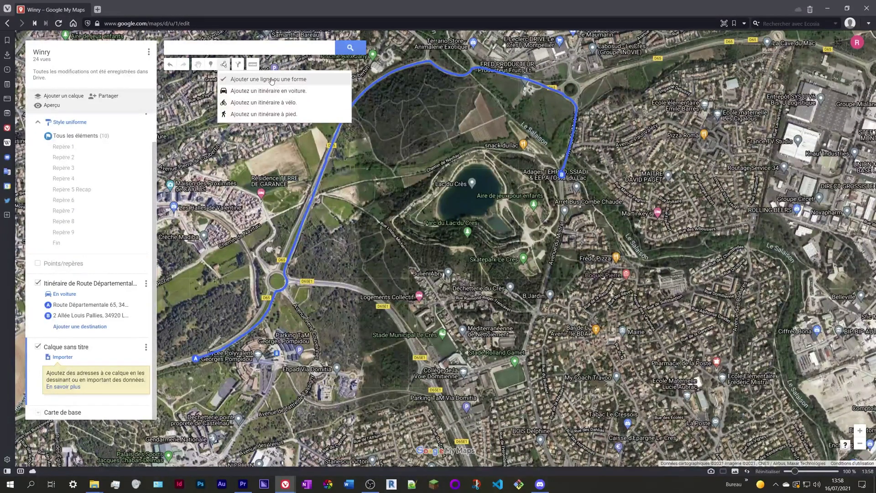
click(63, 357)
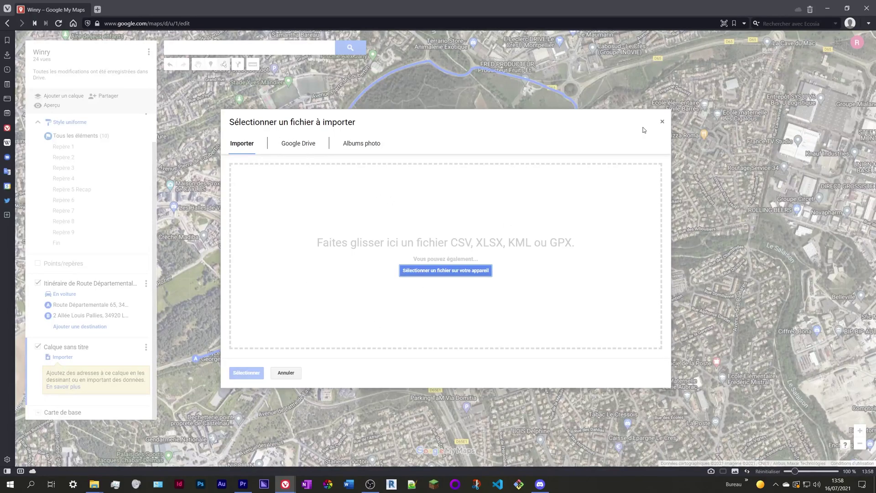
click(662, 122)
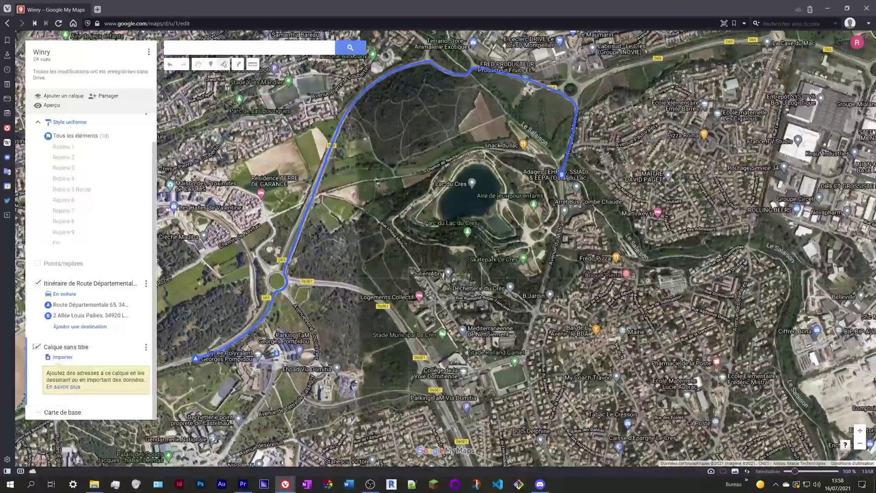
Draw a line from the roundabout along Chemin de Navitau, around Lac du Crès and down Rue Louise Michel
click(224, 65)
click(224, 65)
scroll(554, 180, up, 1)
scroll(576, 174, up, 4)
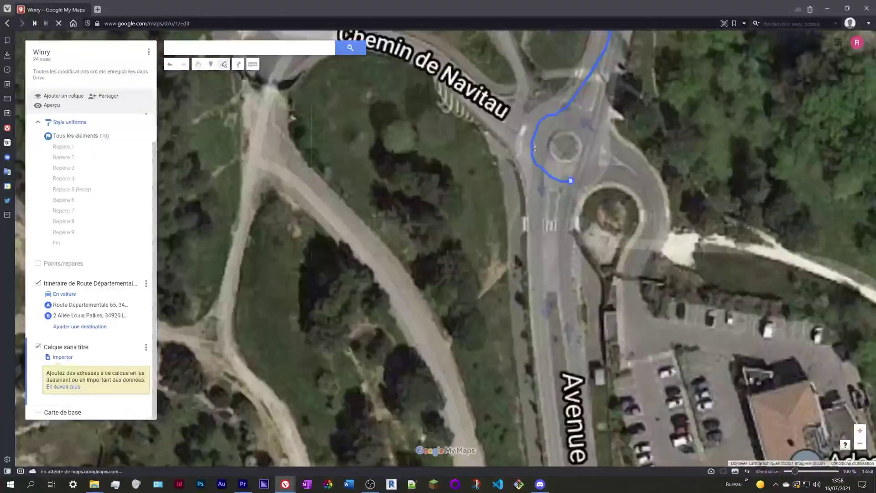
click(530, 165)
click(451, 99)
click(376, 51)
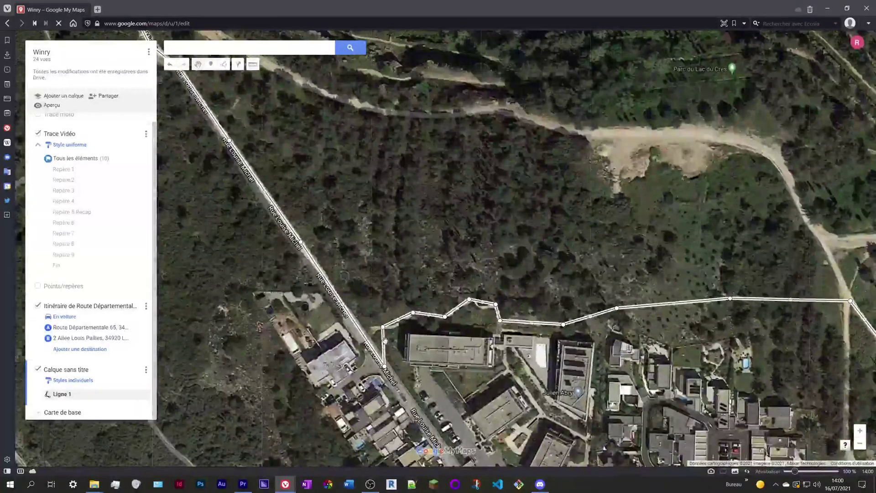
Move the line's corner point onto Rue Louise Michel and check the trace back to its start at the roundabout
click(359, 338)
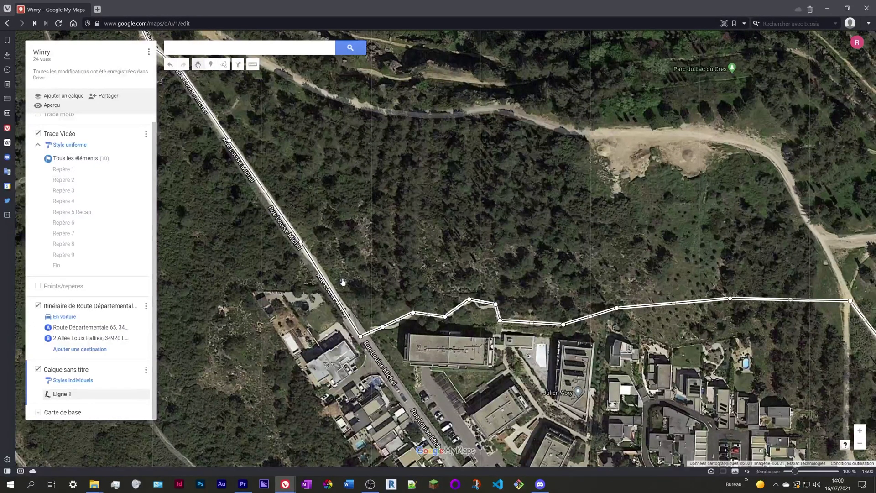
drag(331, 290, 331, 291)
click(107, 388)
drag(792, 206, 260, 338)
drag(538, 302, 281, 379)
drag(347, 396, 463, 256)
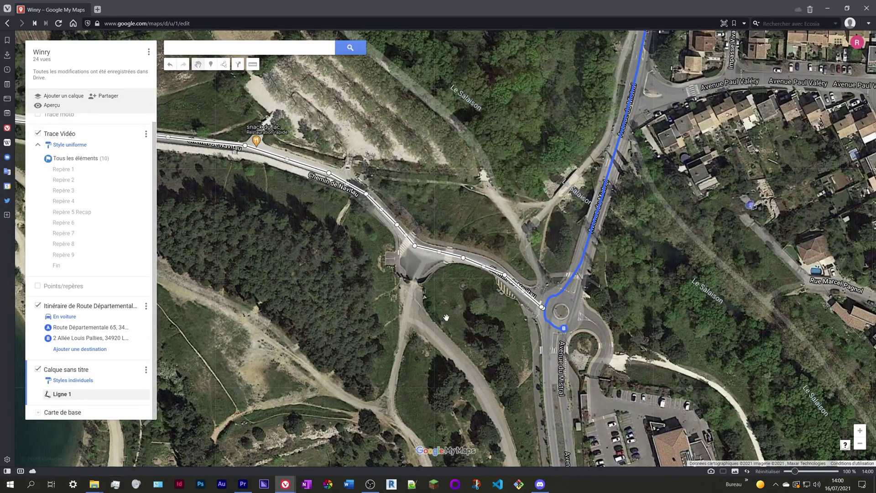
drag(472, 351, 391, 290)
scroll(456, 274, down, 2)
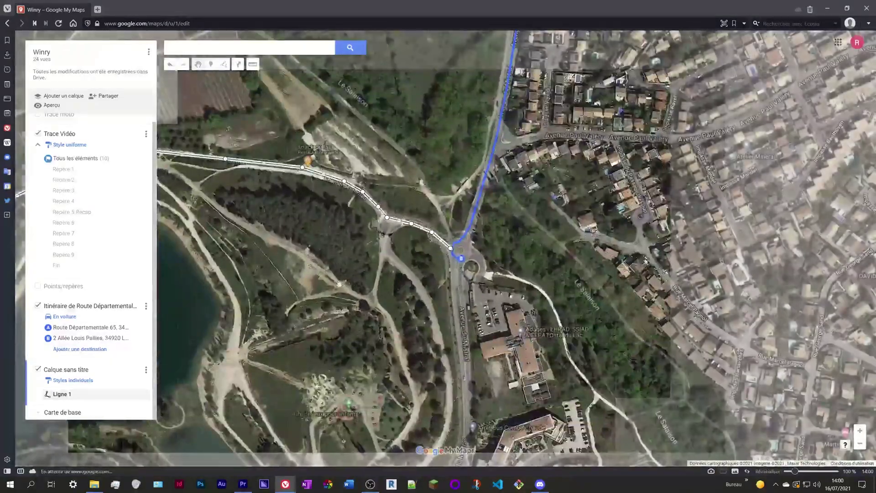
Rename the drawn line Trace moto TT and style it orange with a thicker stroke
click(115, 392)
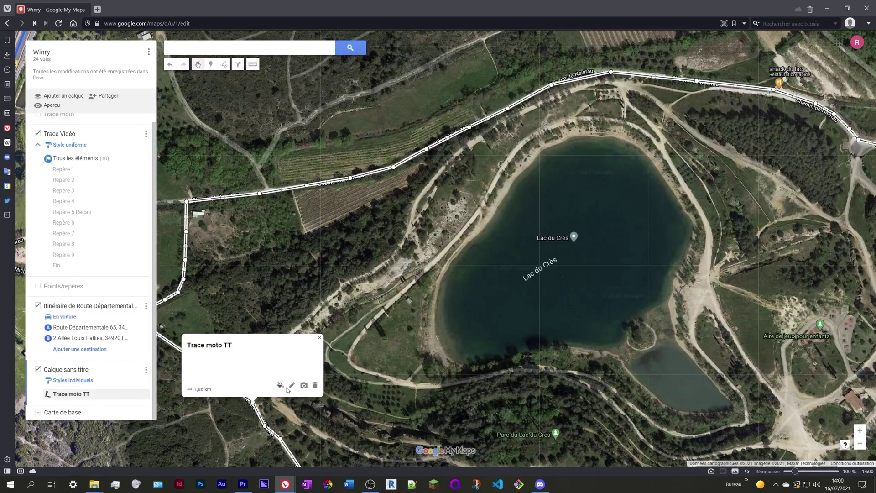
click(280, 387)
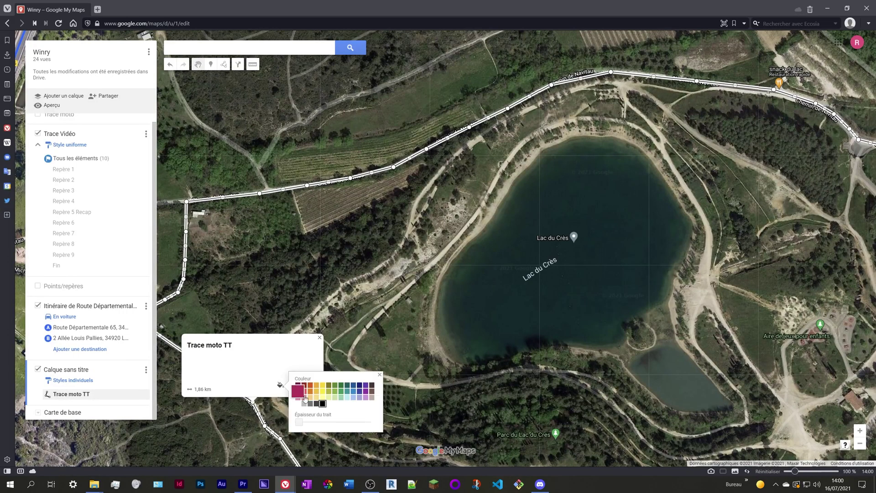
drag(301, 425, 313, 424)
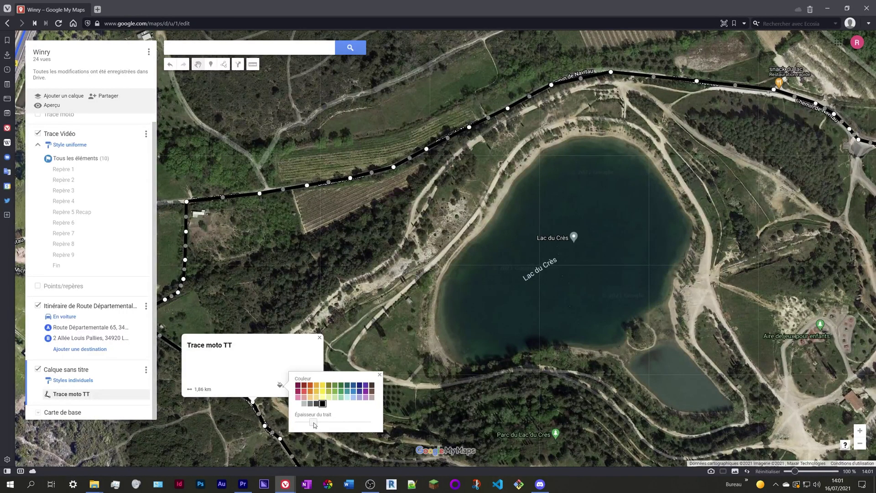
click(317, 385)
click(413, 269)
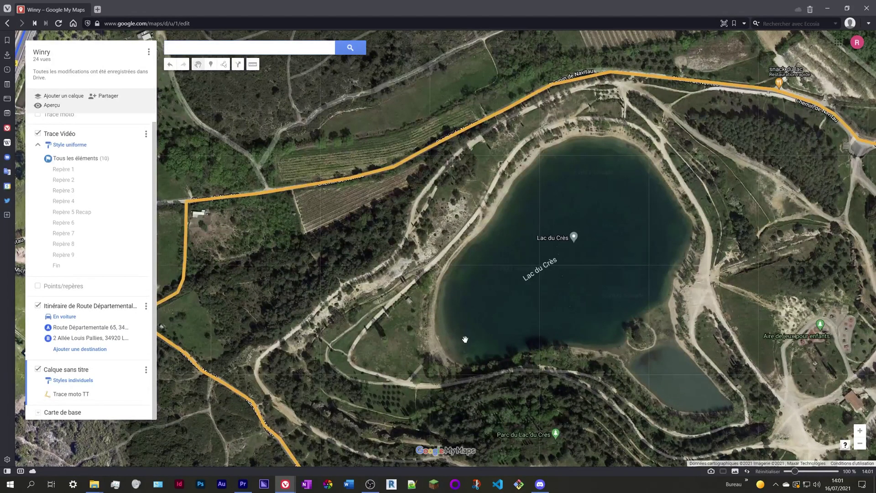
Review both traces around Lac du Crès and open the Winry map's KML/KMZ export settings
scroll(465, 339, down, 3)
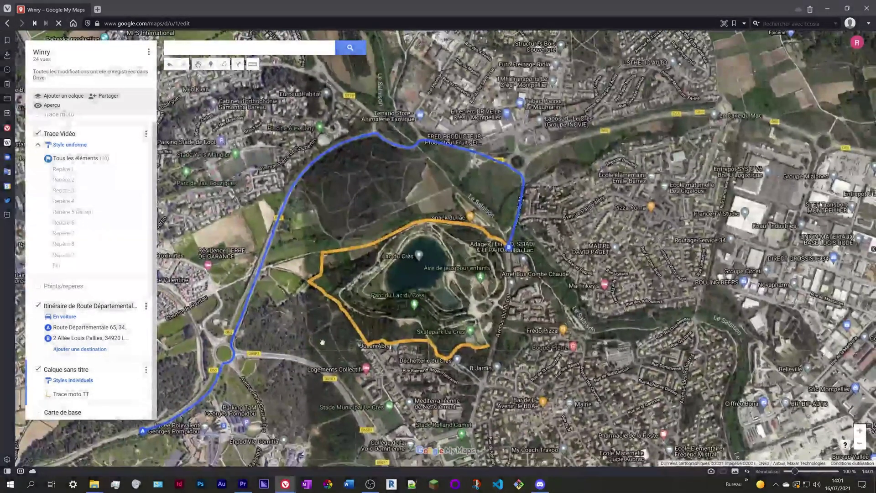
drag(333, 353, 351, 313)
drag(476, 266, 659, 286)
scroll(425, 237, down, 2)
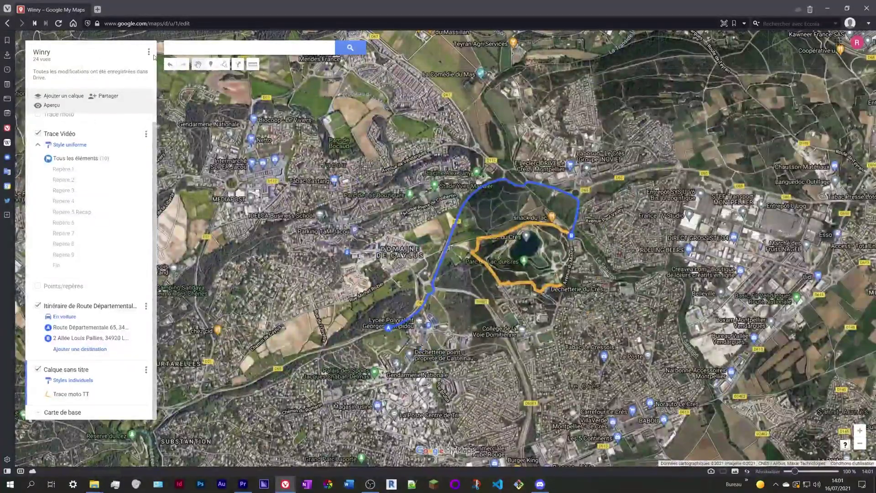
click(149, 52)
click(44, 135)
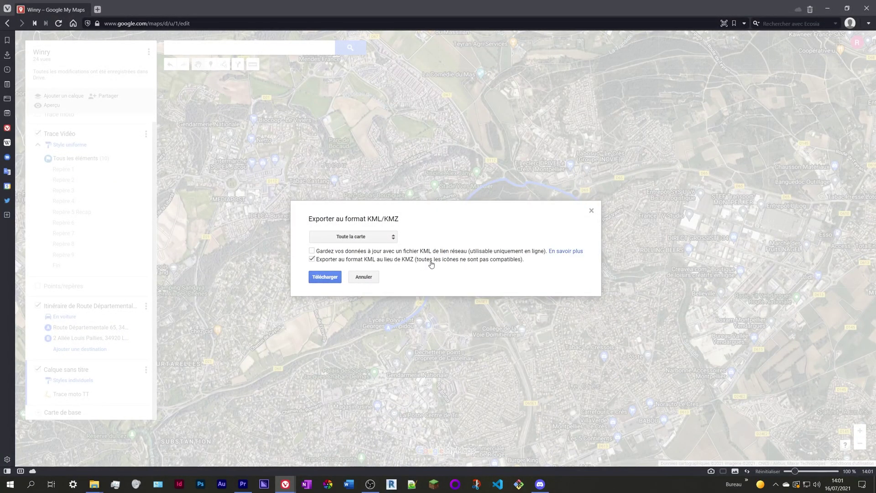
Set the KML export to cover the whole map (Toute la carte) and start the download
click(362, 237)
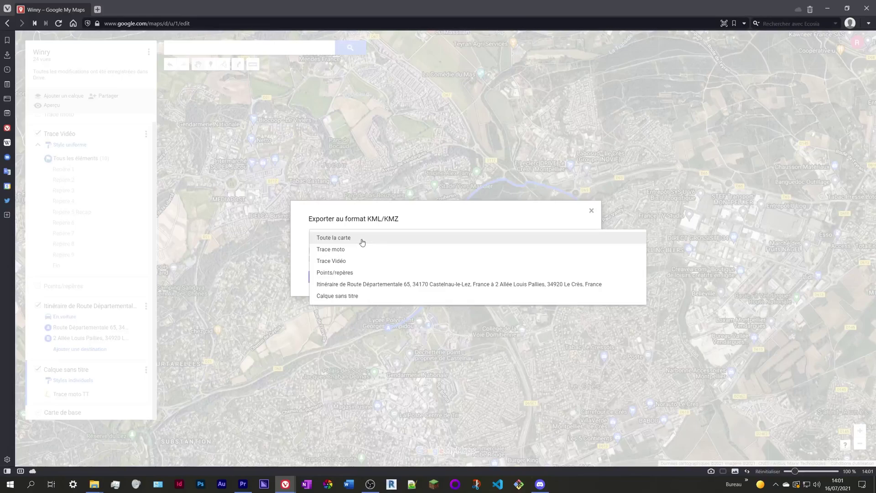
click(474, 223)
click(370, 241)
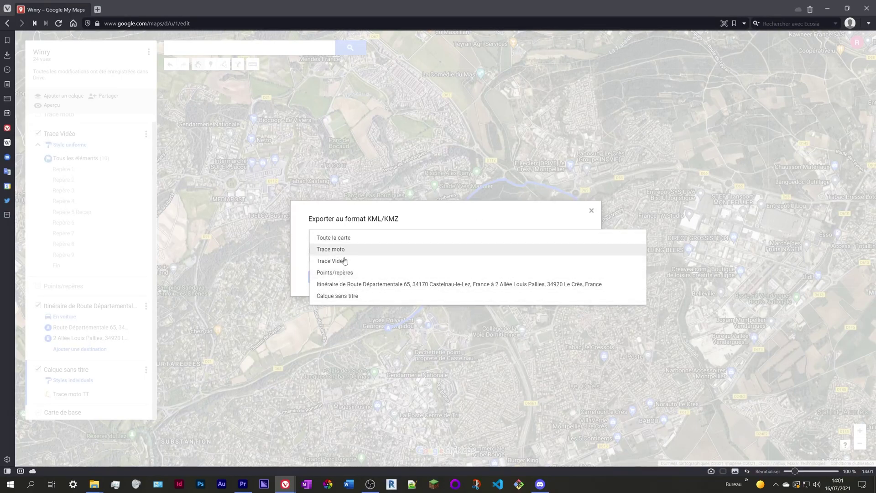
click(347, 238)
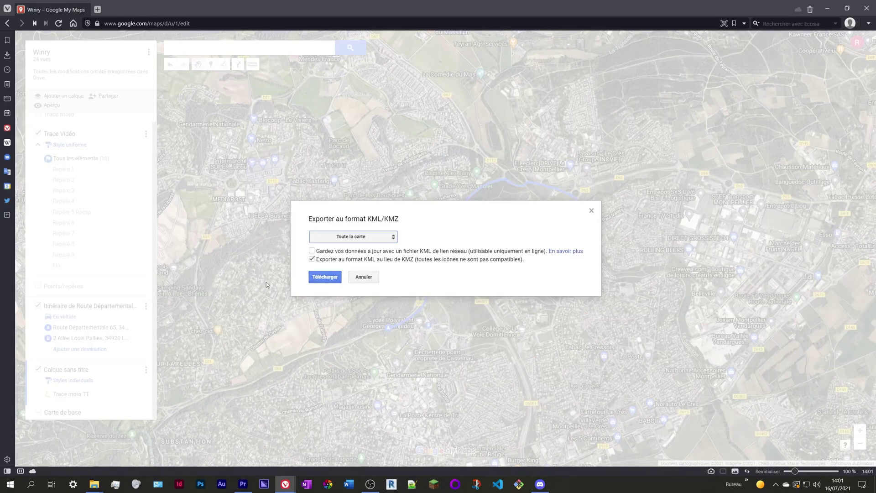
click(326, 277)
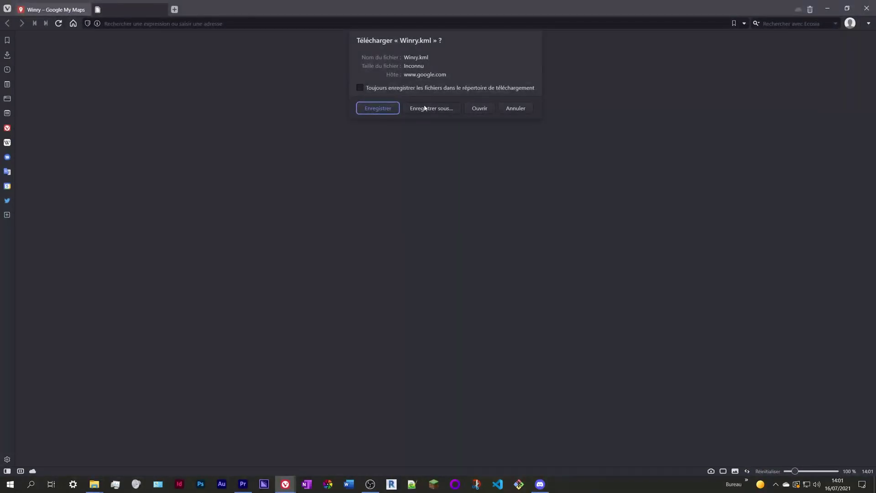
Save the export as Winry.kml in the Making Of folder inside Winry and hide the browser's download list
click(429, 108)
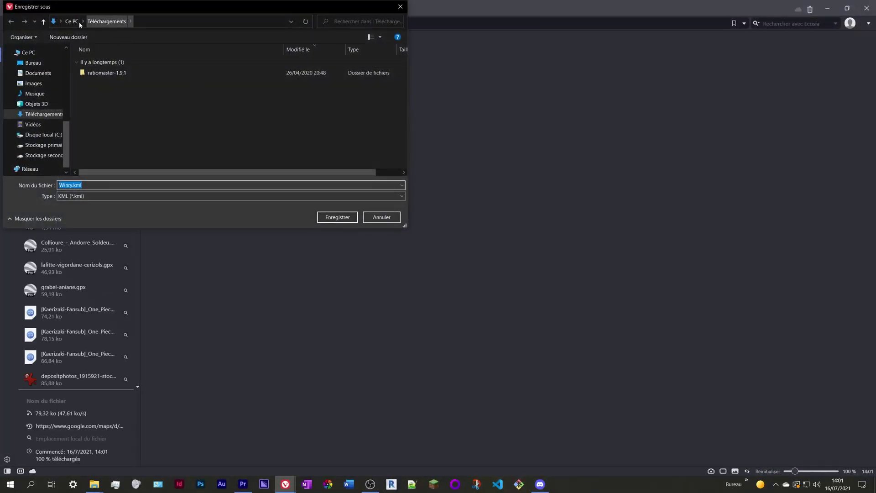
scroll(43, 105, up, 2)
click(33, 69)
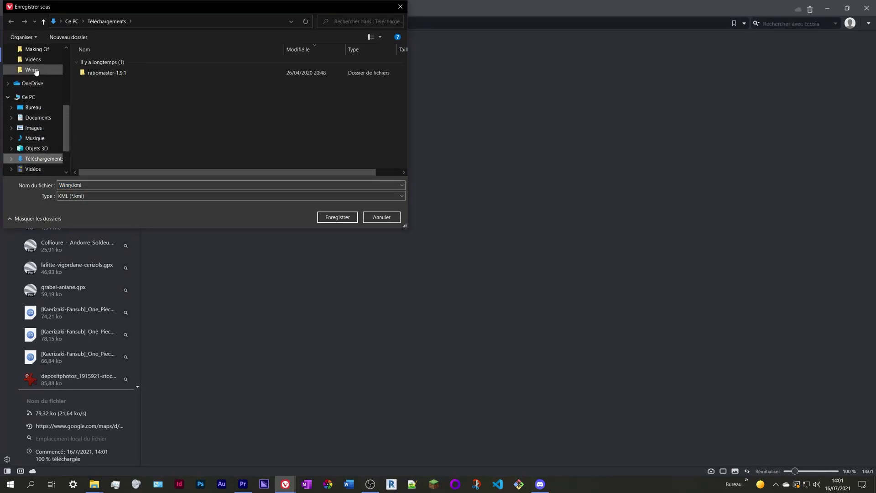
double_click(332, 82)
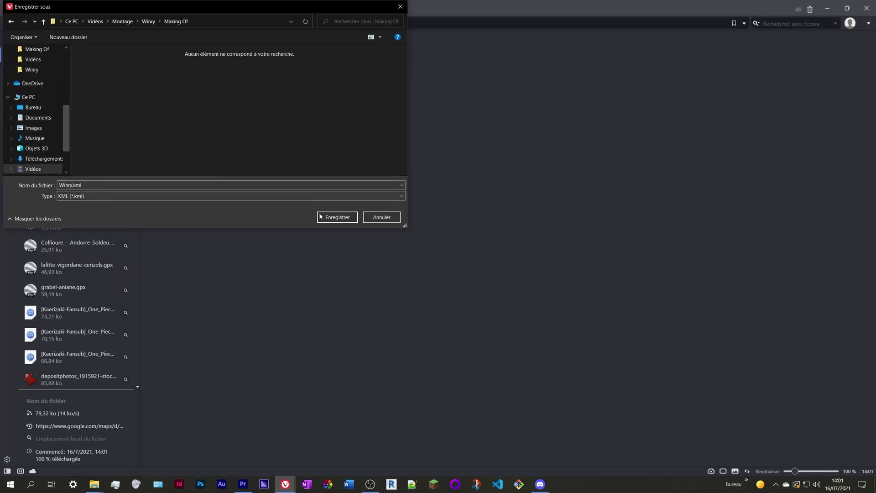
click(337, 216)
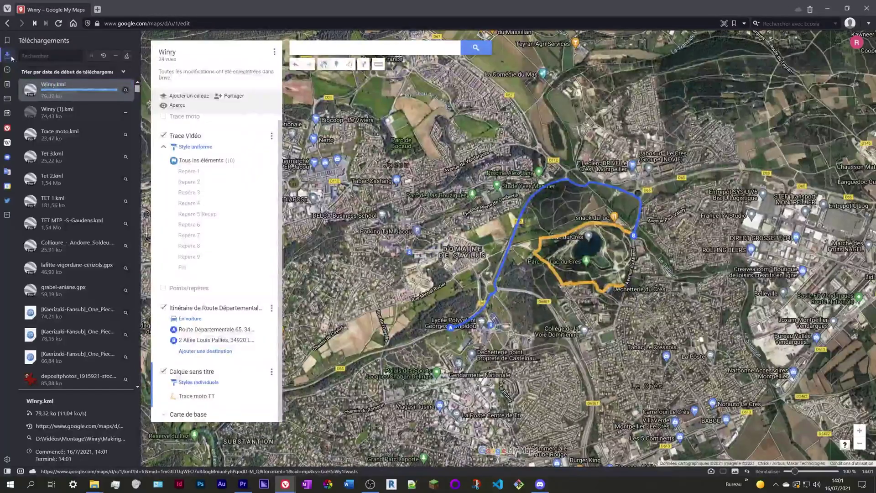
click(5, 55)
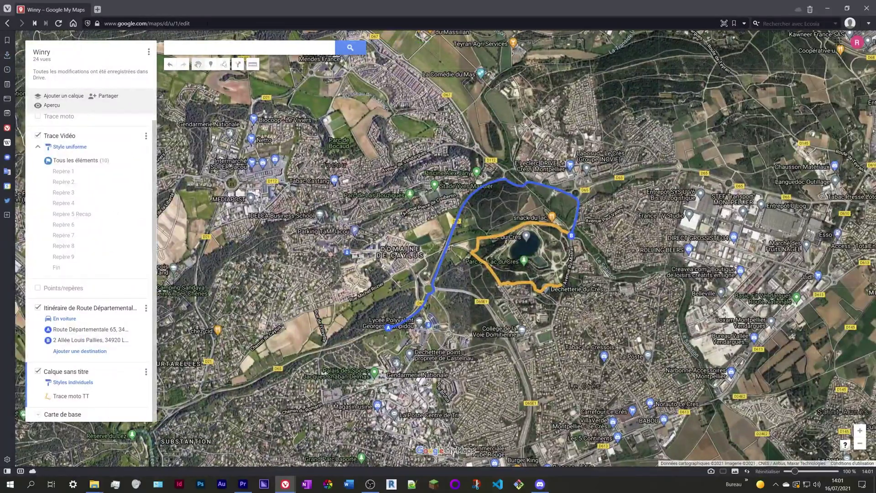
Go to the Google Earth Studio web app at earth.google.com/studio
key(ctrl+l)
text(google ea)
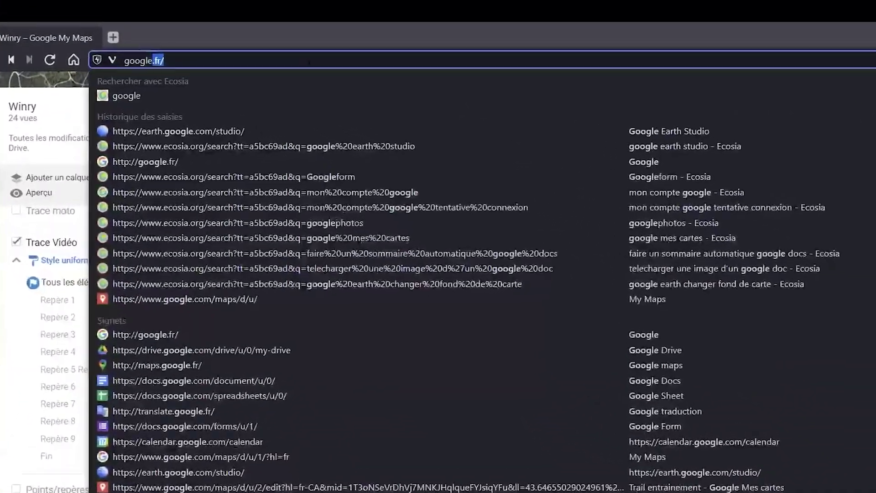
text(rth studio)
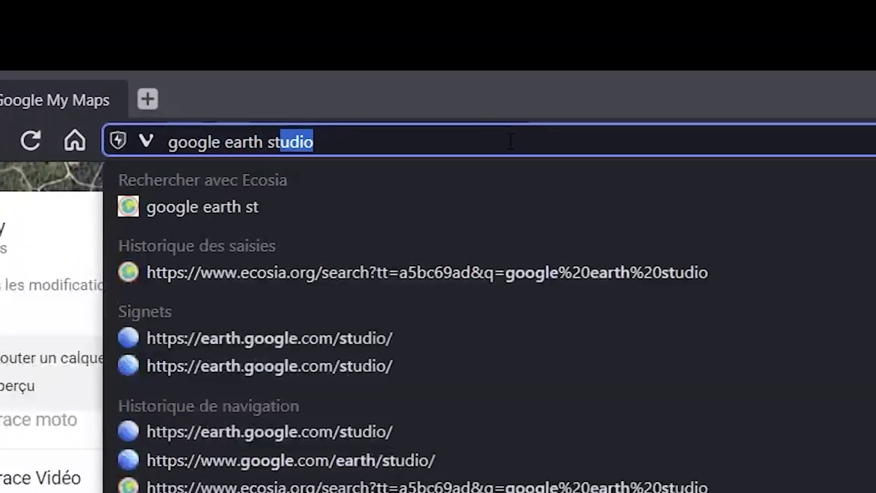
key(Return)
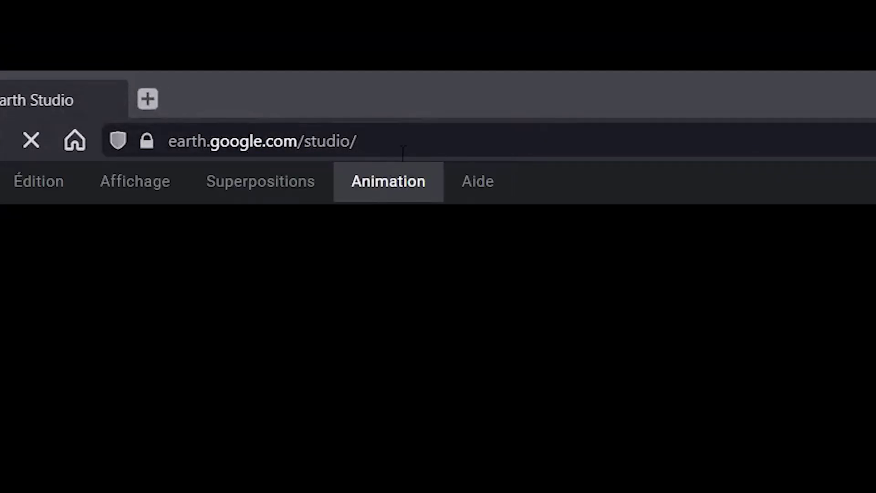
Search the web for google earth studio and view the official Google Earth Studio presentation page
click(412, 154)
text(google eart)
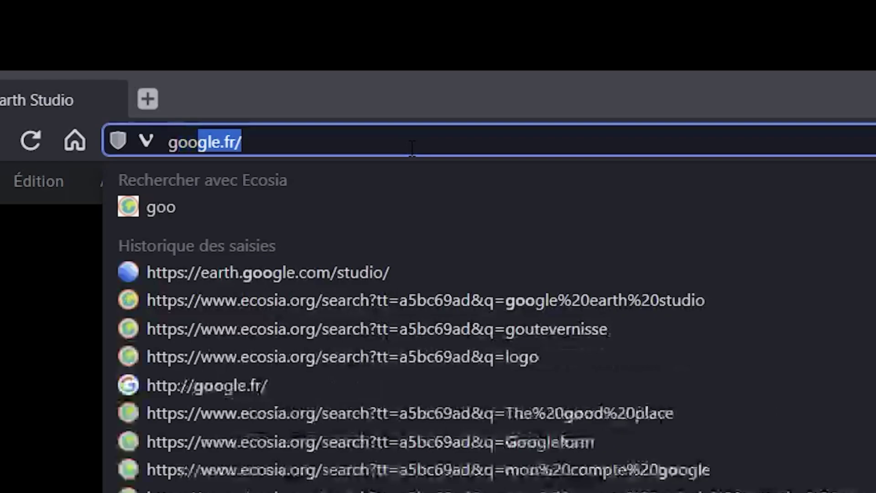
text(h)
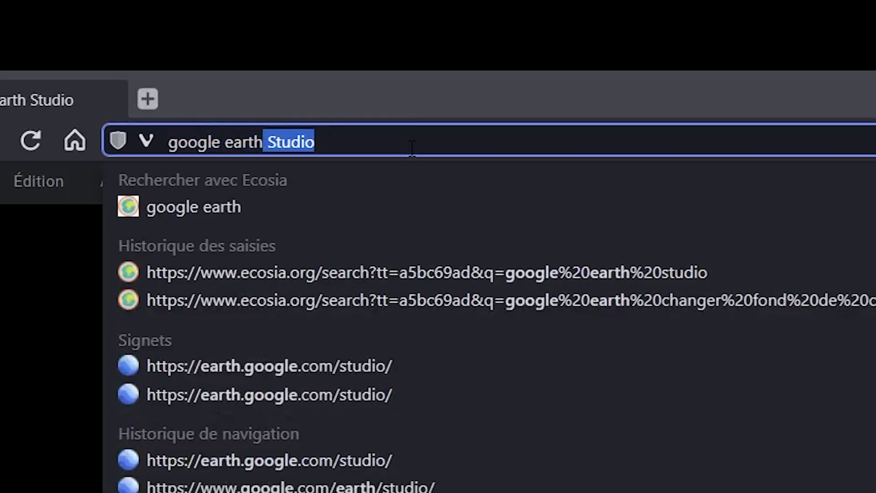
text( studio)
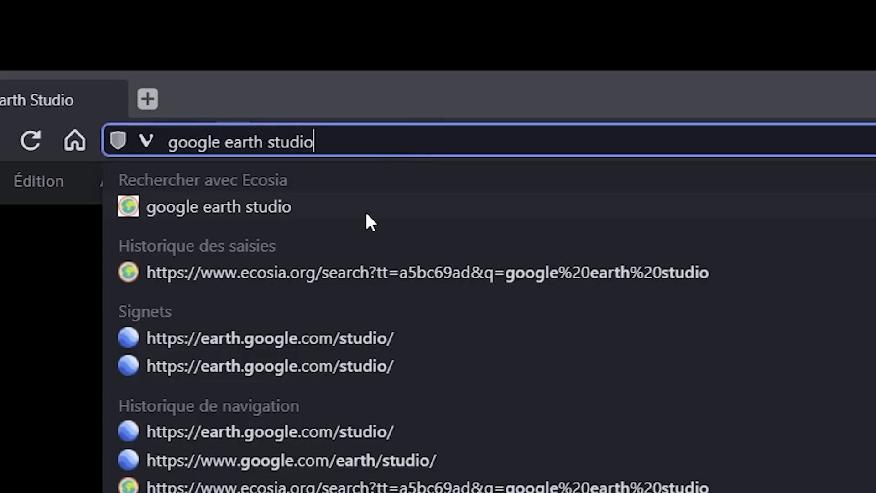
key(Return)
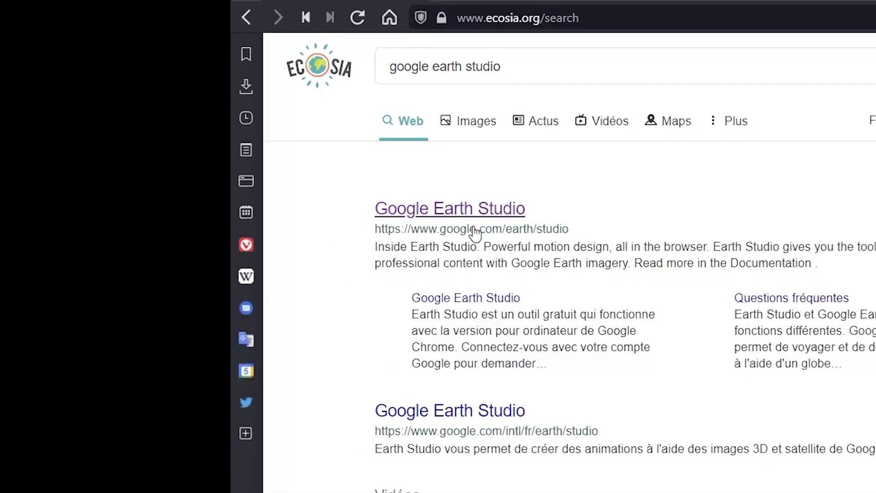
click(421, 254)
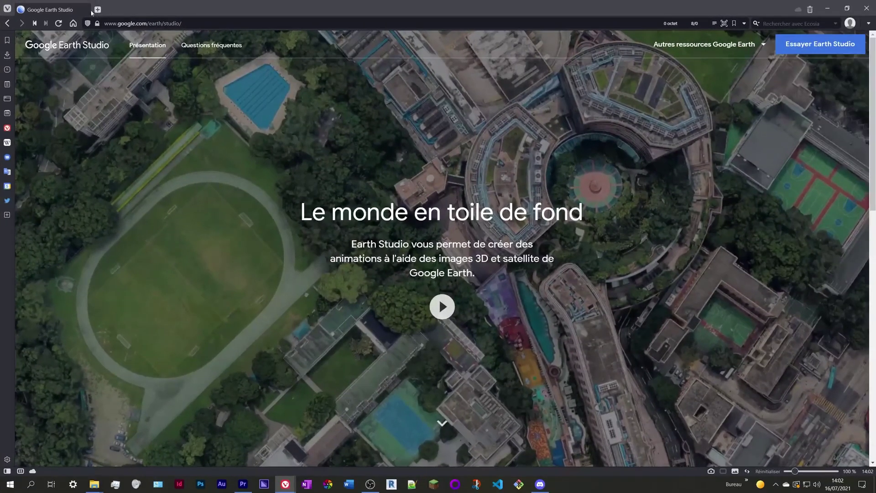
Leave the presentation page and launch the Google Earth Studio app at earth.google.com/studio
click(98, 9)
click(85, 9)
click(256, 163)
click(201, 347)
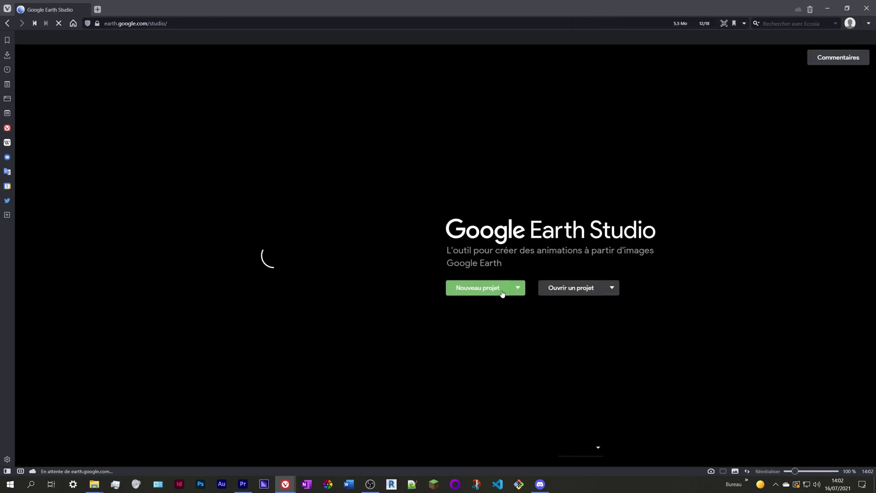
Look through the saved Earth Studio projects and the project opening options without opening any project
click(580, 294)
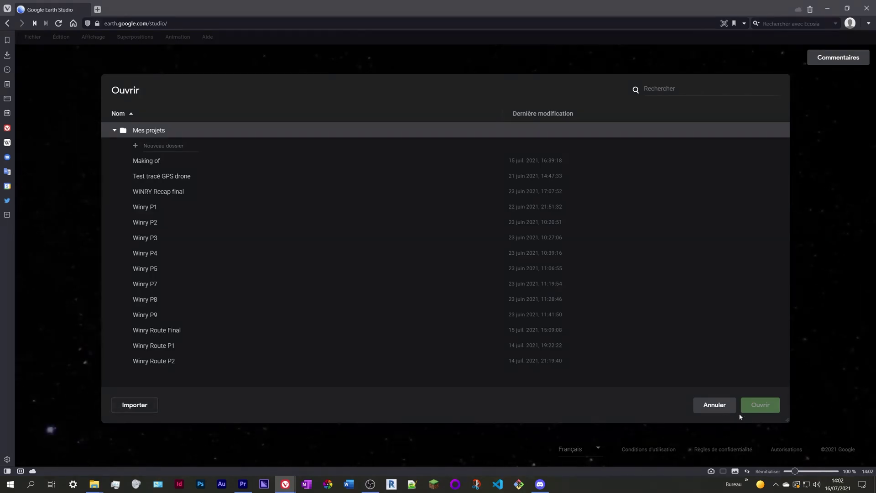
click(725, 407)
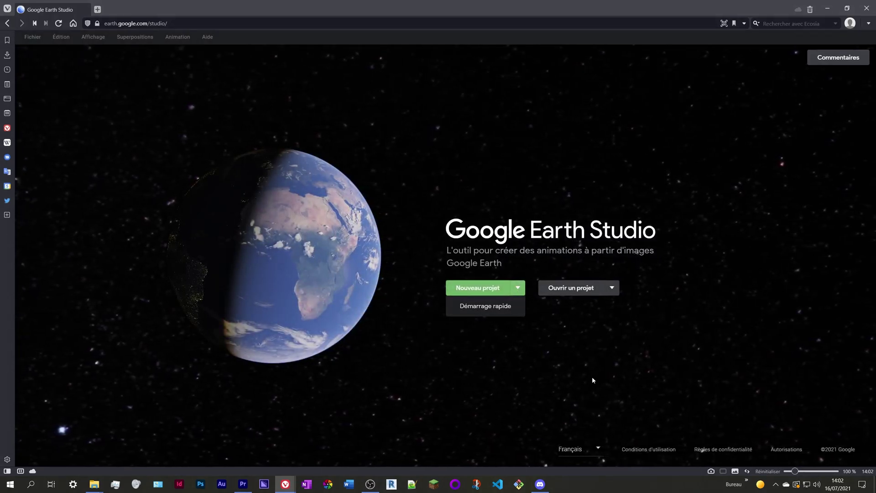
click(612, 287)
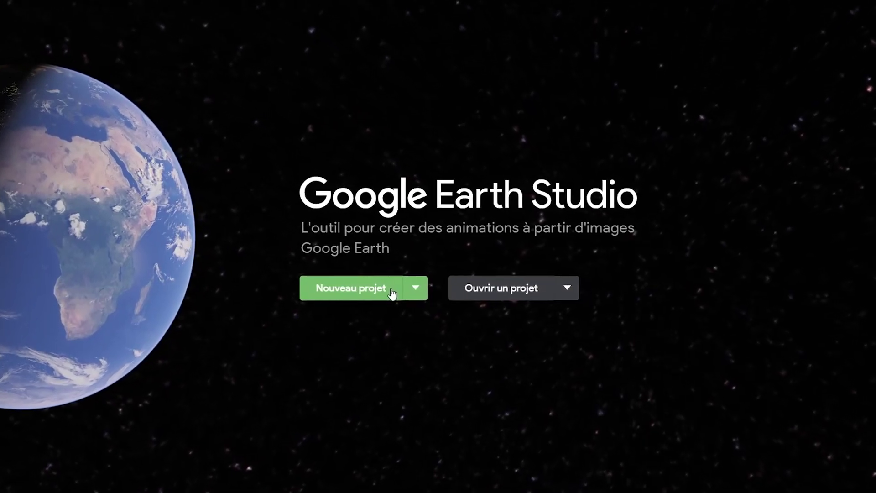
Set up a new project named Winry Making of with its duration expressed in Temps
click(341, 292)
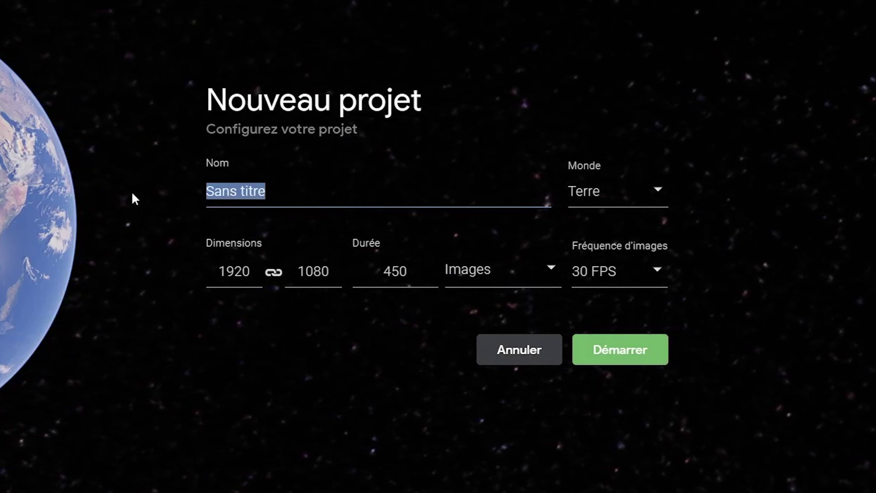
text(Winry Making of)
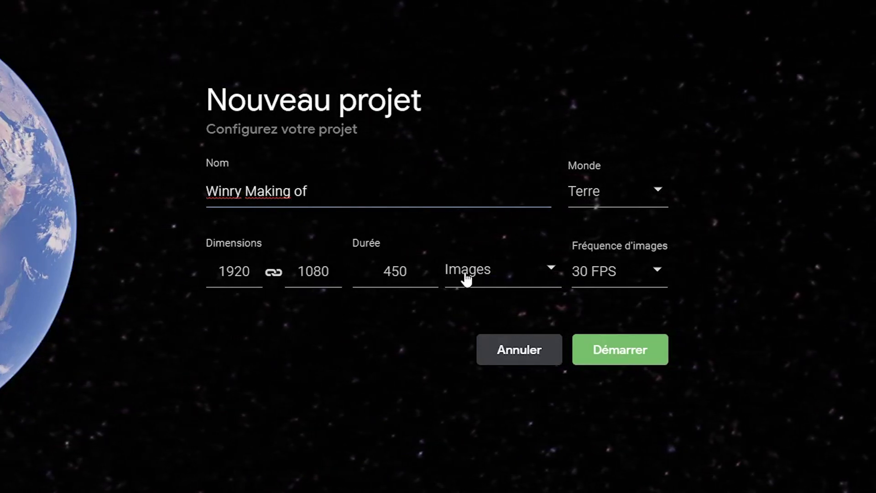
click(489, 277)
click(477, 361)
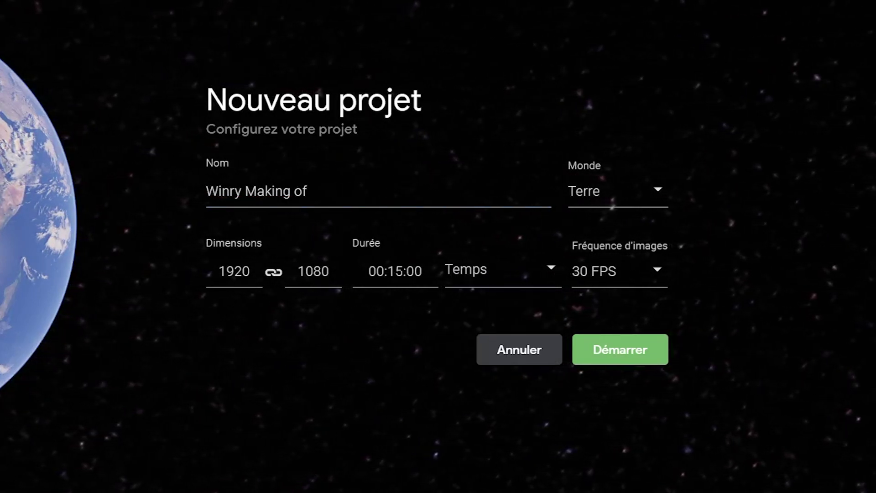
click(487, 276)
click(442, 309)
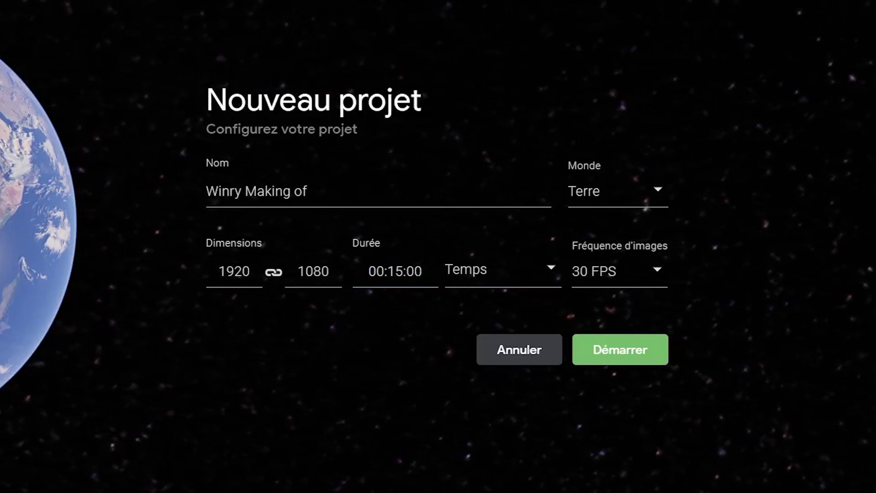
Review the duration and frame rate choices, keep 00:15:00 and 30 FPS, and start the project
click(398, 271)
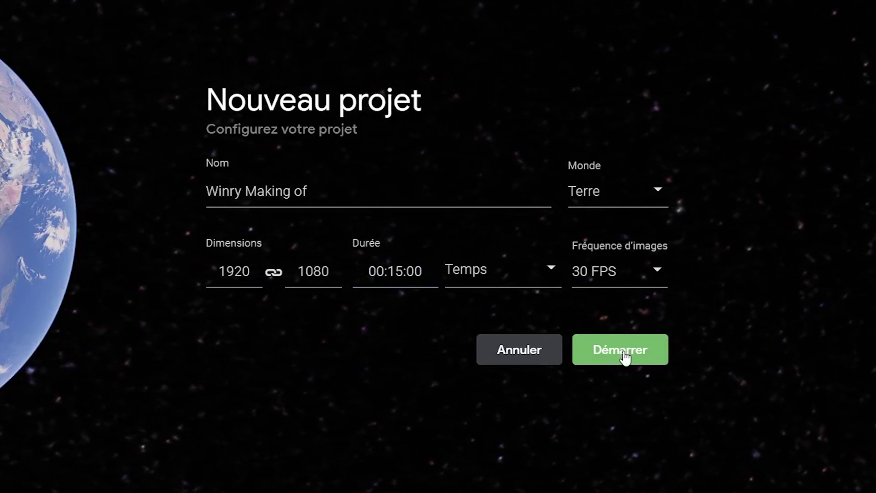
click(638, 277)
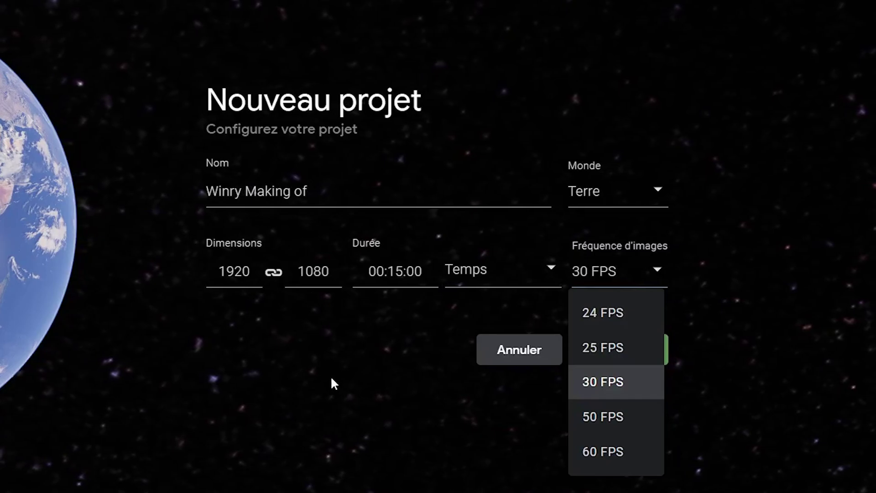
click(434, 391)
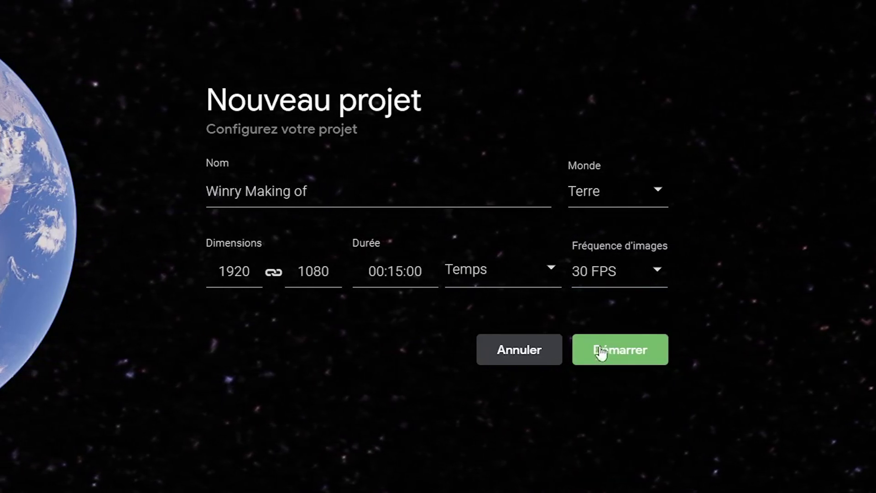
click(611, 356)
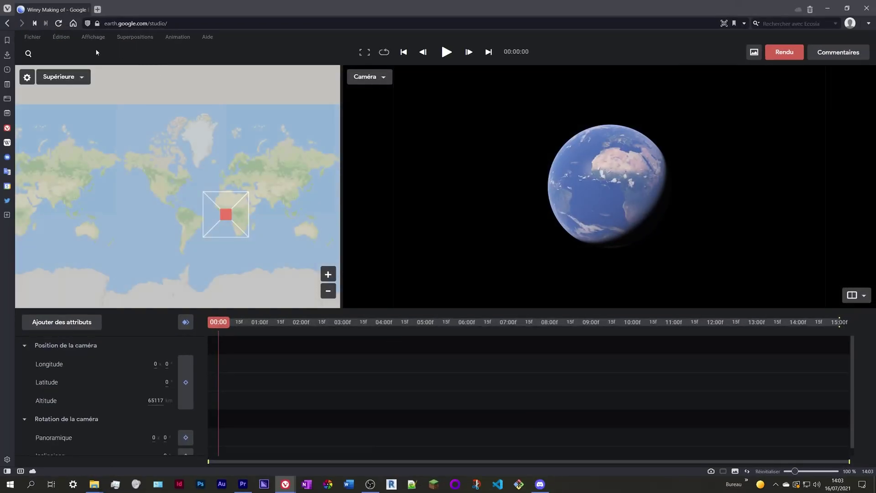
Look over the project file commands and the quick-start animation types available for new projects
click(33, 36)
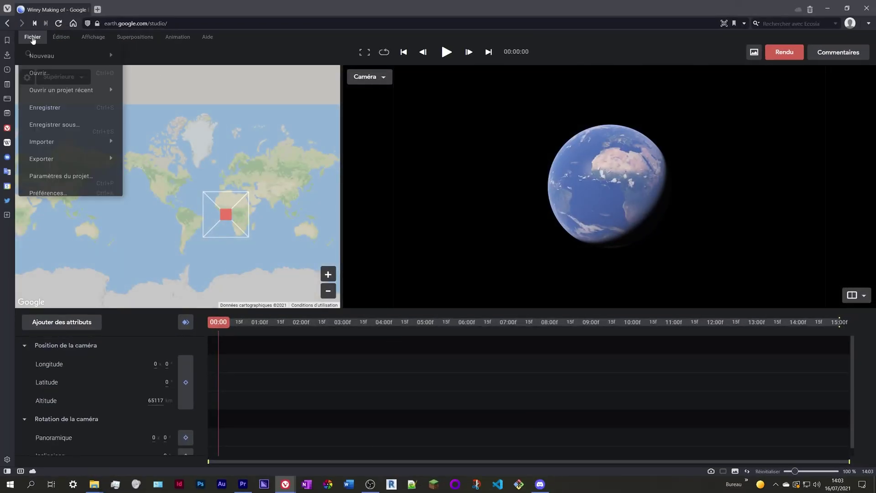
mouse_move(47, 60)
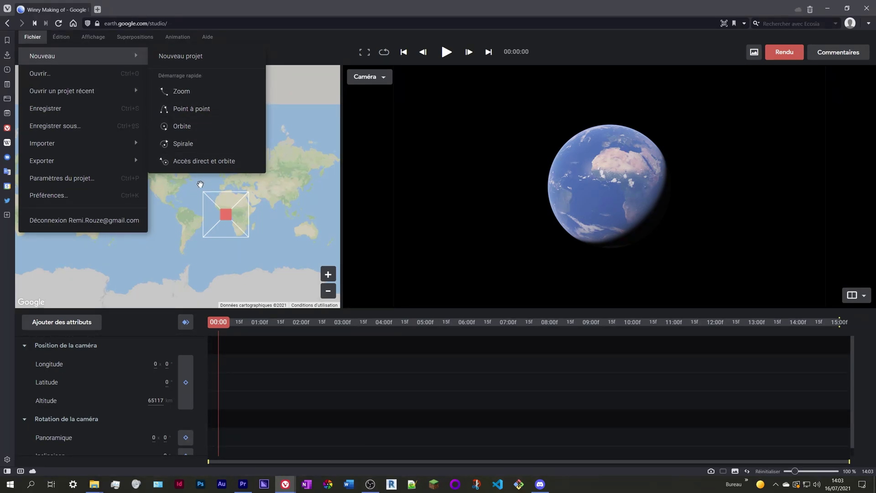
click(262, 345)
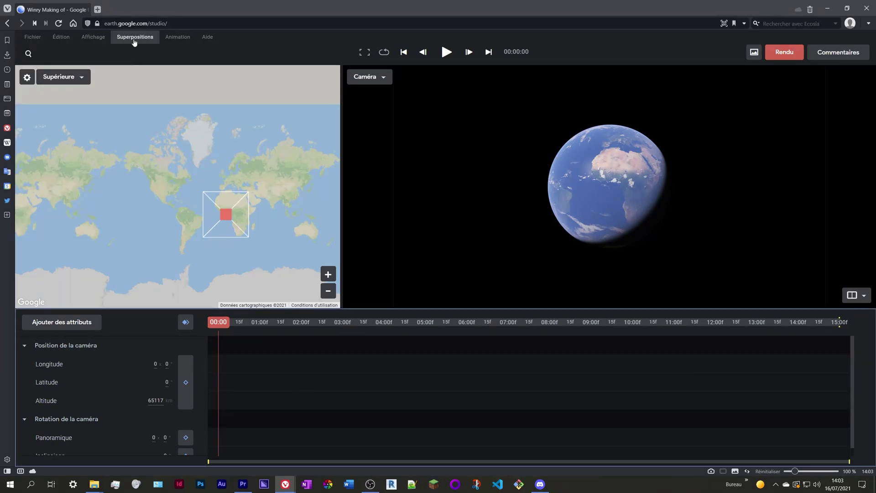
Shift the camera to about longitude 5.4° and latitude 5.4°, and change the multi-view layout to a single Caméra view
drag(670, 199, 657, 194)
click(381, 82)
click(382, 81)
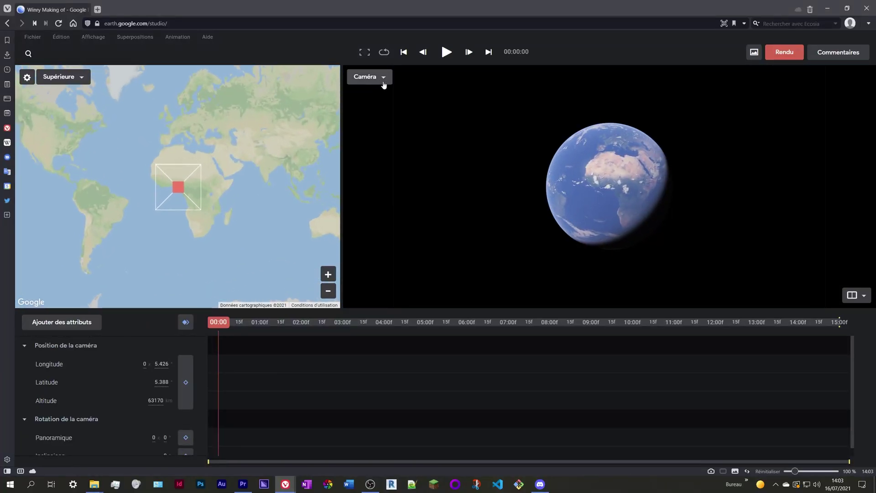
click(100, 41)
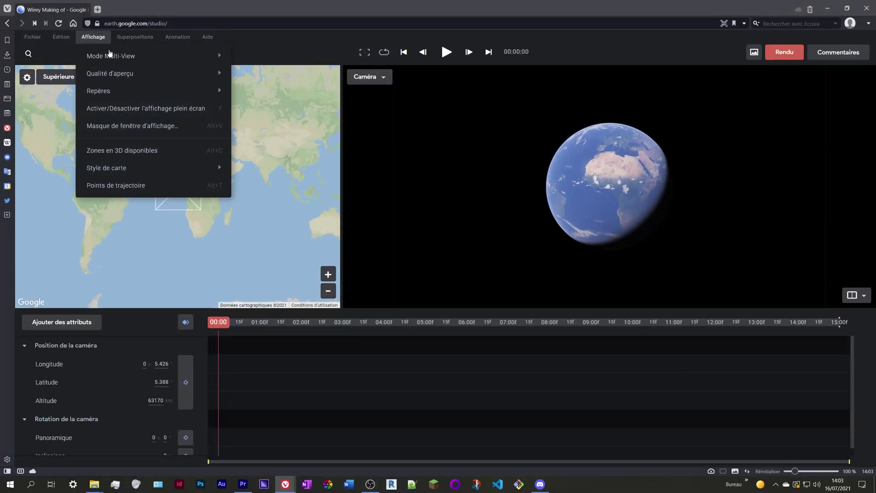
mouse_move(215, 56)
click(280, 83)
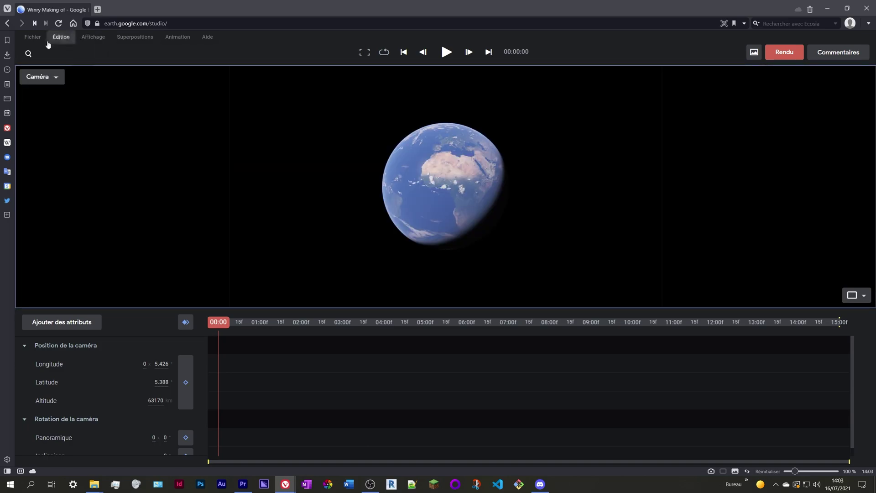
Change the layout to two views, with the Supérieure map view beside the Caméra view
click(87, 43)
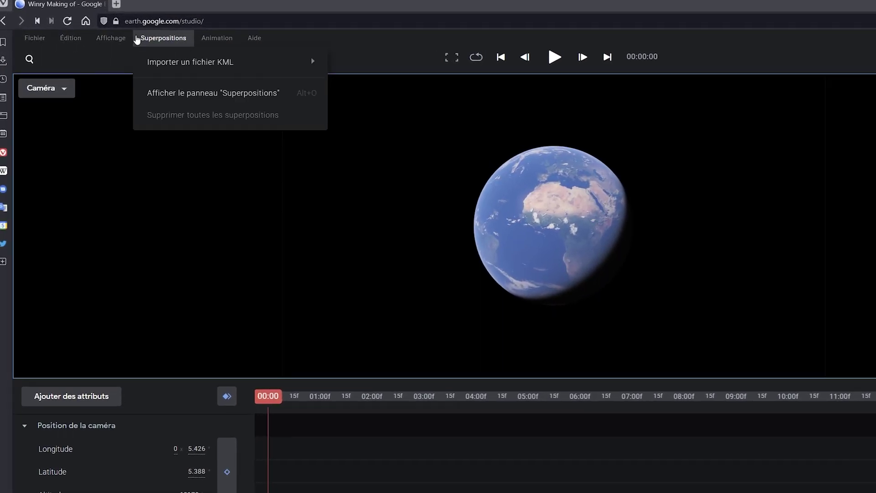
mouse_move(181, 68)
click(388, 122)
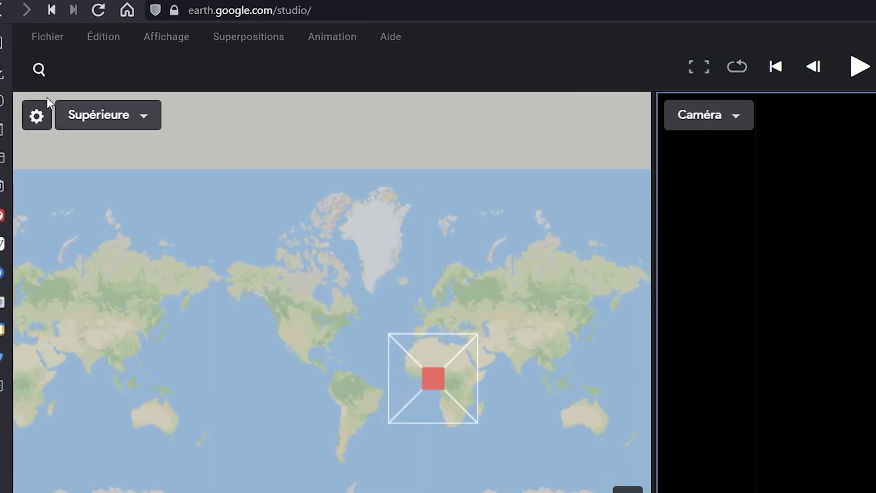
click(123, 115)
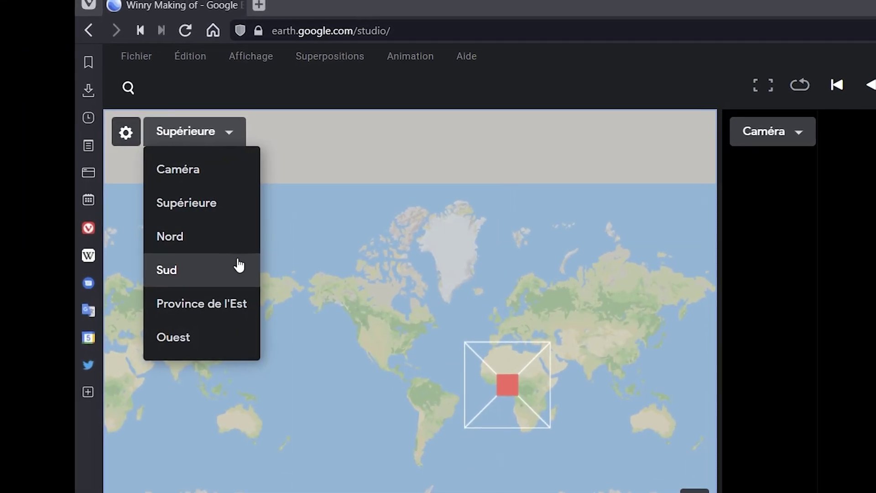
click(244, 194)
Compare the Plan and Satellite styles for the Supérieure view and set it to Satellite
click(149, 132)
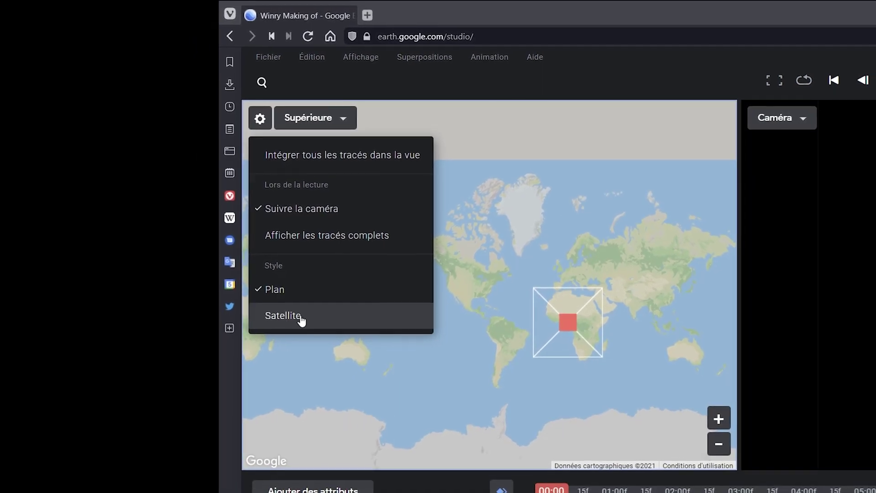
click(301, 320)
click(260, 118)
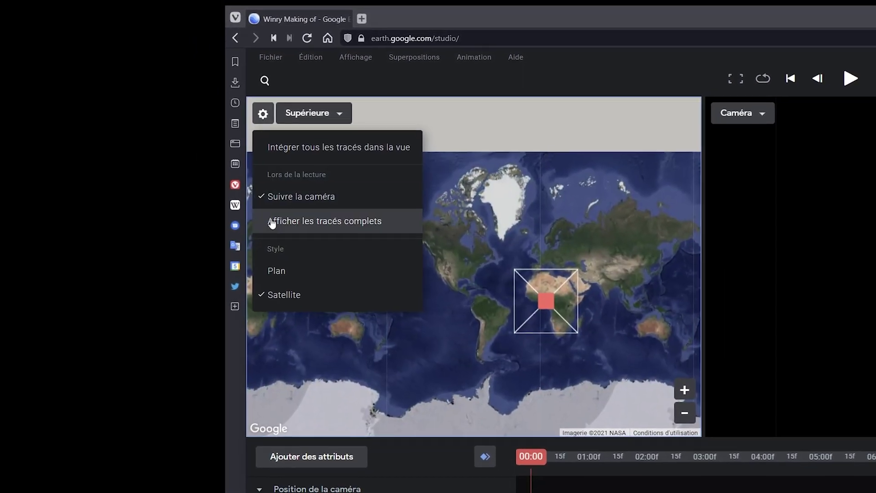
click(258, 265)
click(242, 108)
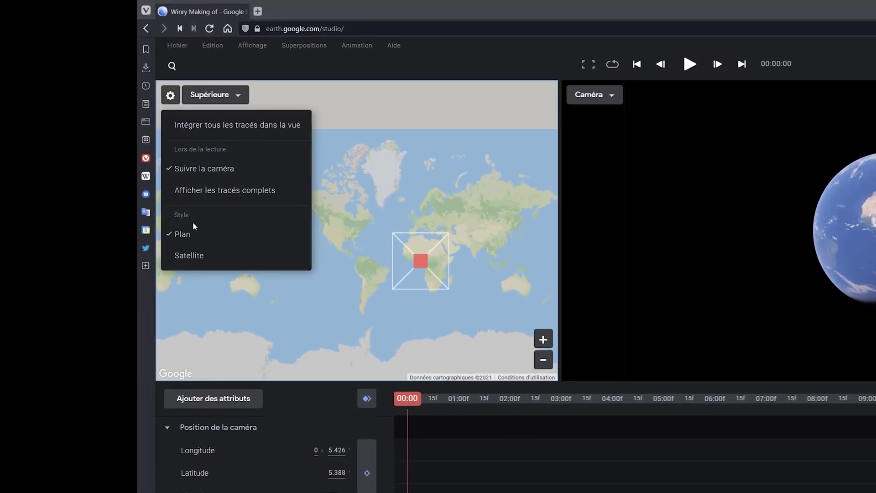
click(270, 262)
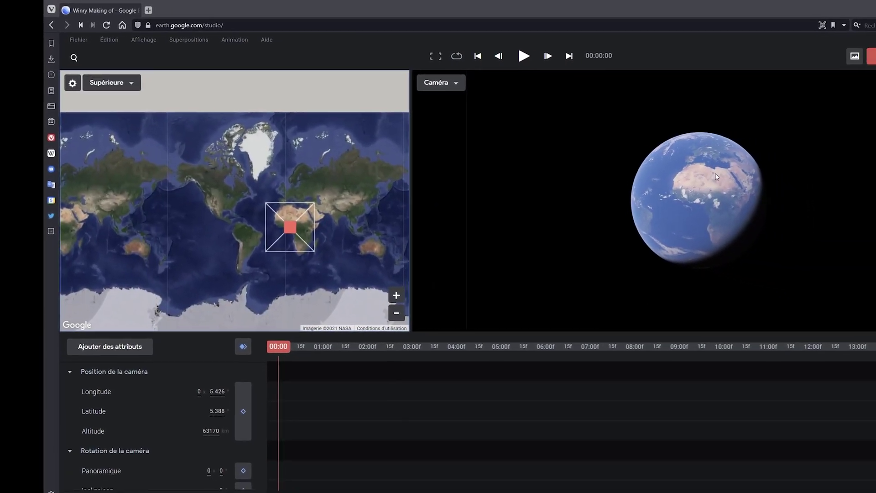
Move the camera around the globe using both views, ending over Europe at about longitude 15.2° and latitude 40.2°
drag(649, 169, 682, 158)
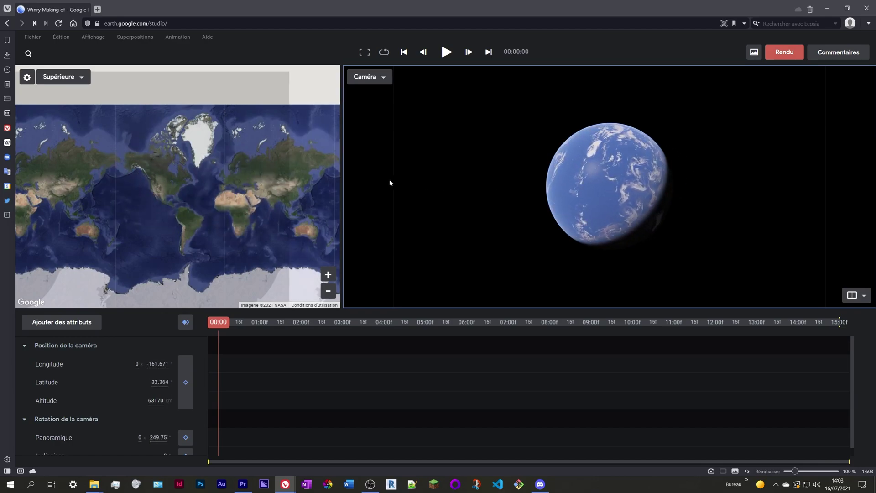
mouse_move(174, 185)
mouse_down()
mouse_move(253, 180)
mouse_move(267, 199)
mouse_up()
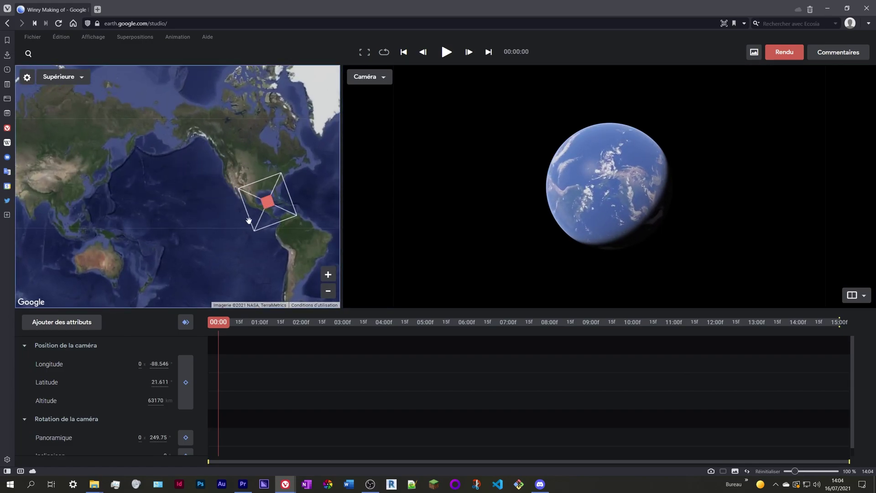
drag(603, 189, 528, 190)
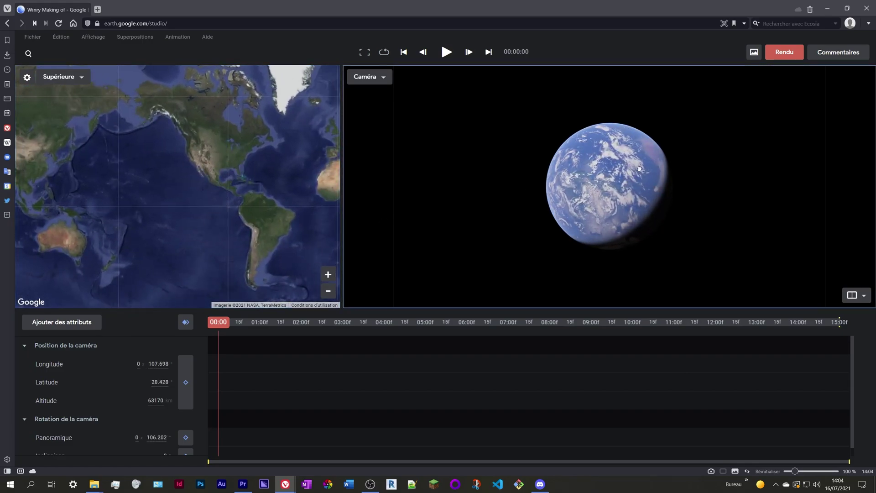
drag(647, 124, 572, 167)
mouse_move(187, 186)
mouse_down()
mouse_move(172, 187)
mouse_move(147, 159)
mouse_up()
mouse_move(605, 177)
mouse_down()
mouse_move(612, 183)
mouse_move(463, 194)
mouse_move(524, 195)
mouse_move(488, 198)
mouse_up()
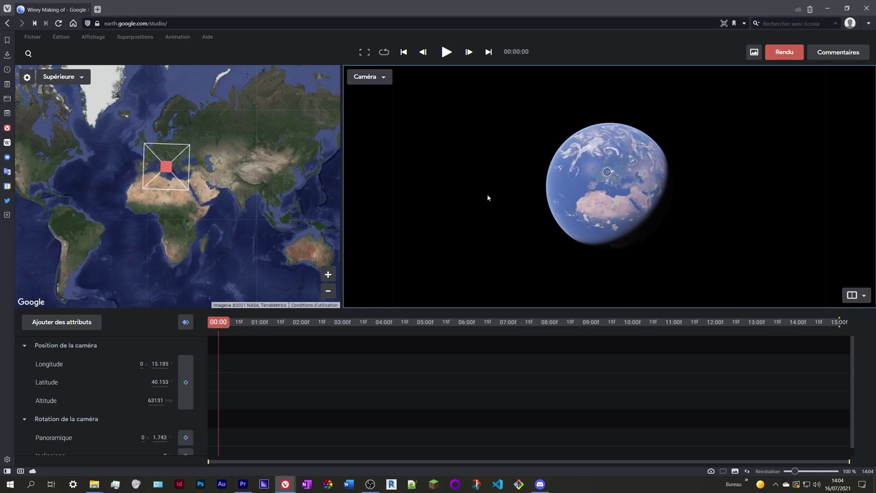
Zoom the camera in on western Europe and back out, centred at about longitude 5.9°
scroll(591, 188, up, 5)
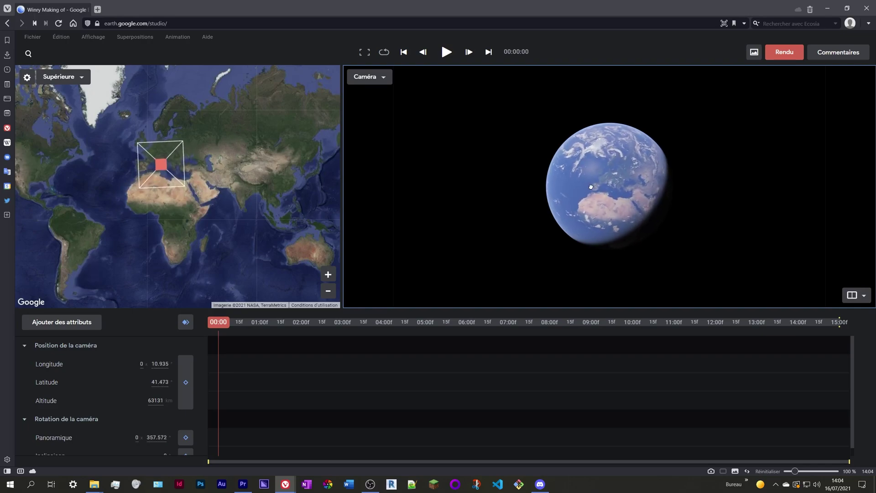
scroll(599, 184, up, 5)
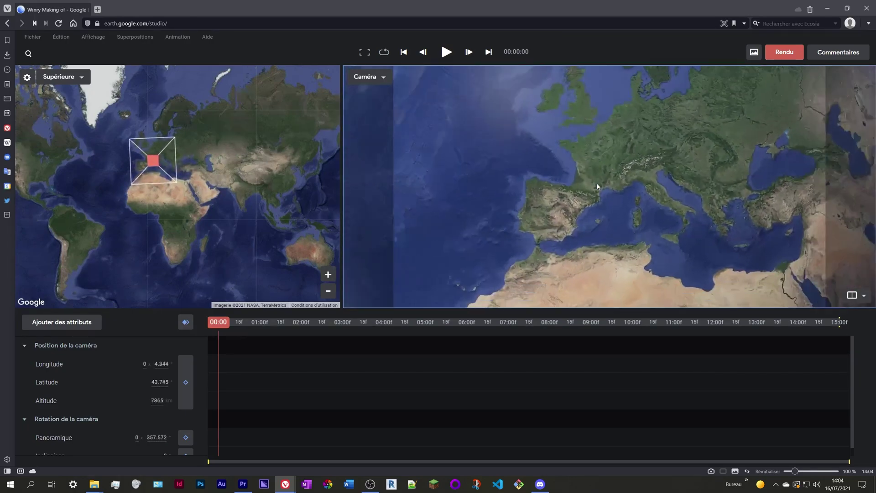
scroll(598, 184, down, 4)
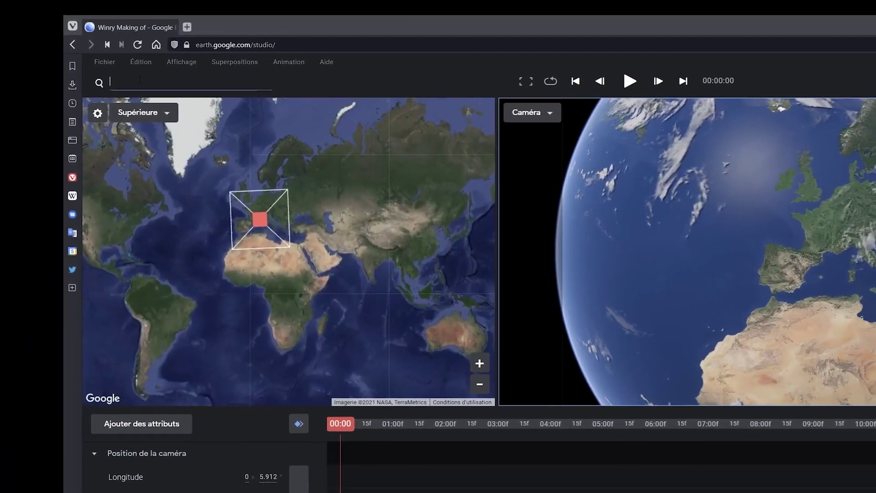
Search for Lac du Crès in Le Crès, France, and move the camera to it
click(84, 63)
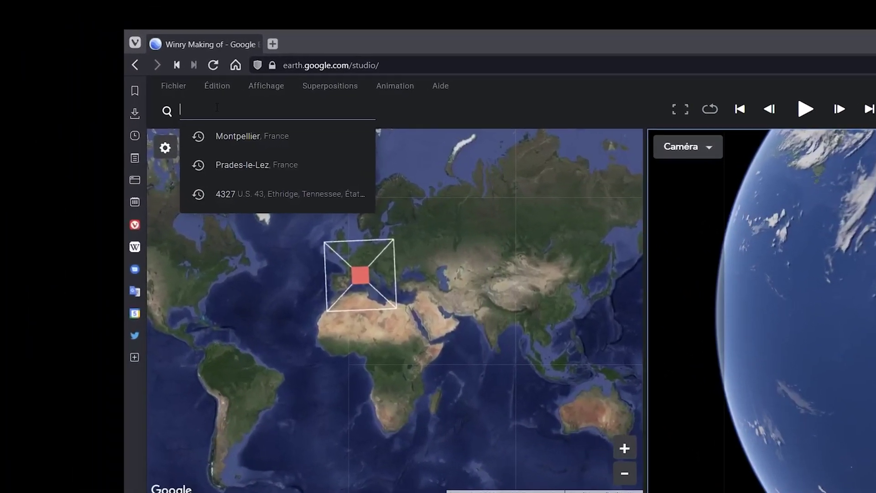
text(Lac du )
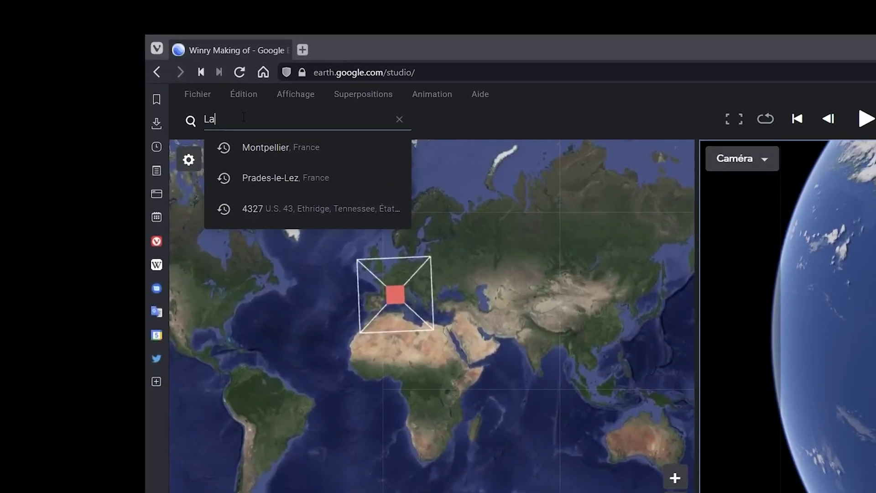
text(cre)
key(BackSpace)
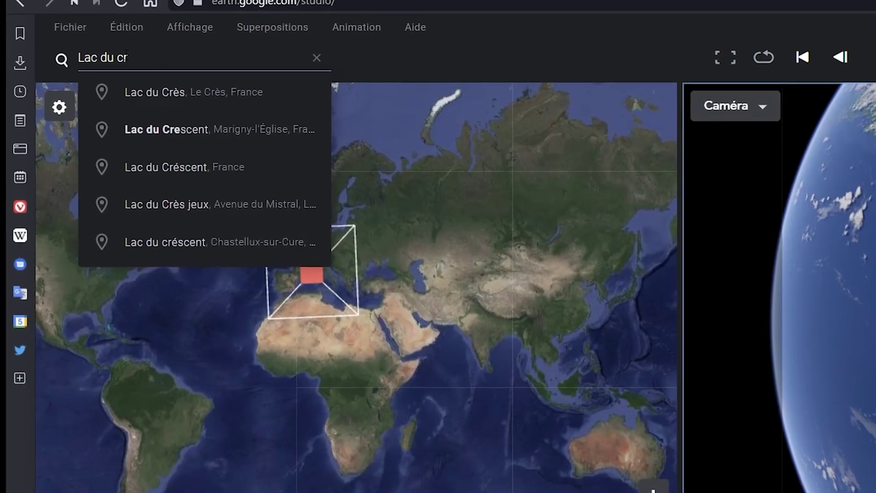
click(252, 128)
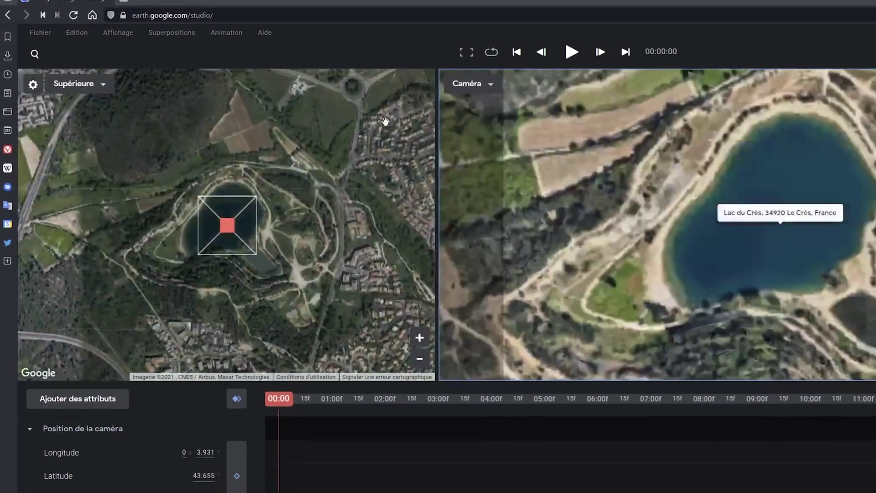
Raise the camera over Lac du Crès to about 4844 m altitude, at about longitude 3.938° and latitude 43.655°
scroll(639, 220, down, 5)
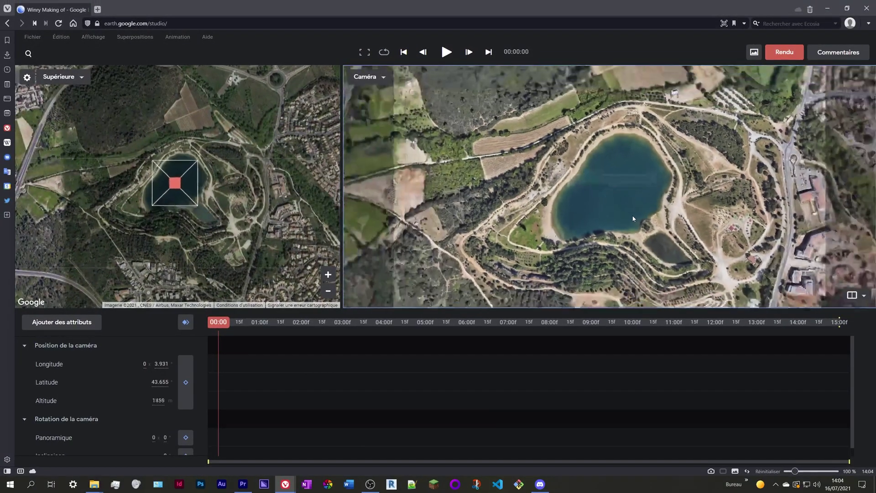
drag(638, 219, 513, 173)
scroll(581, 179, down, 2)
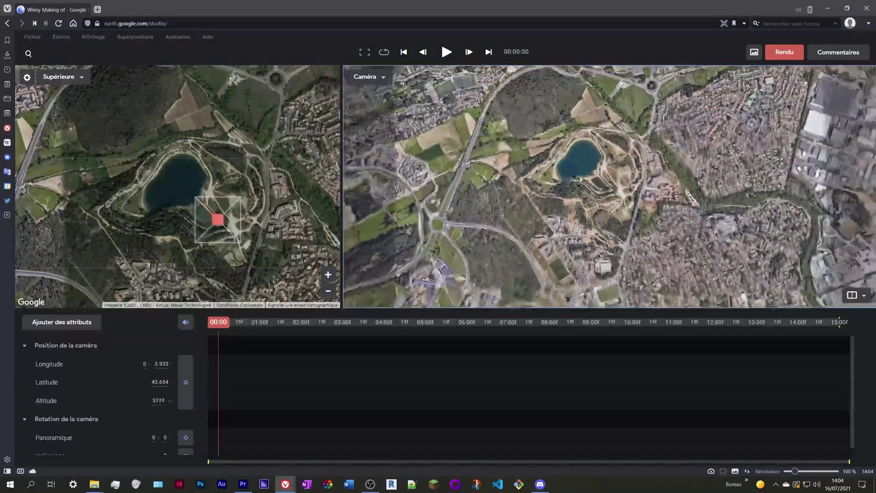
scroll(550, 194, down, 2)
scroll(549, 204, up, 1)
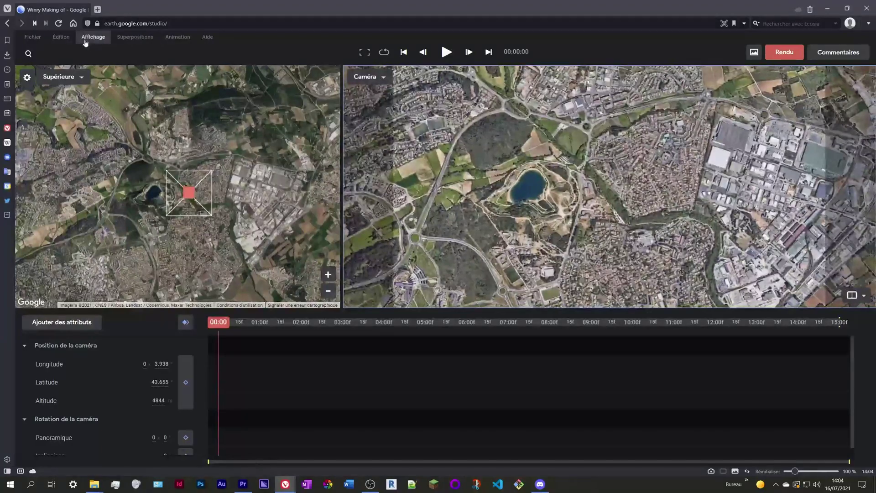
Import Winry.kml from the Making Of folder as an overlay
click(135, 37)
mouse_move(238, 56)
click(325, 56)
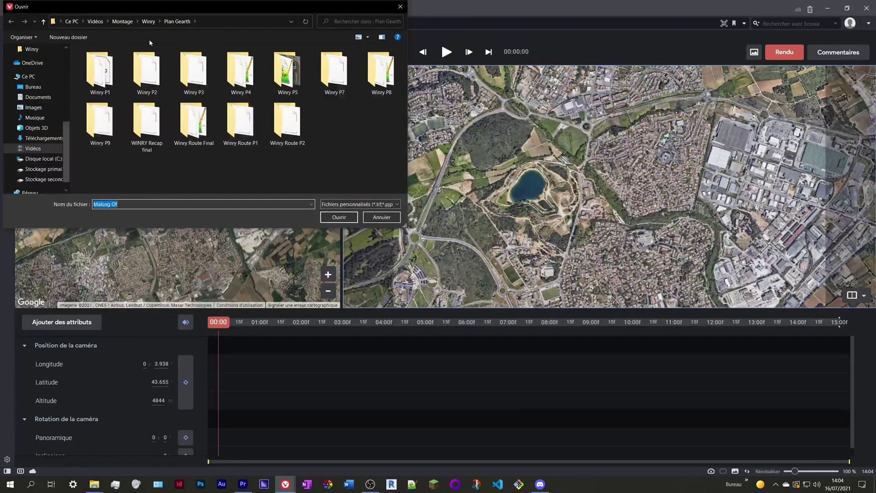
click(150, 22)
double_click(338, 88)
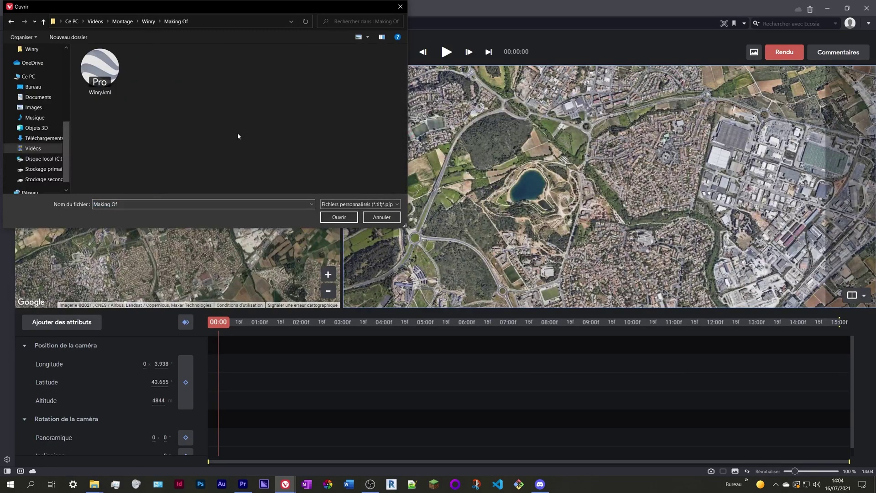
double_click(101, 62)
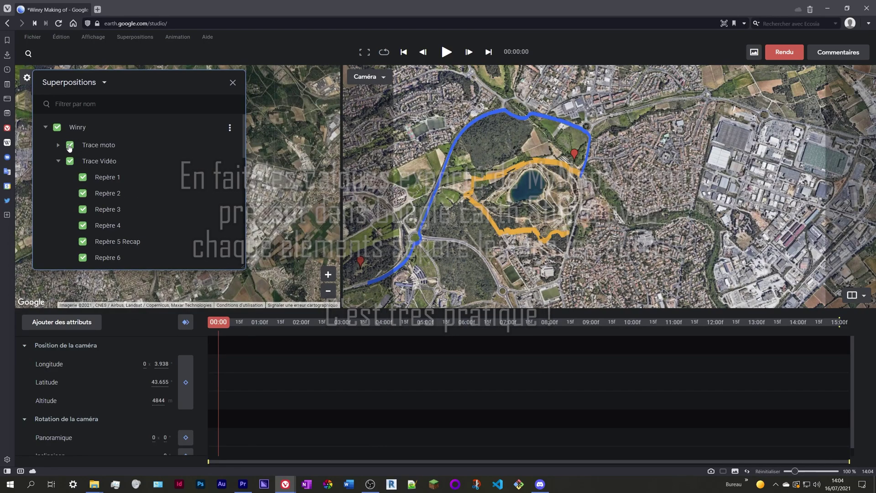
Hide the Trace moto overlay and move the camera over the blue Trace Vidéo path, to about longitude 3.883°, latitude 43.725° and altitude 2300 m
scroll(367, 157, down, 6)
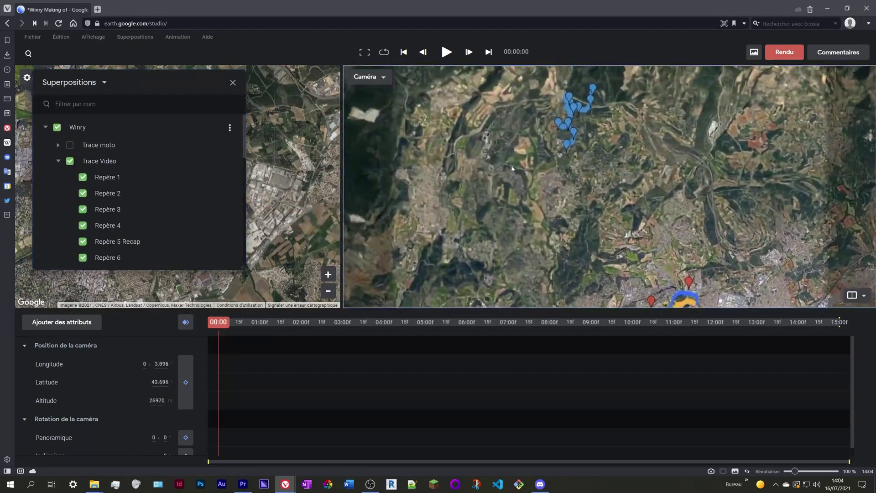
scroll(512, 168, up, 6)
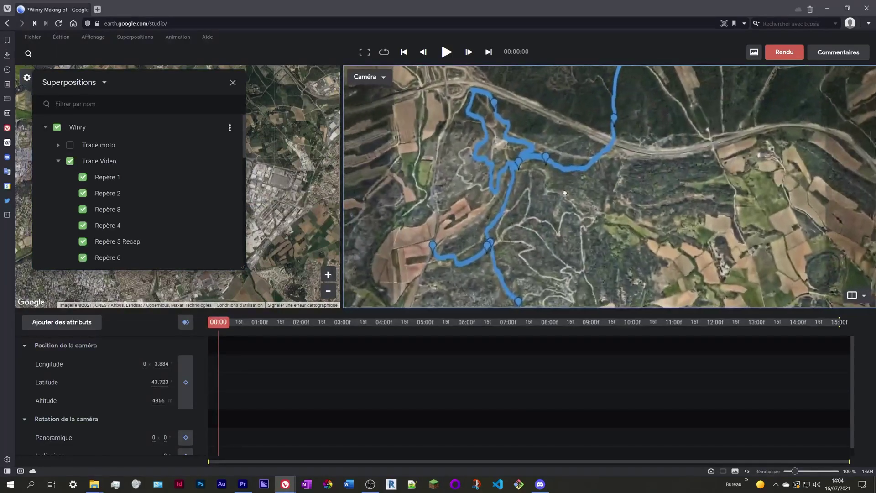
scroll(565, 192, up, 3)
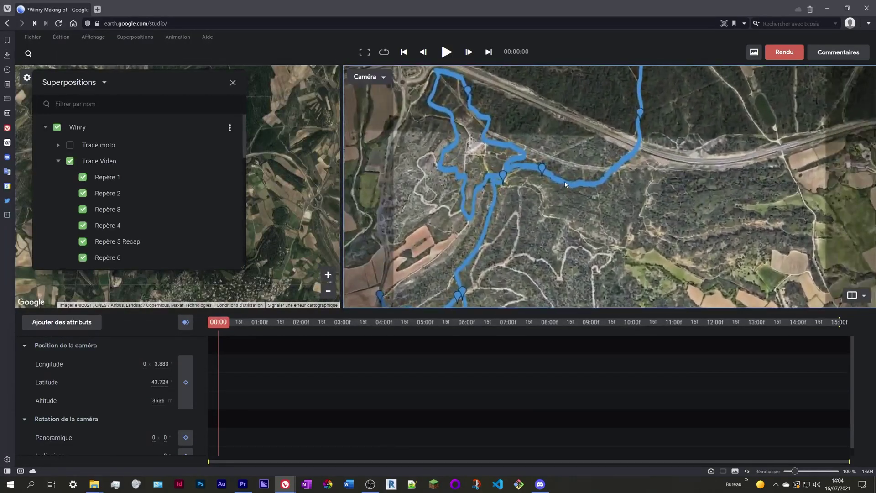
scroll(565, 184, up, 5)
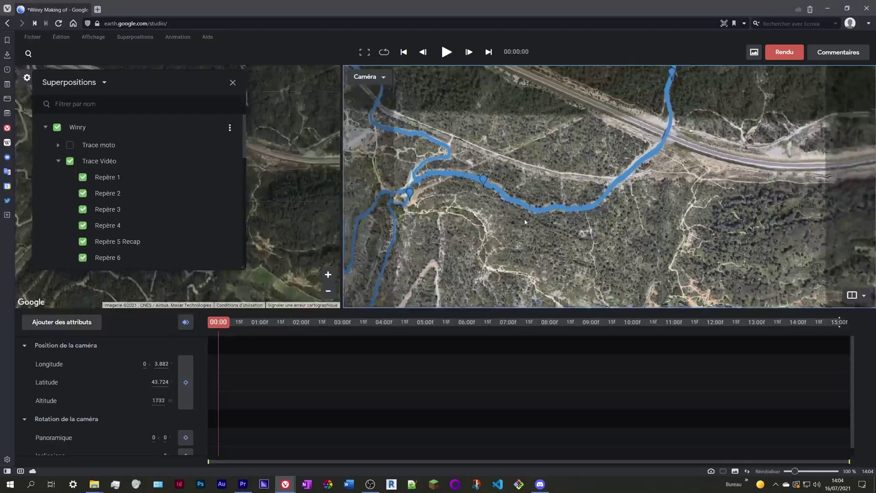
scroll(525, 222, down, 2)
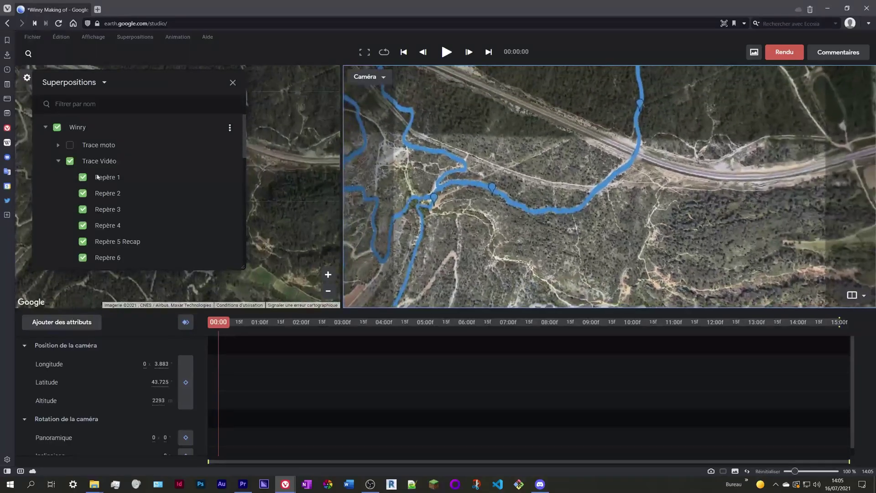
Hide the Trace Vidéo segments from Repère 2 through Fin, leaving only the Repère 1 segment shown
click(82, 193)
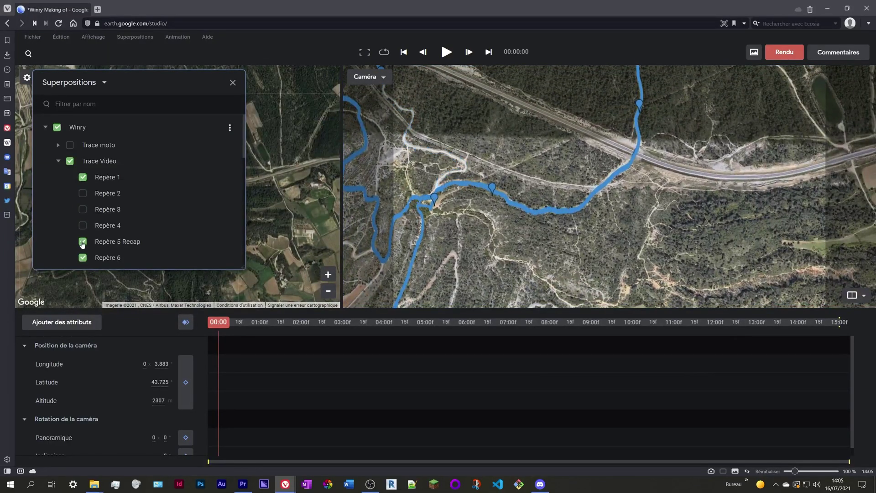
click(83, 241)
scroll(83, 215, down, 2)
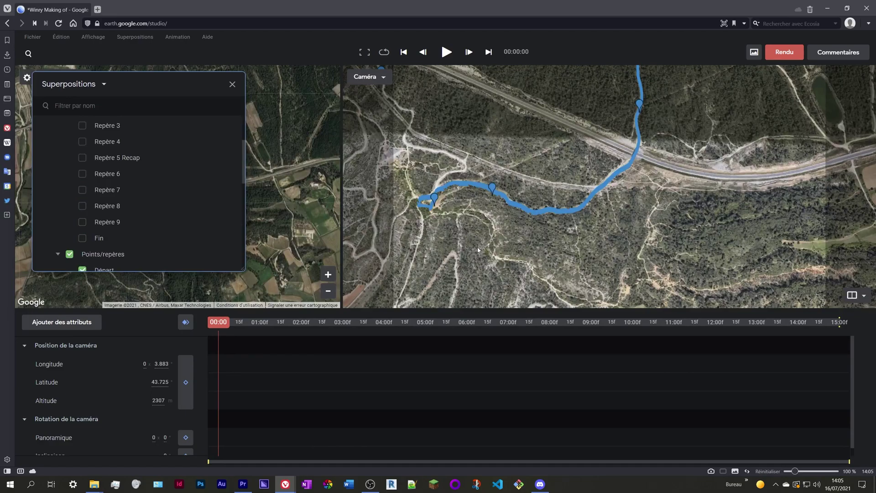
Reframe the camera on the whole Repère 1 segment, at about longitude 3.887°, latitude 43.728° and altitude 3535 m
drag(477, 250, 434, 290)
scroll(456, 274, down, 3)
drag(609, 155, 556, 207)
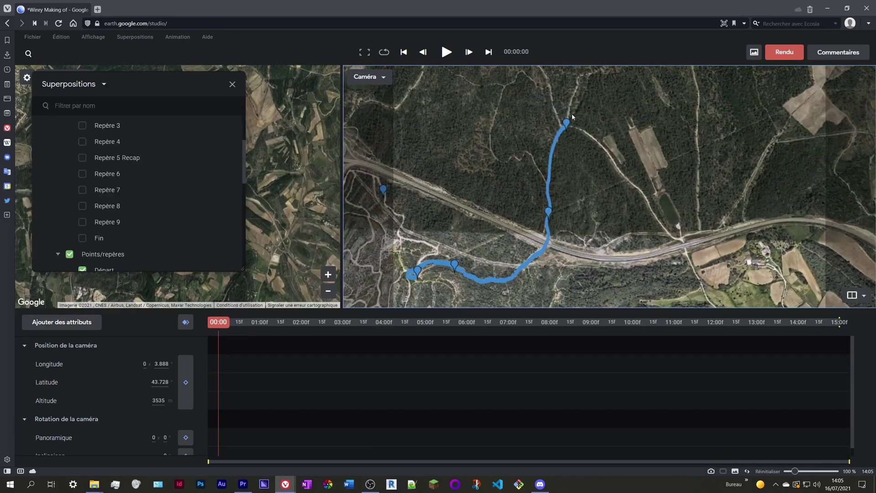
drag(450, 216, 472, 203)
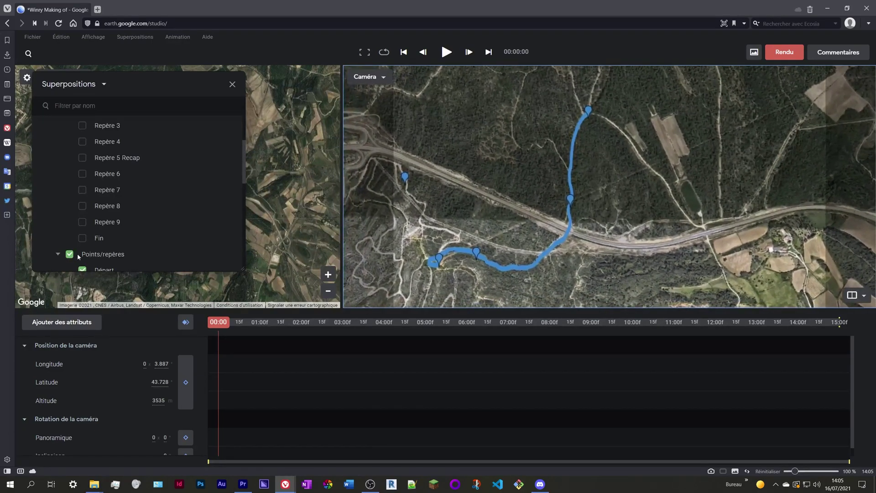
Hide the Points/repères overlay and show the Repère 2 segment in place of Repère 1
scroll(64, 248, down, 1)
click(69, 212)
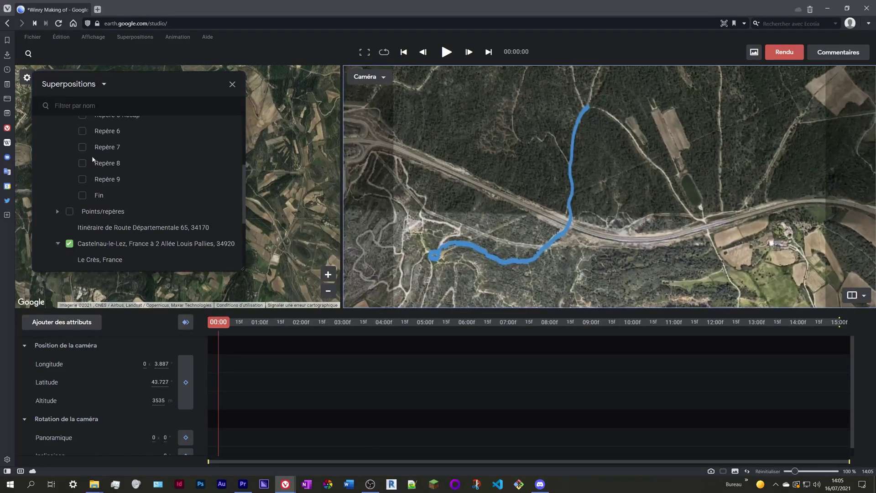
click(83, 137)
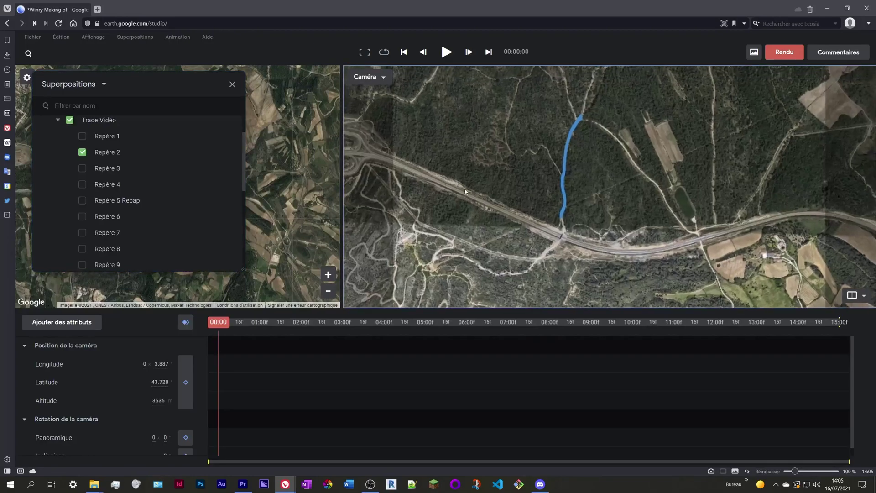
Hide the Trace Vidéo overlay and the two endpoint markers of the Castelnau-le-Lez to Le Crès itinerary, and close the overlay list
click(83, 153)
click(59, 120)
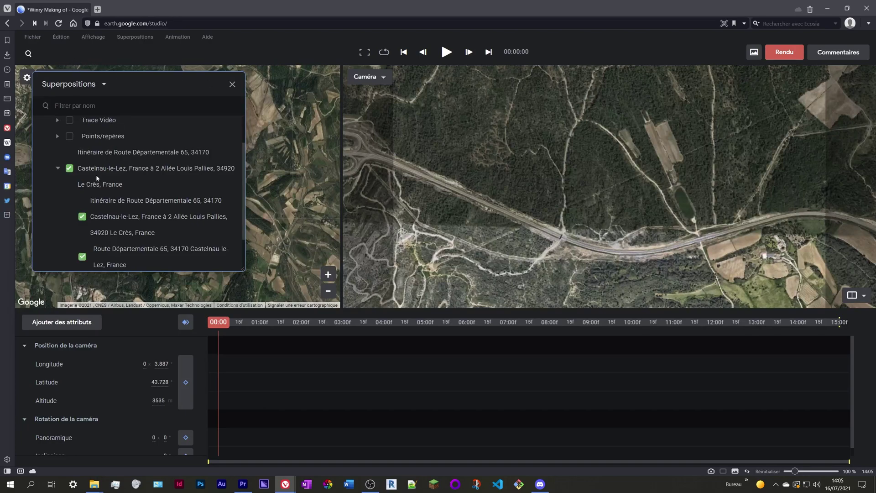
scroll(84, 183, down, 1)
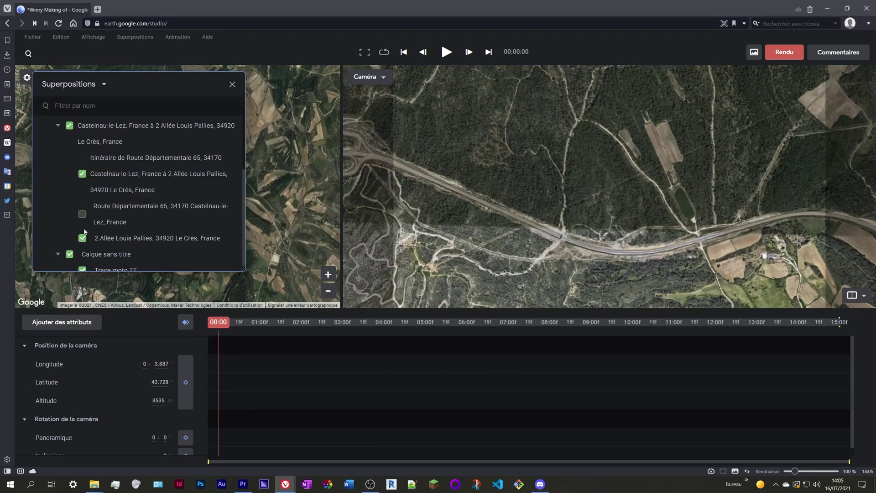
click(57, 125)
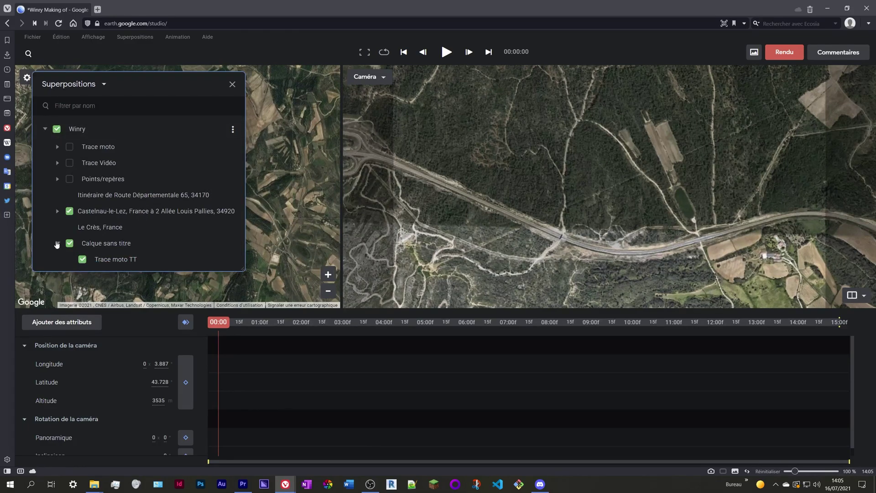
click(233, 85)
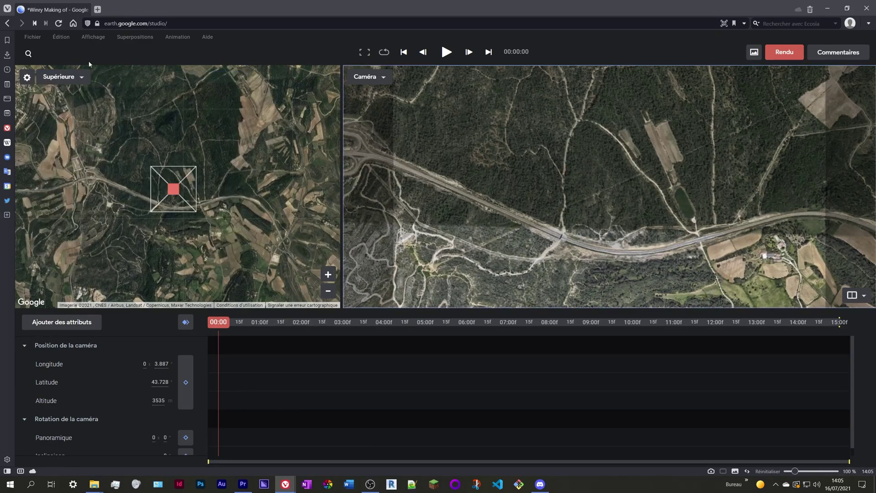
Search for Lac du Crès and frame the lake with its traces, at about longitude 3.932°, latitude 43.653° and altitude 2953 m
click(28, 54)
text(lac du)
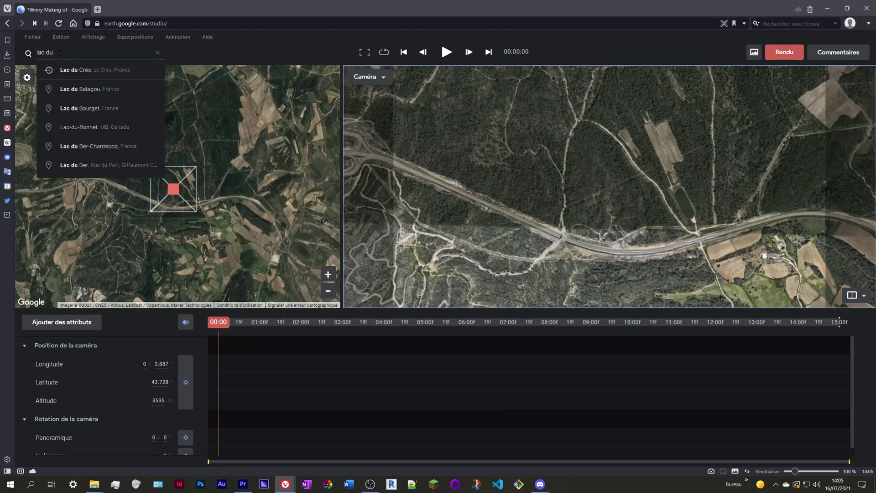
click(79, 71)
scroll(550, 170, down, 8)
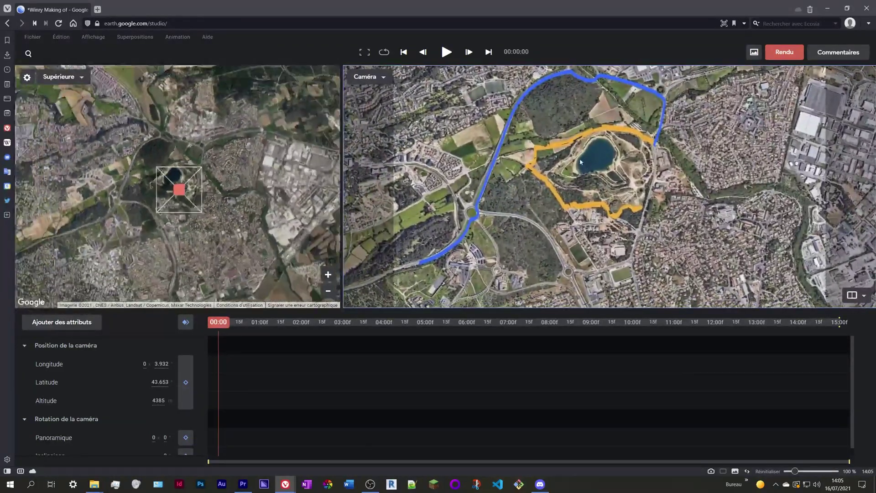
scroll(552, 181, up, 5)
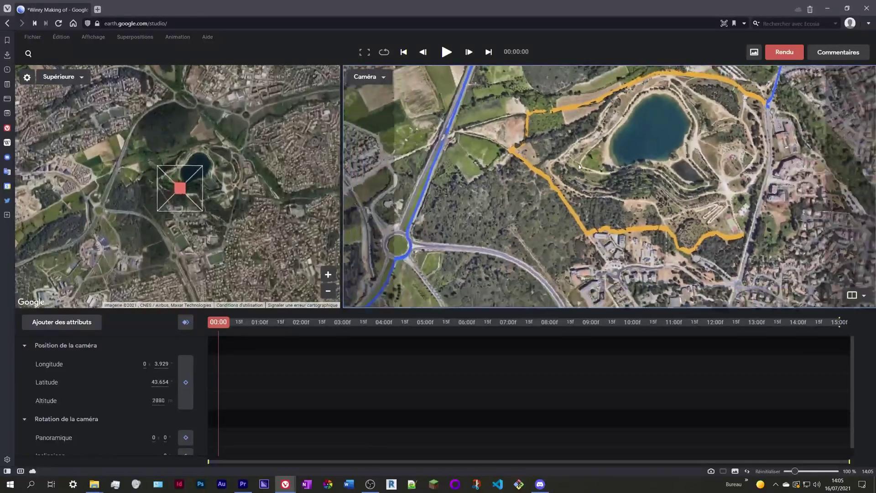
drag(579, 167, 618, 146)
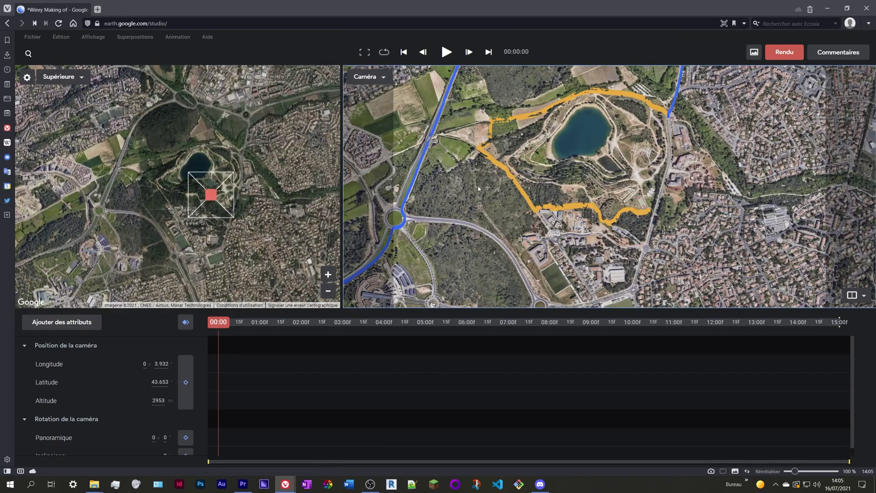
Try the camera target attribute (Cible de la caméra) by moving the view around the target beside the lake, and remove it
click(62, 322)
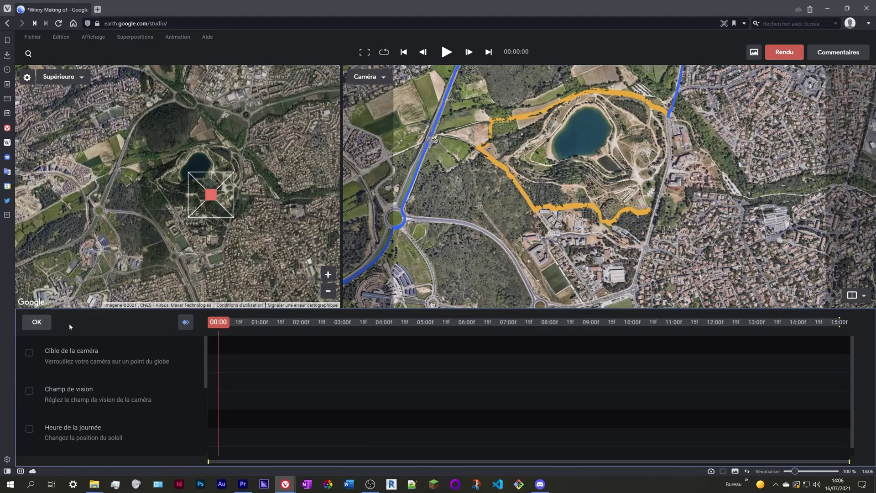
click(29, 356)
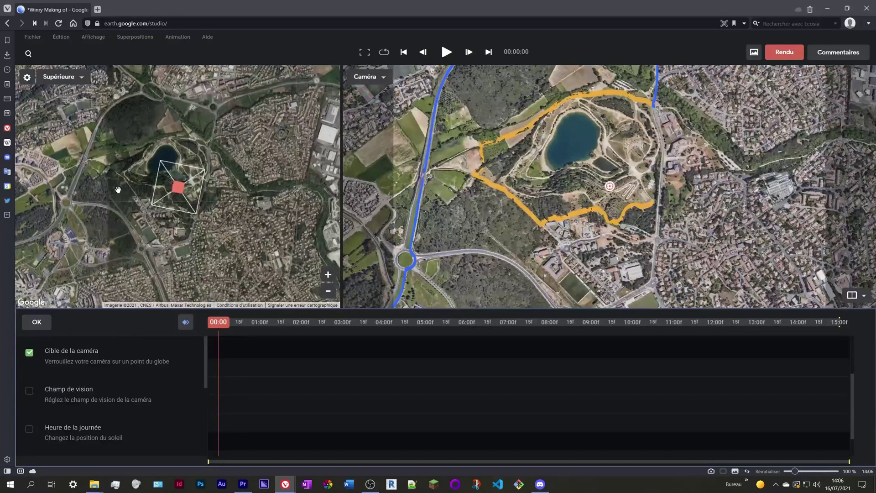
drag(609, 187, 596, 218)
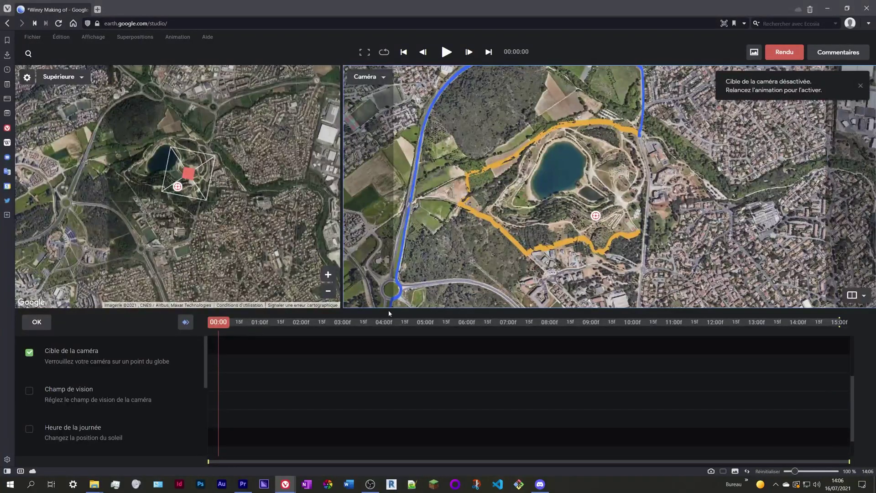
scroll(78, 373, down, 1)
scroll(55, 365, up, 1)
click(29, 352)
Try the field of view attribute (Champ de vision) by narrowing it to 18.84°, and remove it again
scroll(35, 365, down, 1)
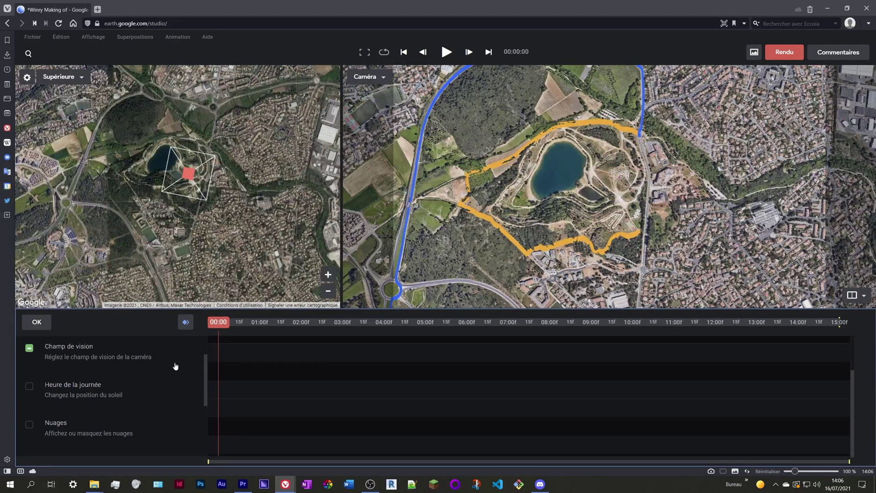
scroll(83, 379, up, 1)
click(39, 325)
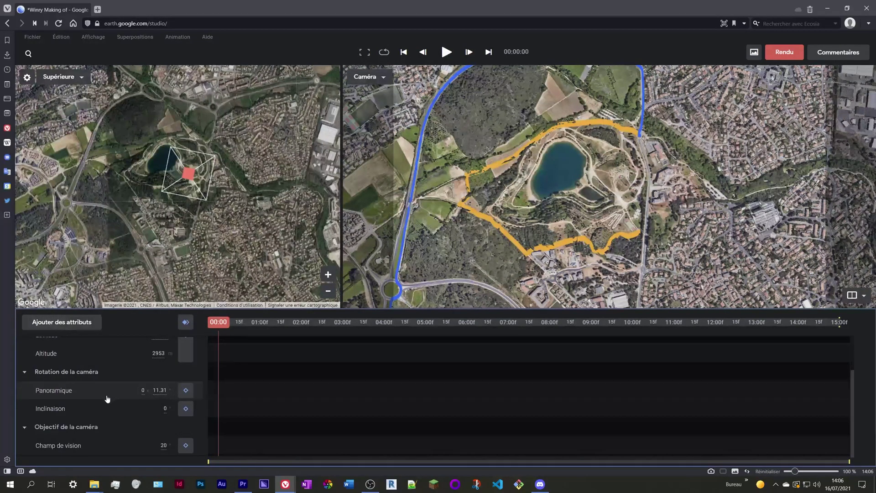
drag(162, 445, 137, 449)
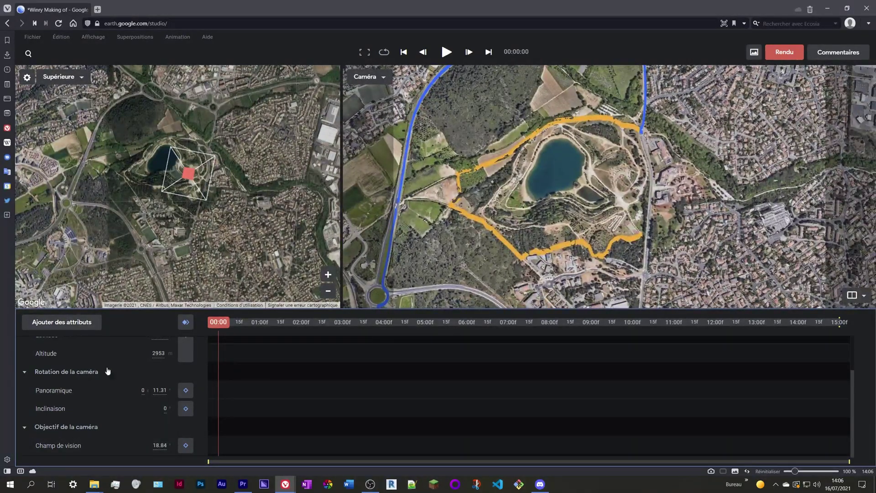
click(62, 322)
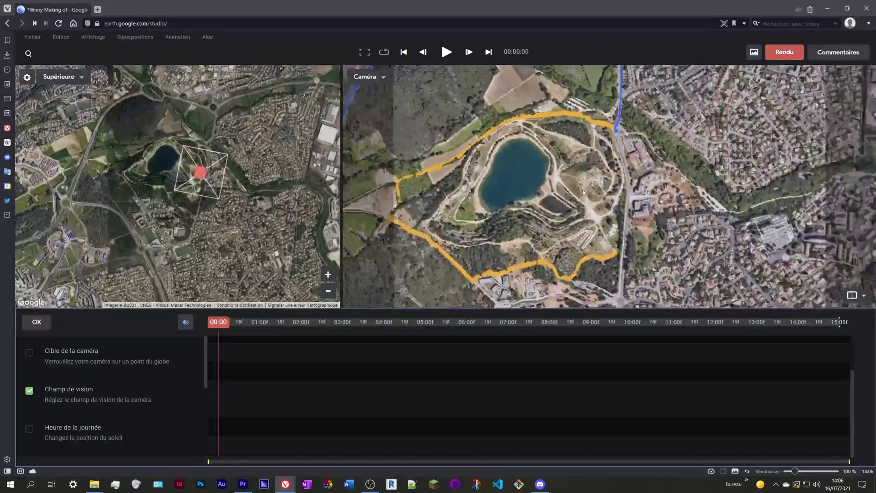
click(90, 406)
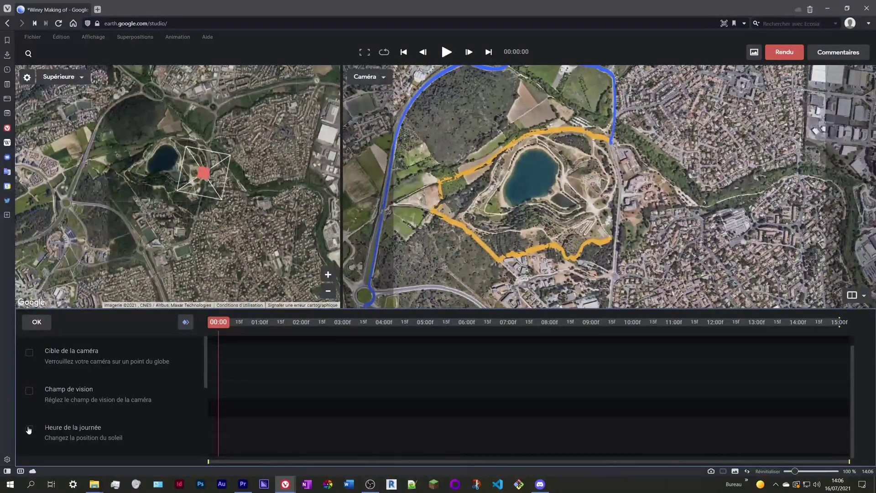
Try the time of day attribute (Heure de la journée) by moving the 16/7/2021 time further into the afternoon, and remove it
scroll(26, 403, down, 1)
click(29, 386)
click(35, 323)
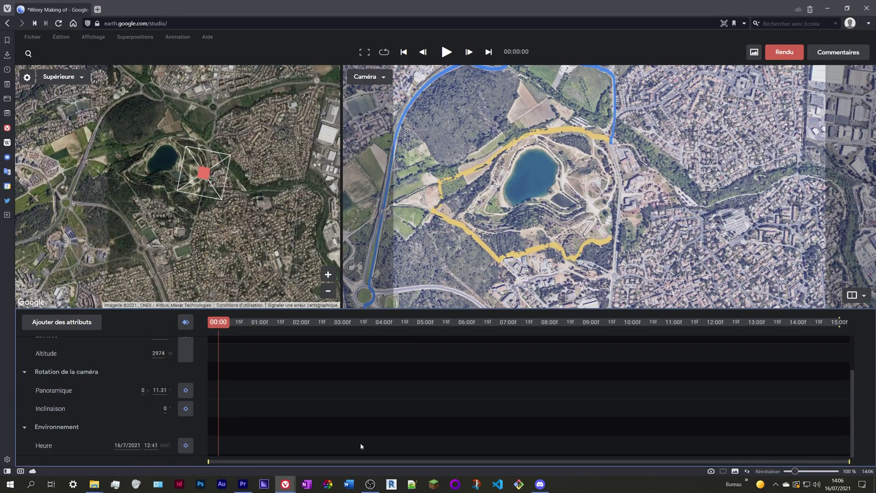
drag(151, 445, 525, 428)
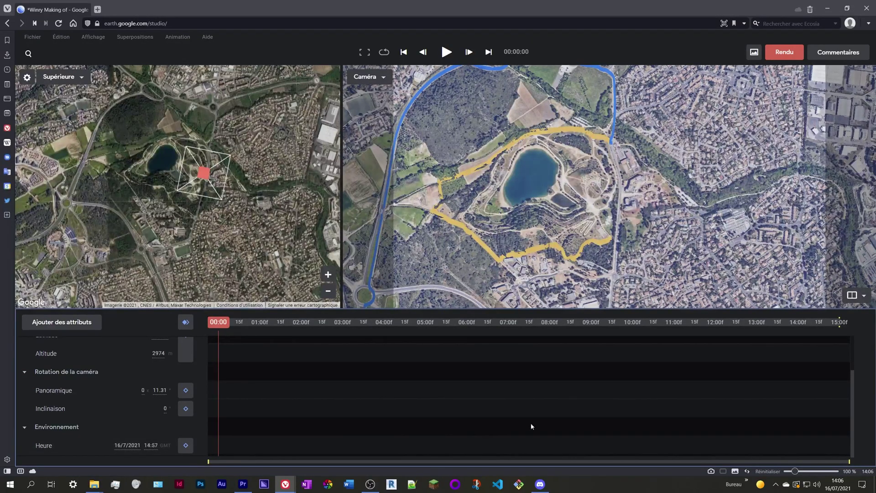
click(49, 324)
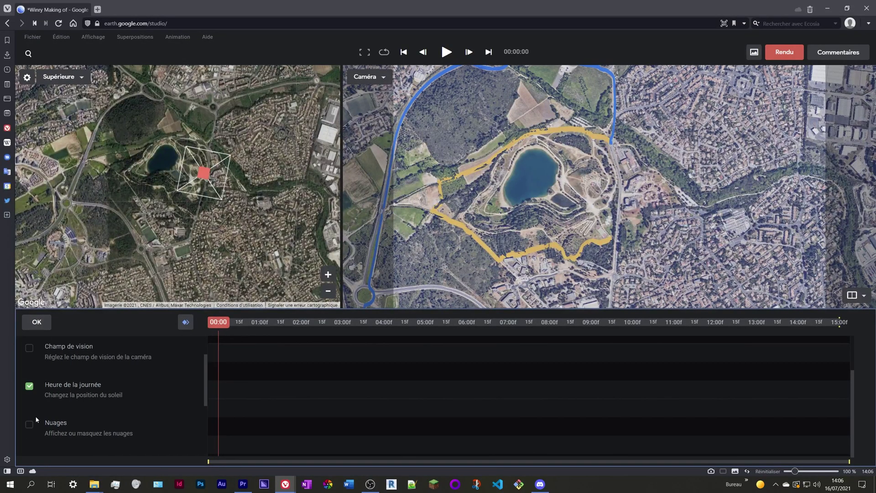
click(30, 386)
Add the Nuages attribute and compare Masquer with Afficher on the whole globe from an altitude of about 22679 km
click(28, 426)
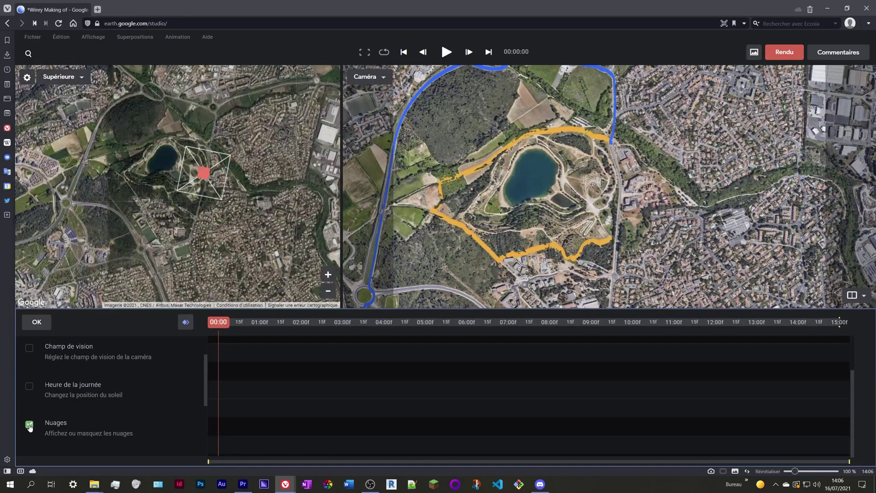
click(38, 326)
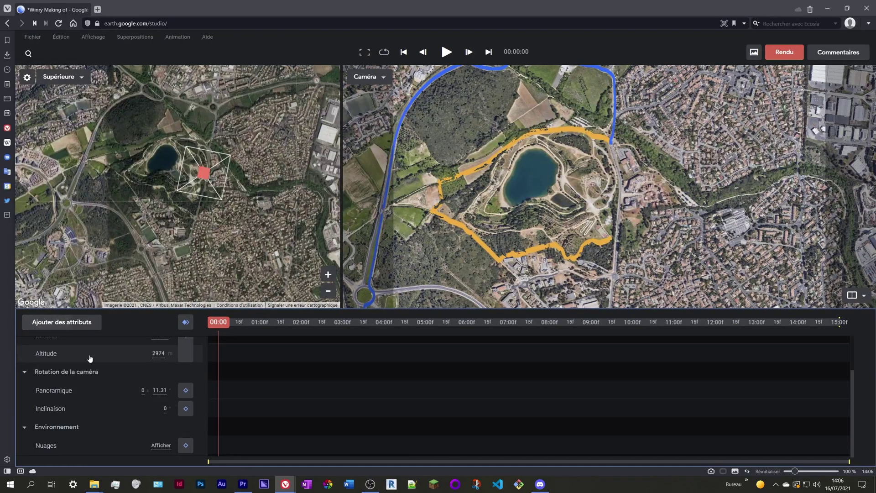
click(160, 446)
scroll(504, 248, down, 15)
scroll(504, 247, down, 15)
drag(505, 247, 671, 191)
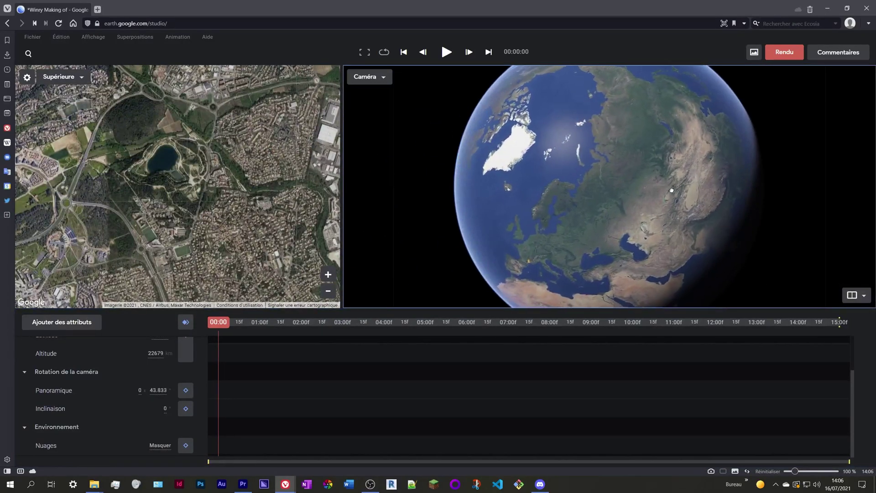
click(157, 446)
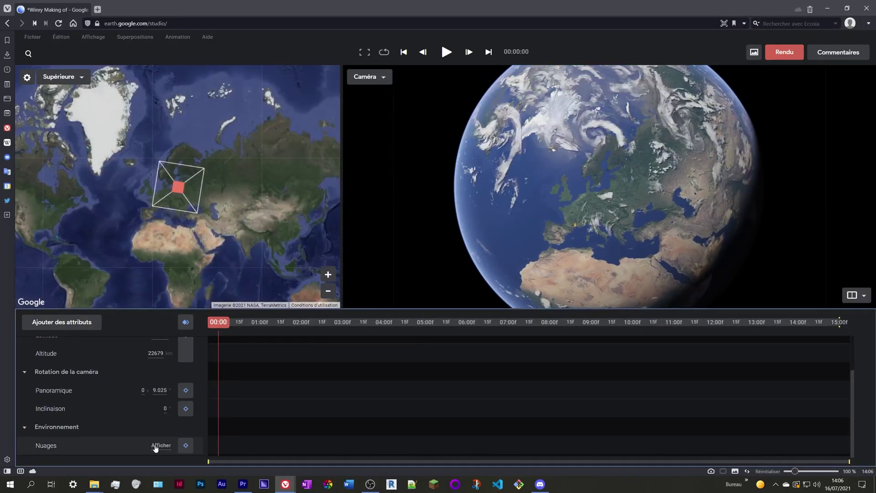
Bring the camera back over the Le Crès traces at about 22799 m altitude and remove the Nuages attribute
drag(509, 269, 633, 190)
scroll(632, 188, up, 5)
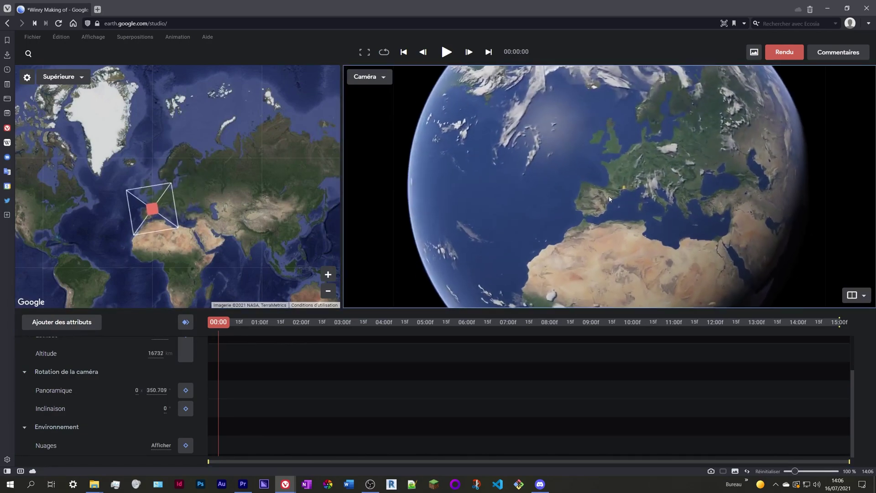
scroll(630, 186, up, 2)
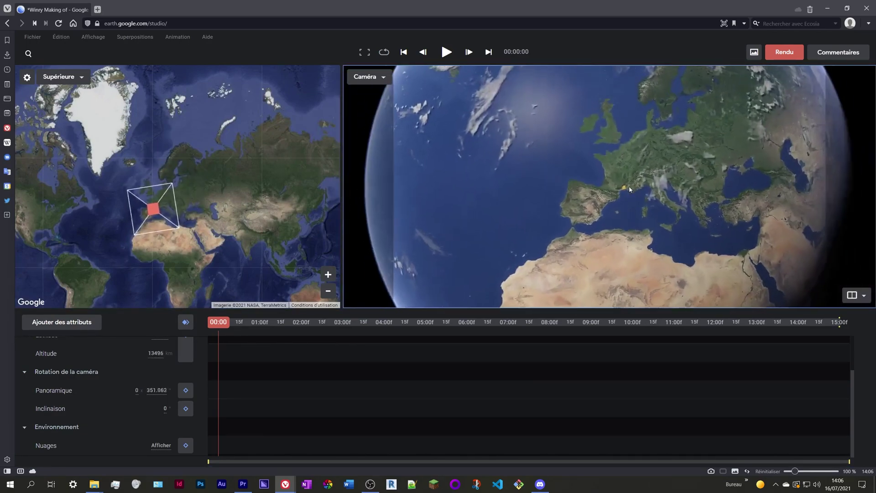
scroll(629, 187, up, 3)
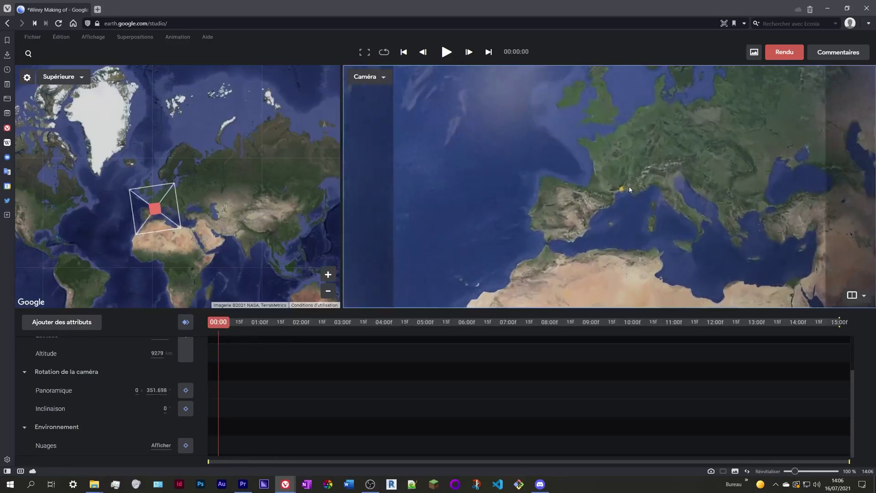
scroll(629, 186, up, 10)
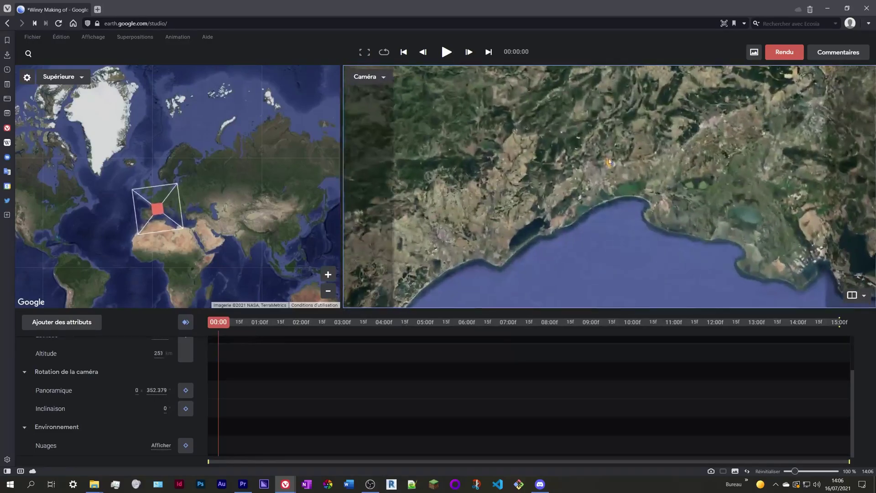
click(64, 322)
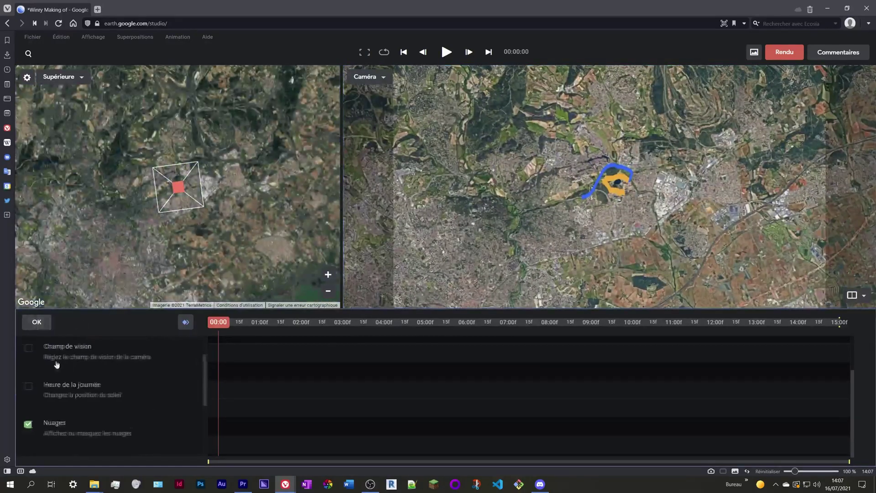
click(37, 322)
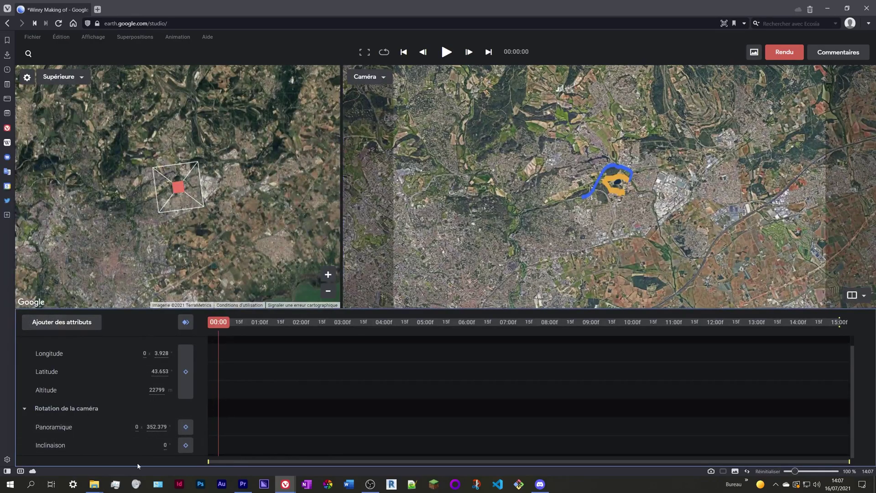
Reframe the camera on the lake traces at about longitude 3.94°, latitude 43.654° and altitude 7151 m, and collapse the camera position attributes
scroll(554, 187, down, 15)
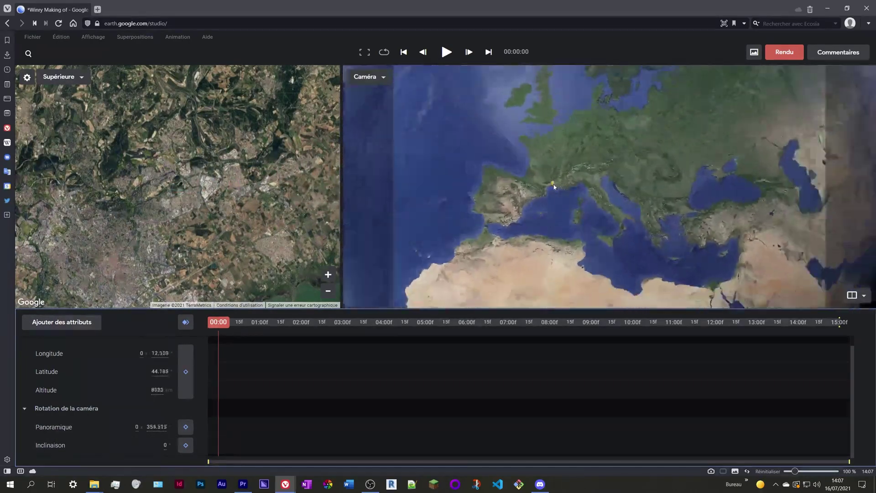
scroll(554, 187, up, 15)
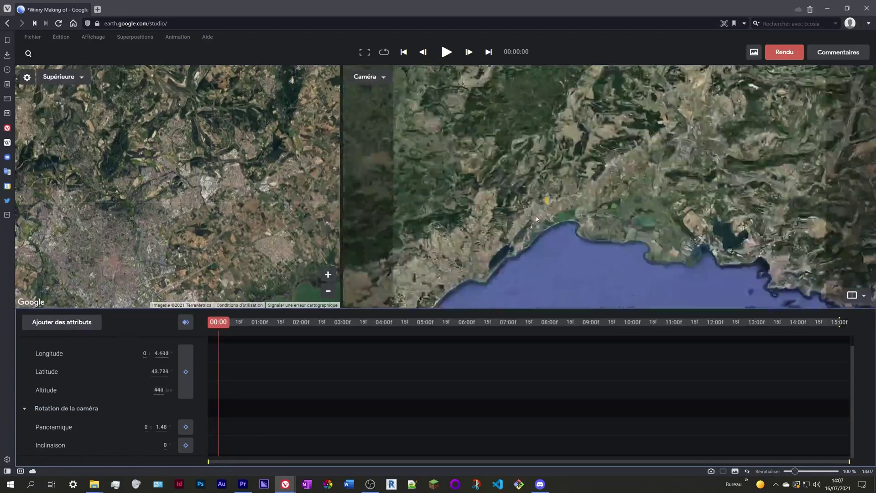
scroll(581, 172, up, 5)
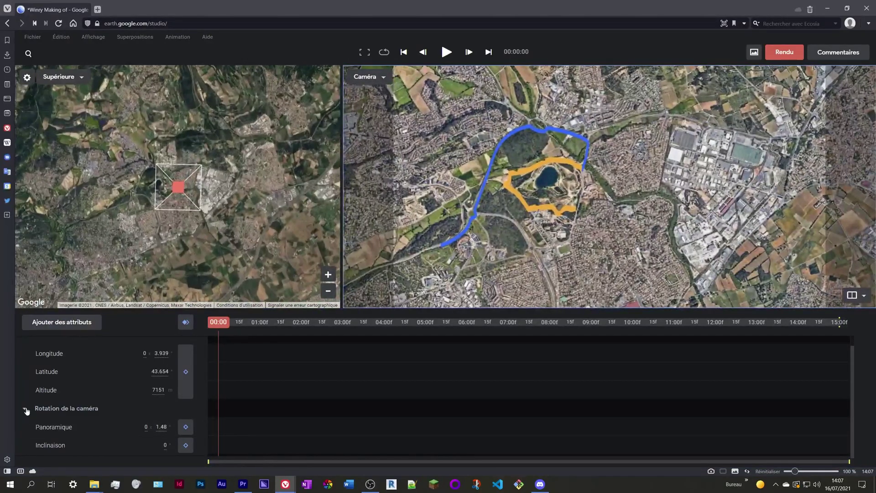
scroll(26, 412, up, 1)
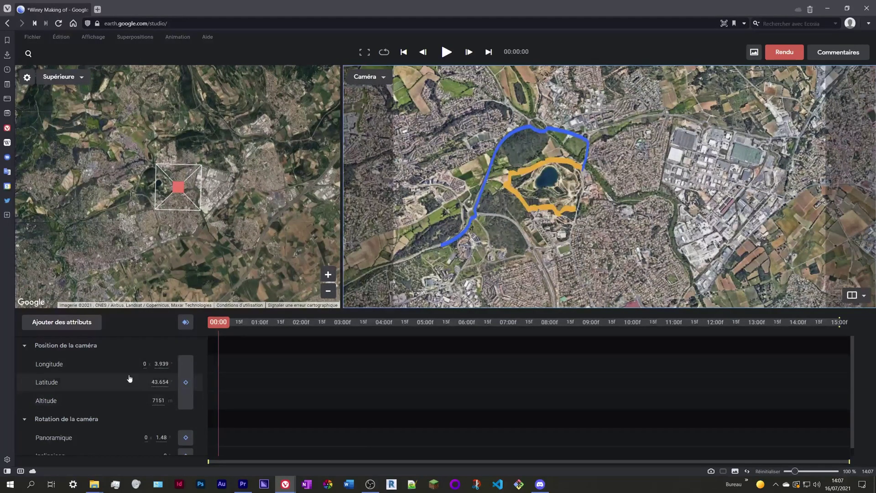
drag(542, 180, 495, 194)
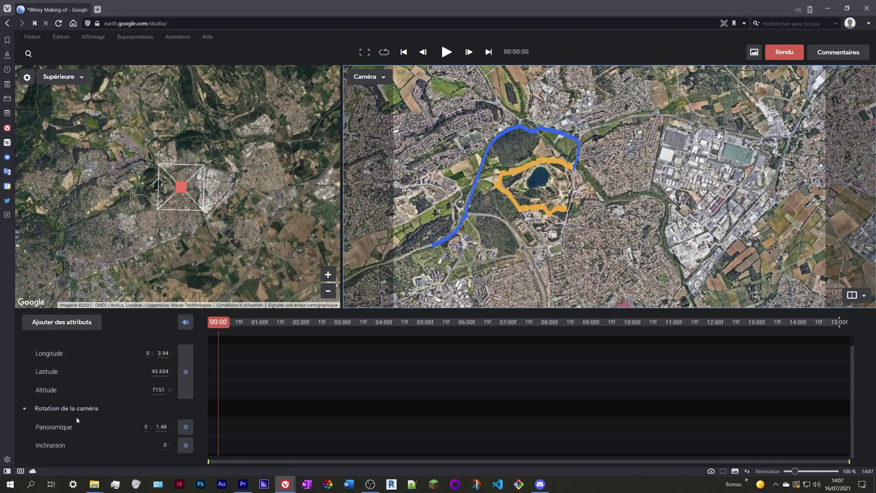
click(24, 345)
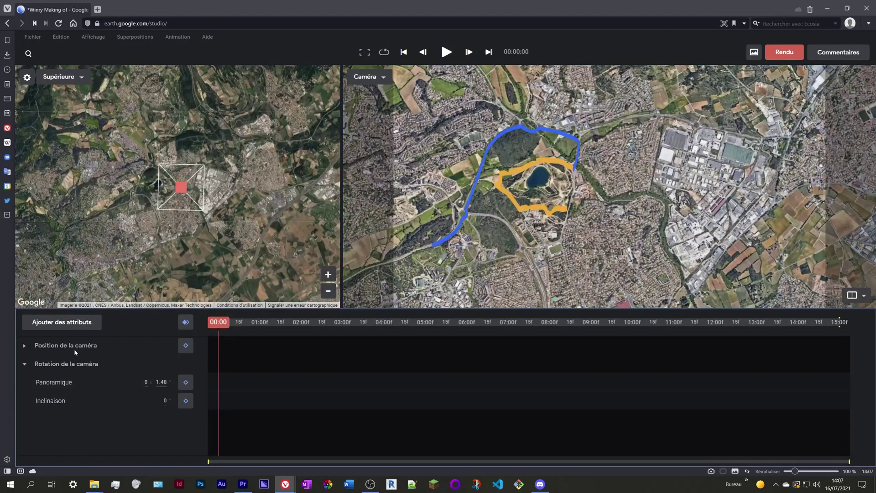
Tilt the camera to about 39°, pull back until the traces and coastline are framed, and keyframe all attributes at 00:00
drag(505, 194, 572, 197)
middle_drag(581, 213, 581, 260)
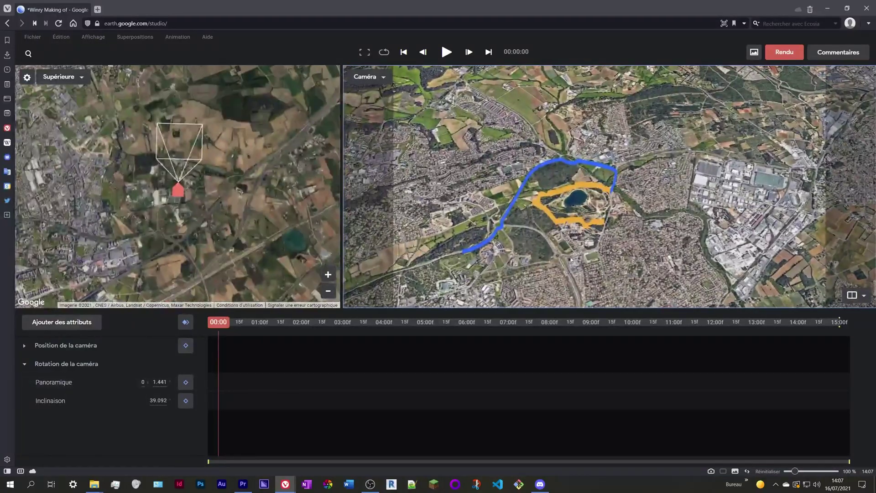
scroll(598, 209, down, 10)
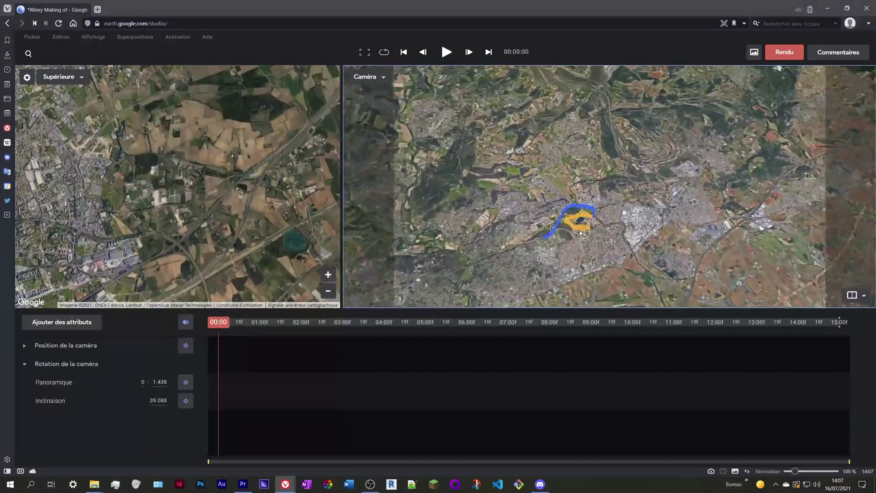
scroll(567, 224, down, 8)
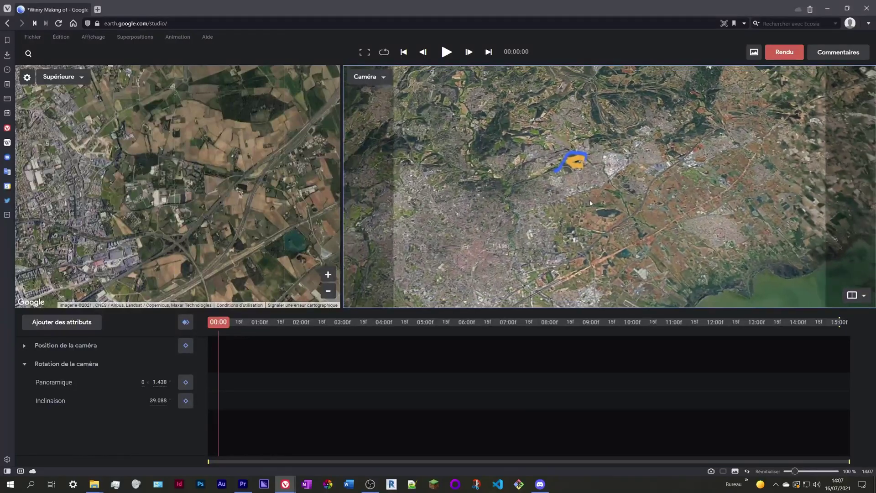
scroll(581, 216, down, 5)
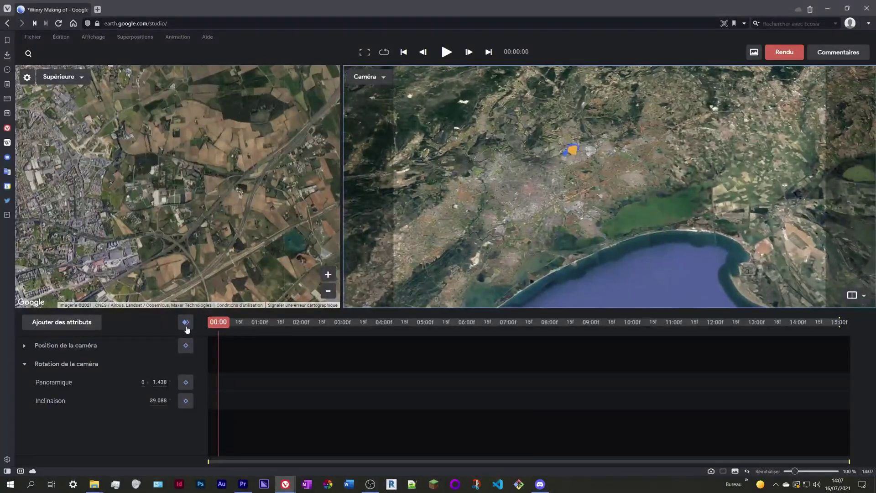
click(186, 323)
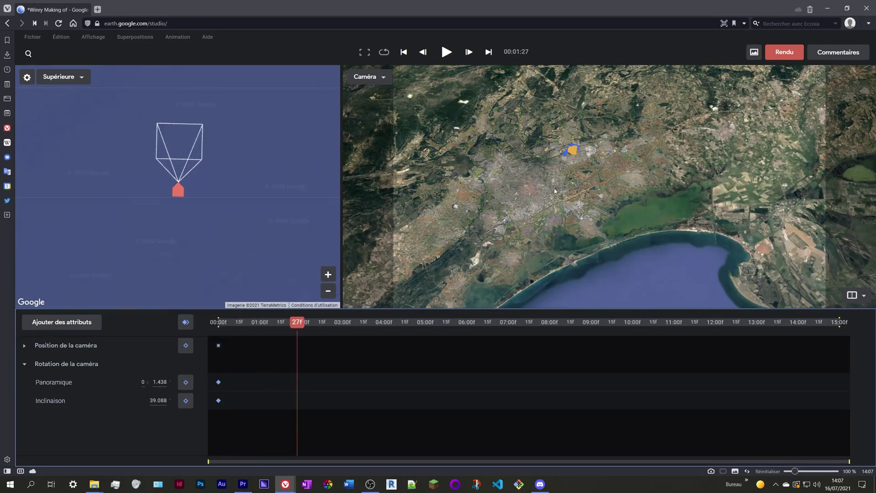
At 00:01:27, bring the camera close to the blue trace with about 44.9° pan and 69.5° tilt, and keyframe it
scroll(554, 194, up, 10)
scroll(566, 178, up, 10)
scroll(557, 183, up, 2)
middle_drag(569, 188, 637, 149)
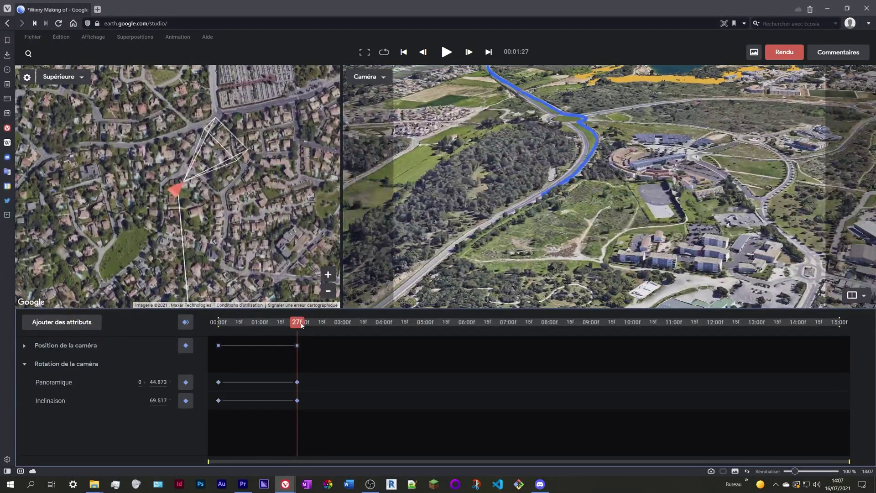
drag(550, 139, 461, 285)
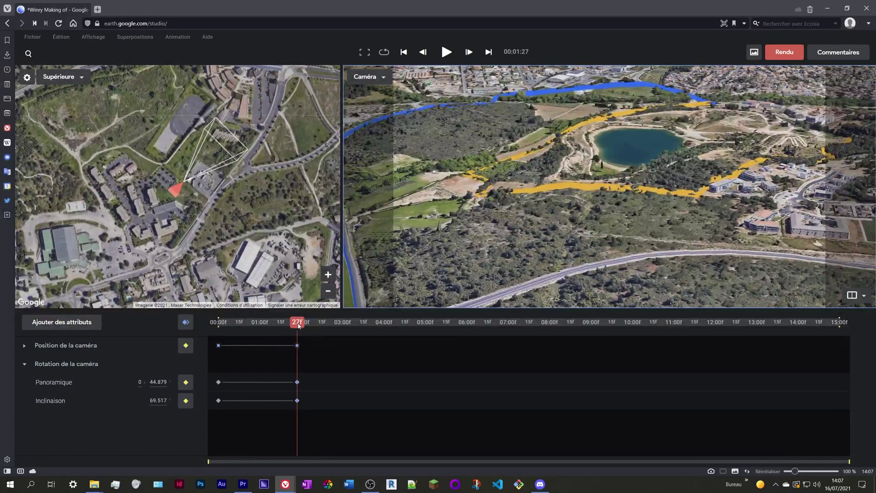
At 00:03:17, frame the lake and both traces with about 105.8° pan and 75.4° tilt, and keyframe the camera
drag(299, 326, 347, 323)
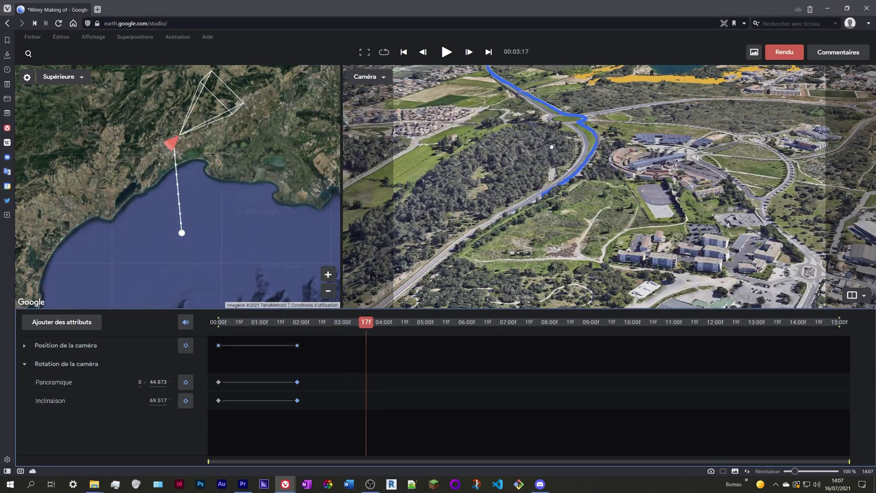
drag(552, 145, 573, 214)
middle_drag(577, 206, 648, 203)
drag(551, 156, 607, 172)
click(185, 322)
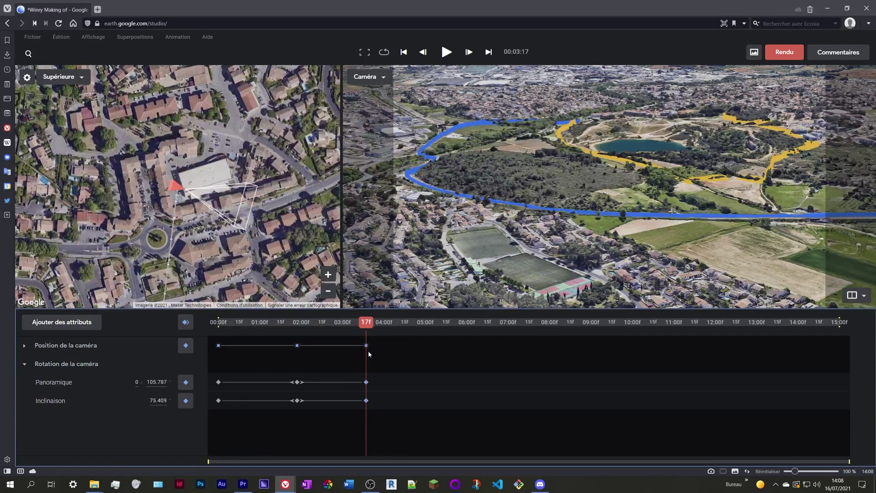
Try shifting the camera at 00:03:17 without recording a keyframe, and discard the shift by moving the playhead one frame
drag(520, 190, 658, 215)
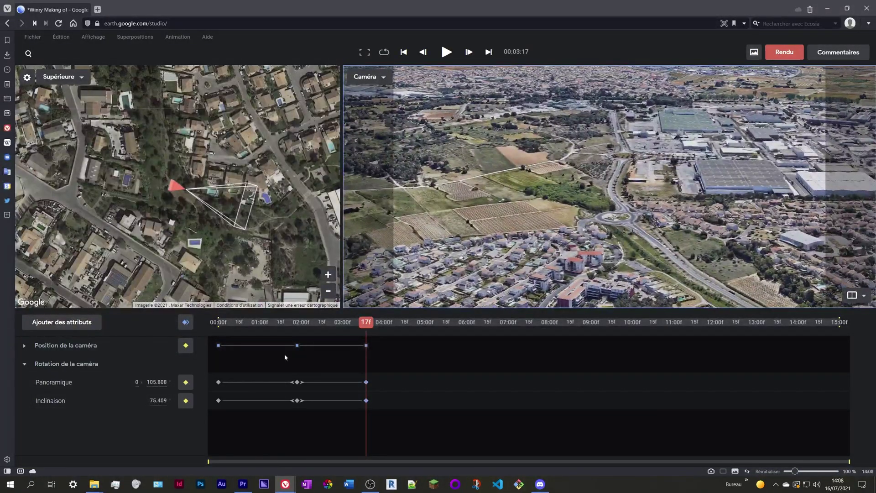
drag(548, 230, 416, 297)
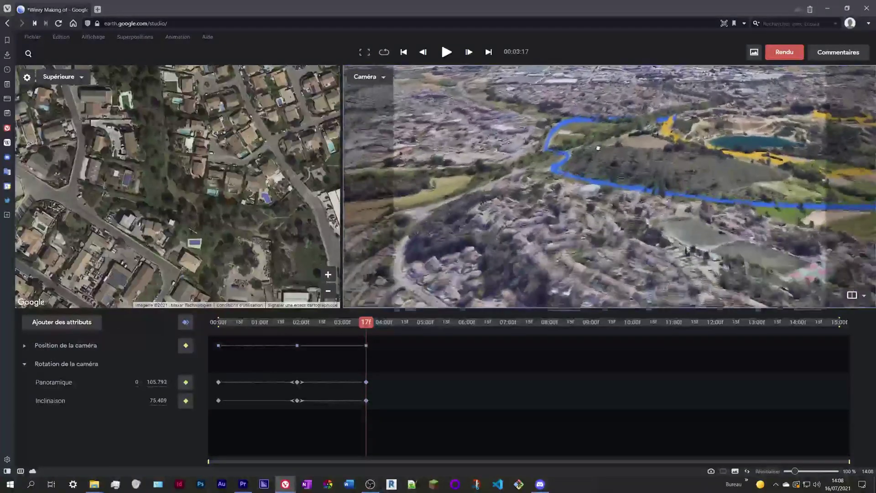
click(368, 323)
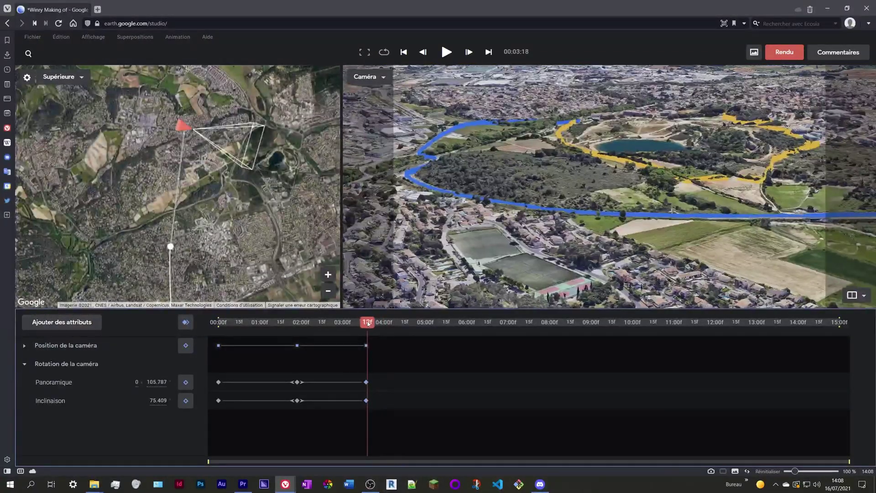
Keyframe further camera views along the route up to 00:11:28 and play the animation from the start
drag(455, 301, 392, 292)
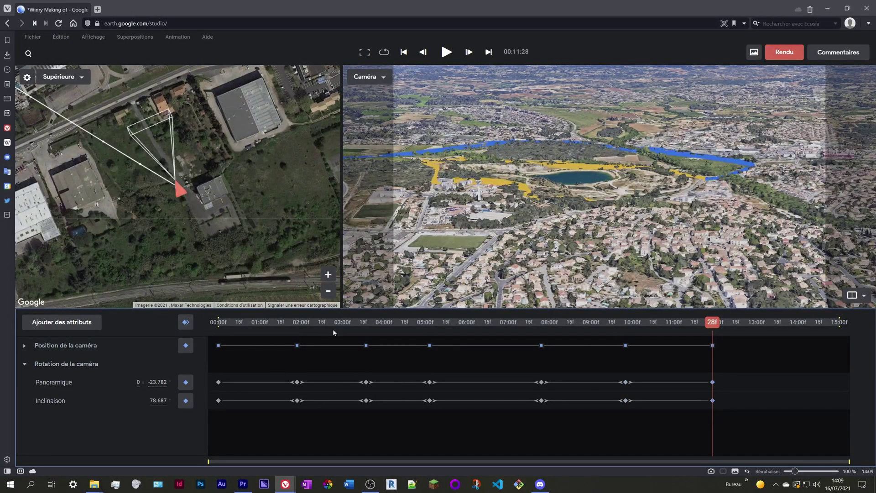
click(402, 54)
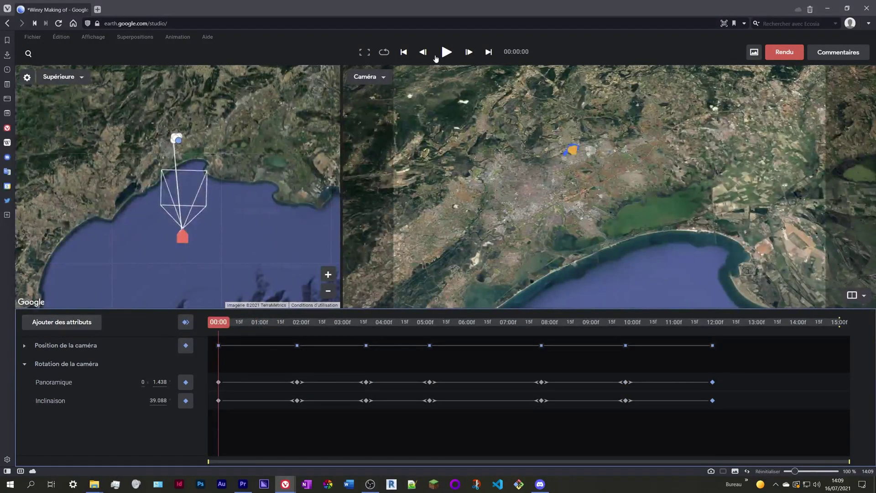
click(446, 53)
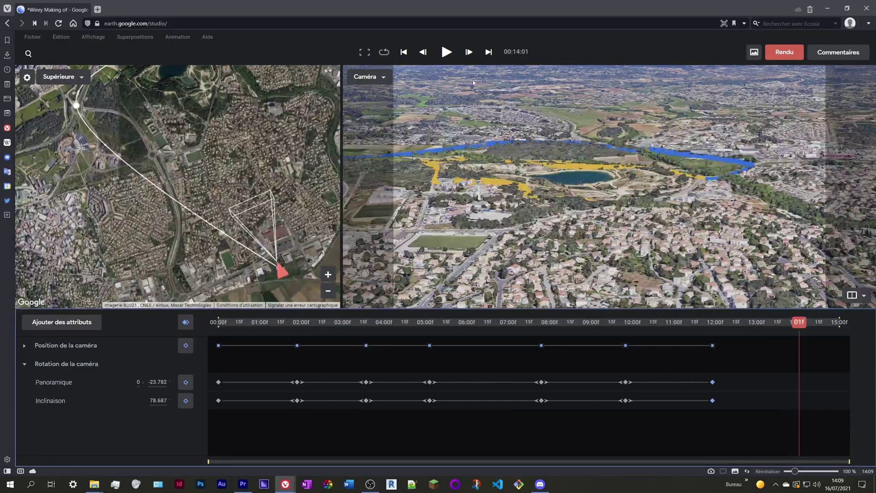
Shorten the animation range to end at the last keyframe, 00:11:28, and scrub through the early route to 00:02:02
drag(799, 327, 712, 330)
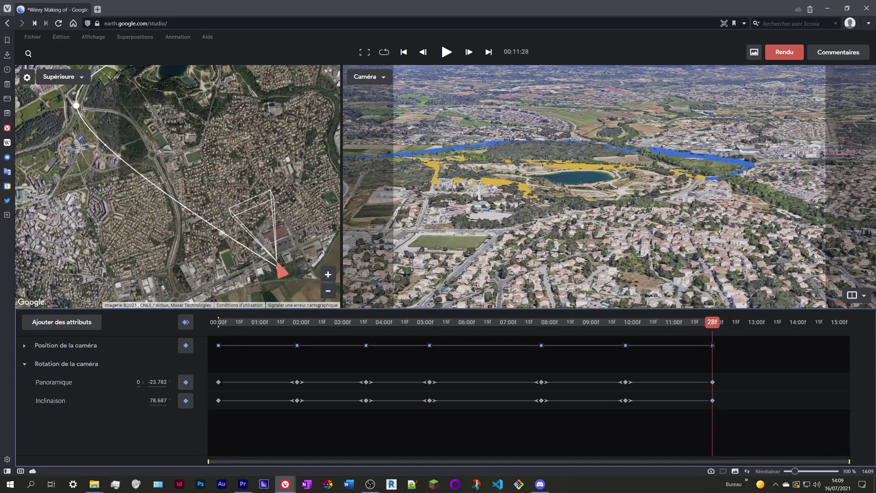
click(677, 325)
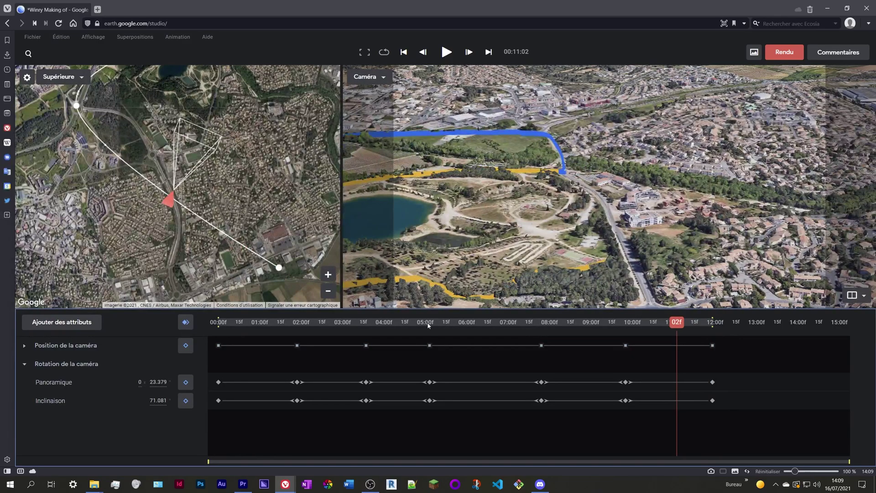
drag(234, 329, 303, 325)
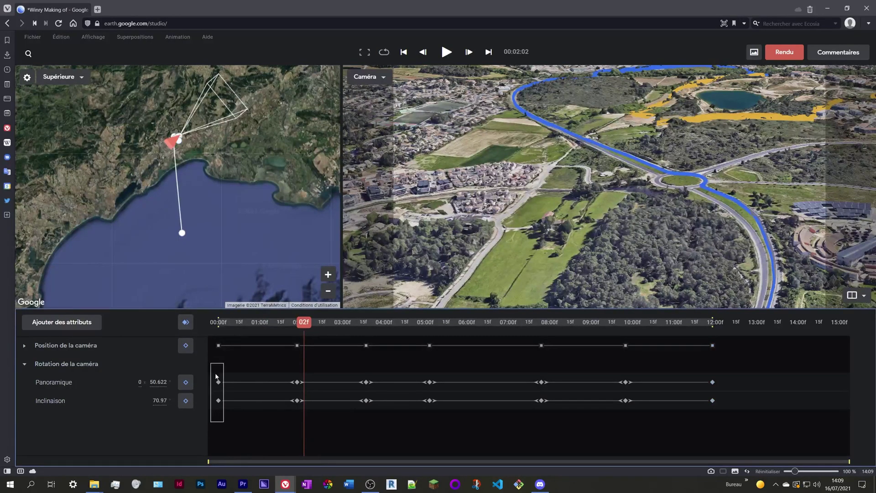
Apply Lissage à l'approche to the last camera keyframes and Lissage à l'éloignement to the first ones
click(177, 37)
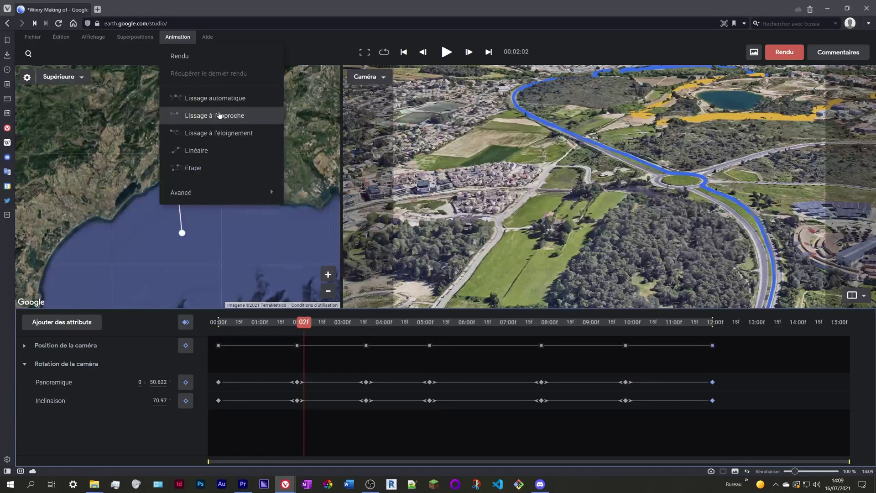
click(219, 116)
click(177, 37)
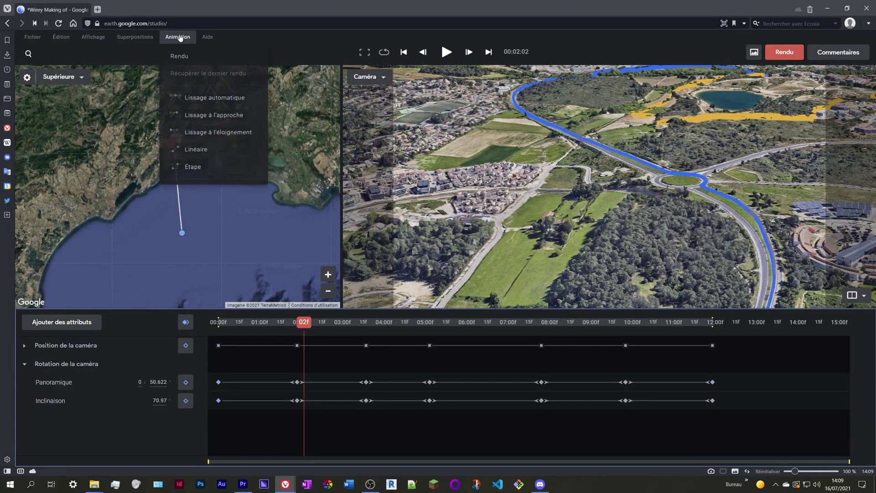
click(219, 131)
Play the animation from 00:00 to check the smoothing at its start and end
click(218, 321)
key(space)
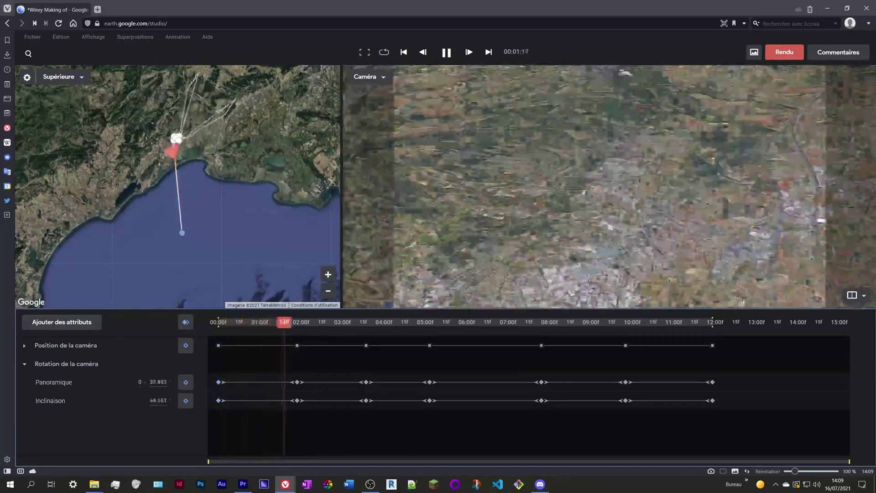
click(697, 322)
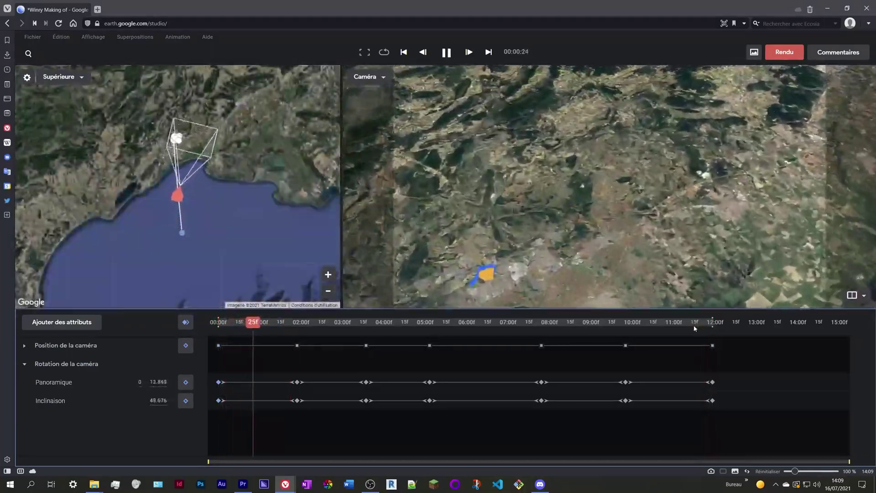
Pause playback and, at 00:01:06 on the timeline, set the camera tilt to 45.995 and the pan to 8.302
drag(694, 325, 669, 327)
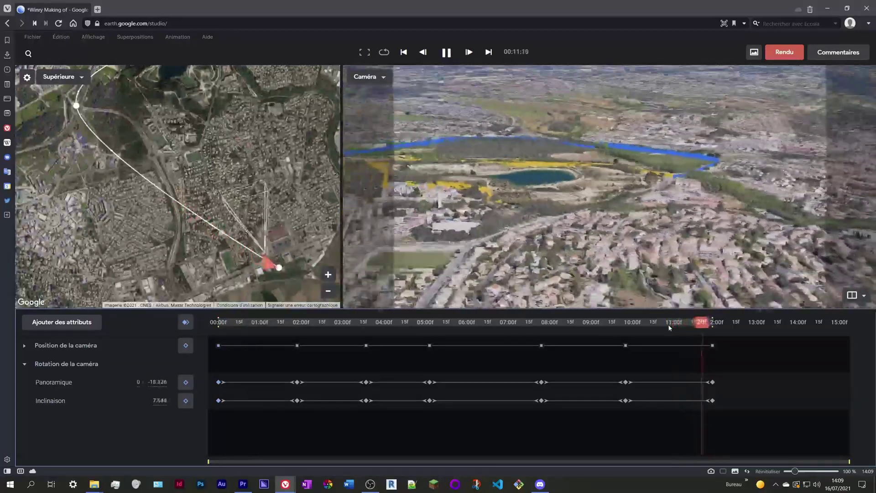
key(space)
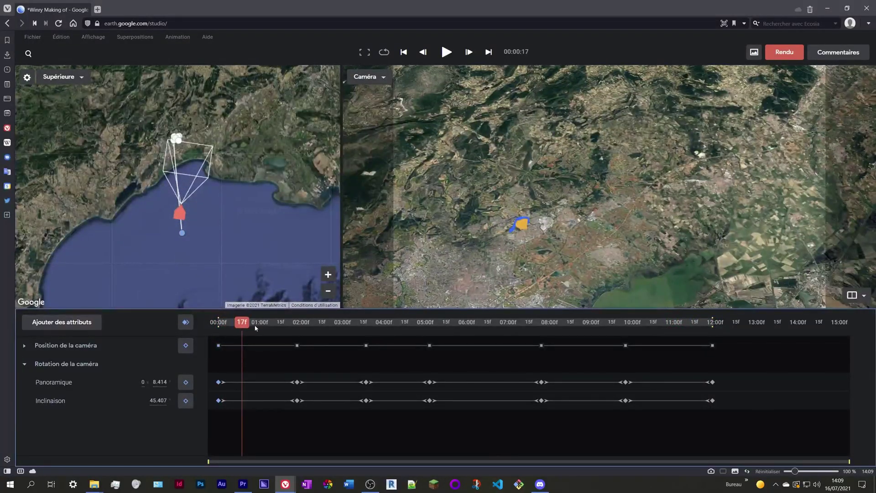
drag(243, 326, 266, 324)
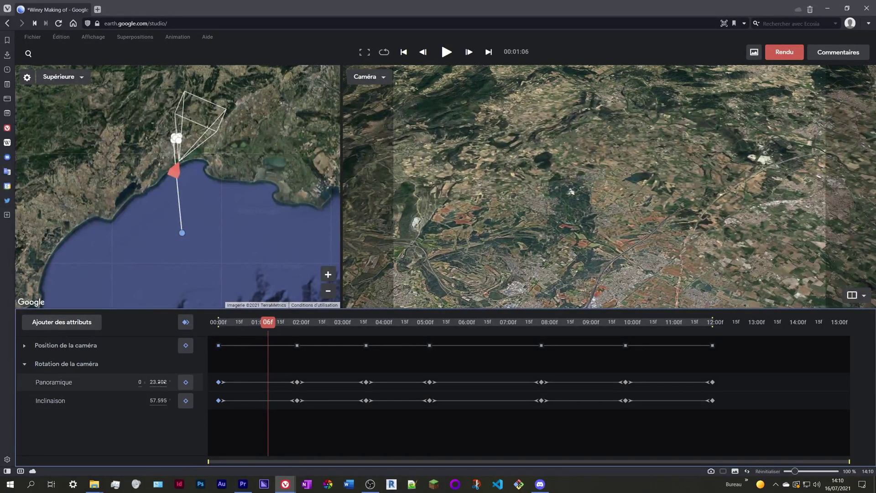
drag(157, 401, 102, 393)
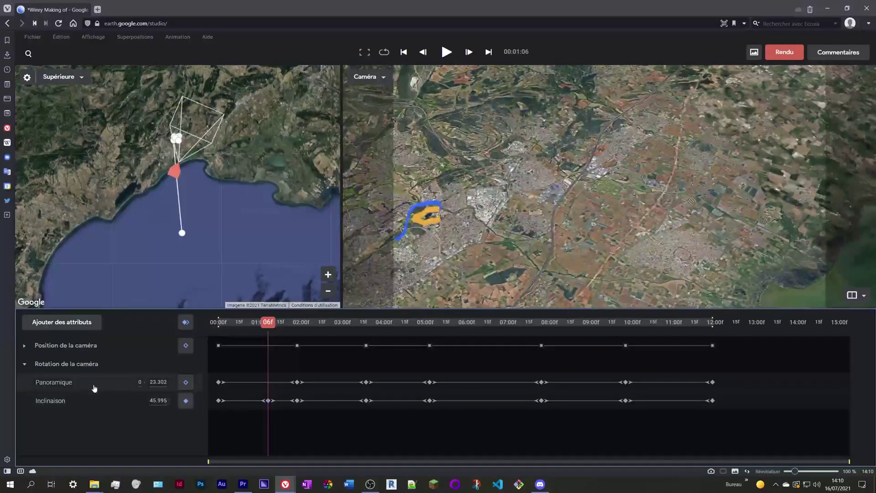
drag(158, 382, 83, 386)
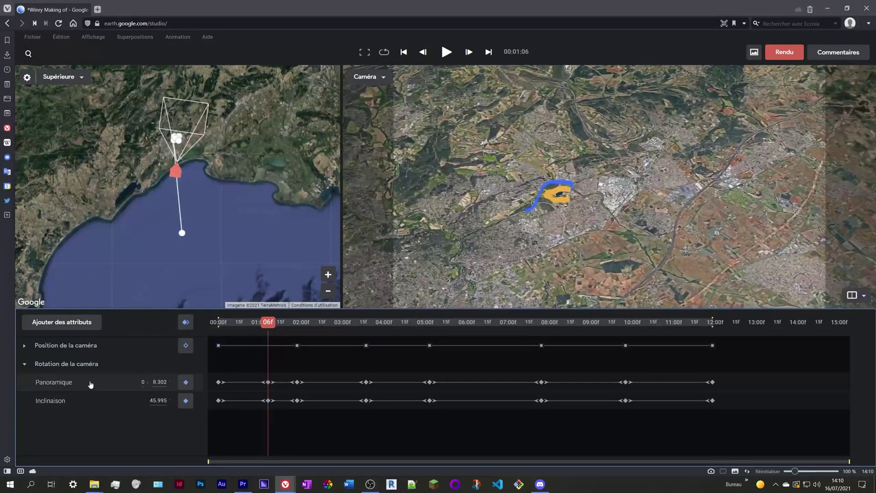
Keyframe a pan of 18.845 and a tilt of 54.489 at 00:01:19, and a pan of 98.809 at 00:02:23
drag(269, 327, 287, 326)
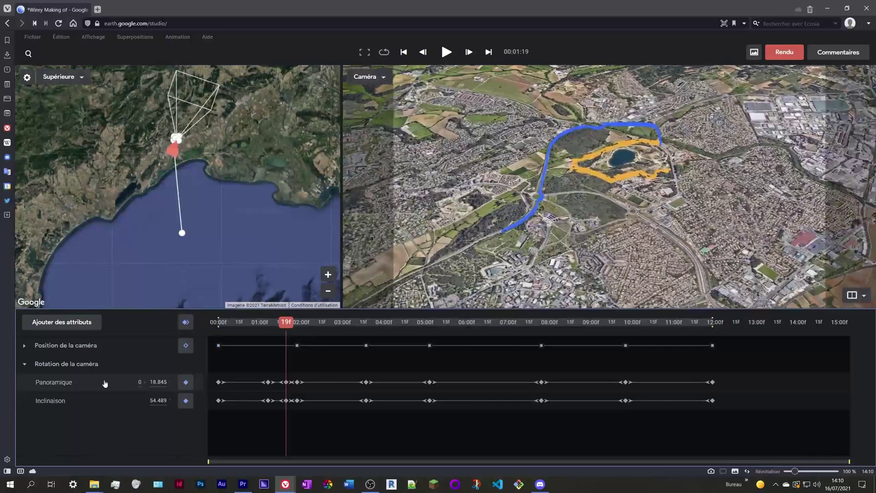
drag(281, 326, 332, 349)
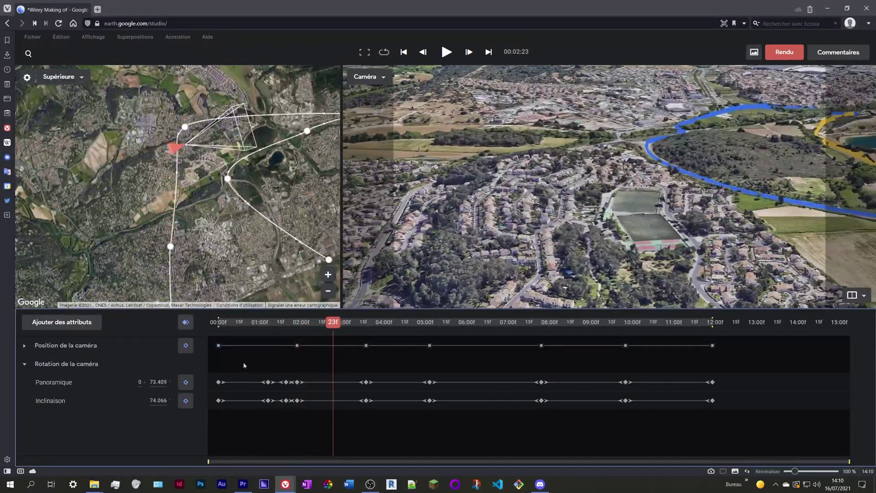
drag(161, 381, 266, 375)
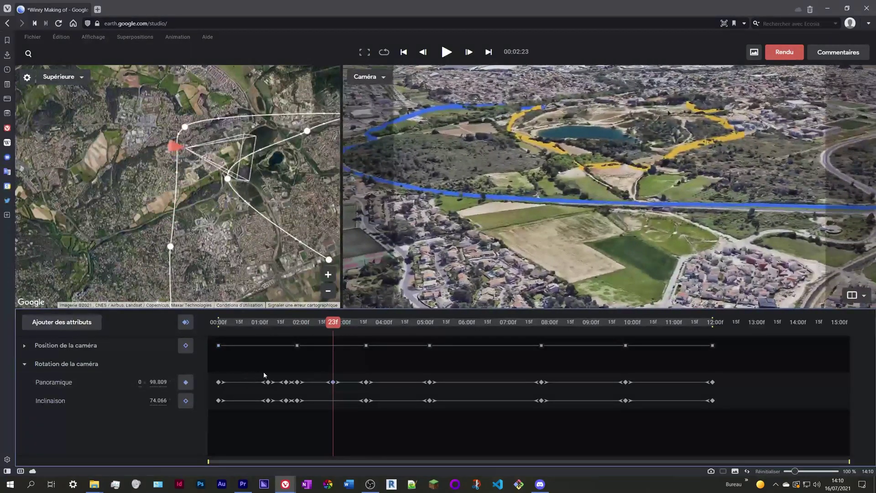
At 00:04:05, set the camera pan to 142.214 and the tilt to 49.494
drag(334, 324, 392, 336)
drag(154, 382, 69, 400)
drag(161, 405, 127, 395)
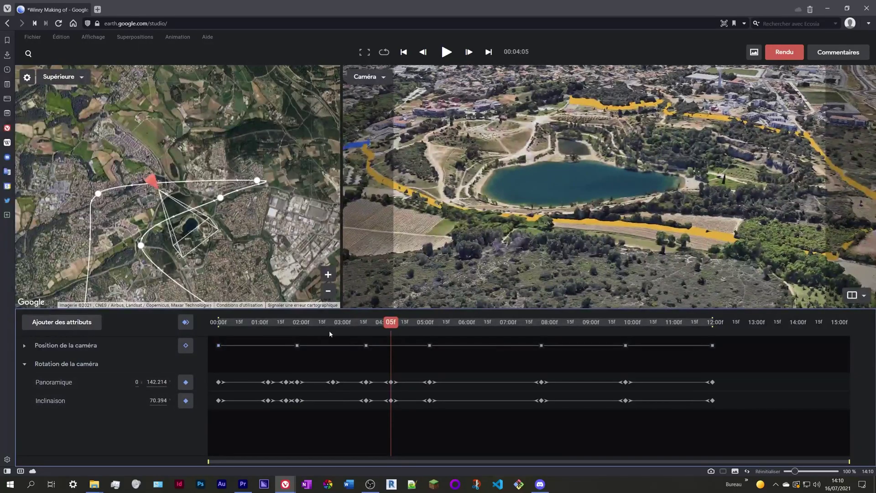
drag(169, 396, 51, 390)
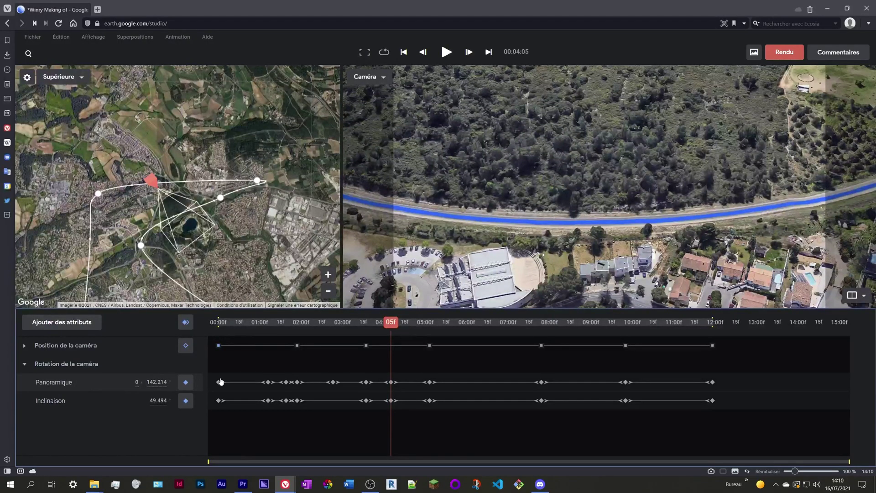
At 00:08:23, set the camera tilt to 42.835 and adjust the pan to reframe the lake area
drag(391, 326, 581, 364)
drag(159, 400, 84, 387)
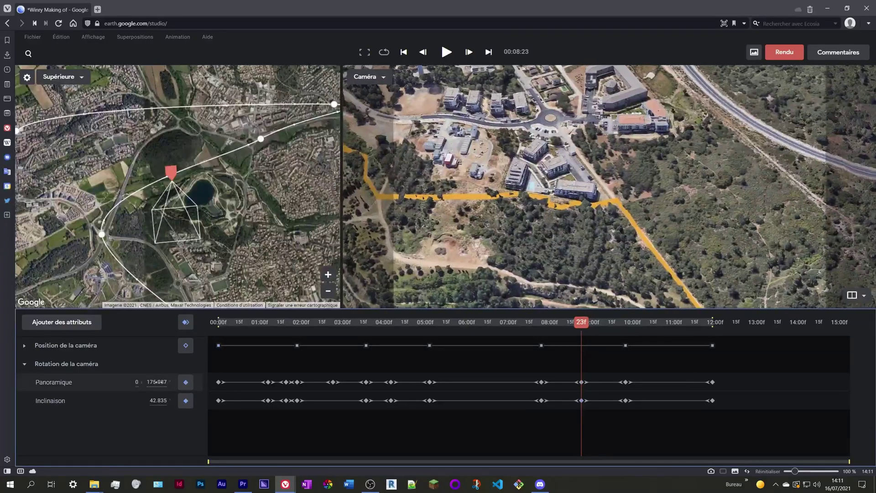
drag(158, 381, 139, 381)
At 00:10:25, set the camera pan to 1.927, fine-tune the tilt, and check the framing at the path's end
drag(584, 326, 671, 379)
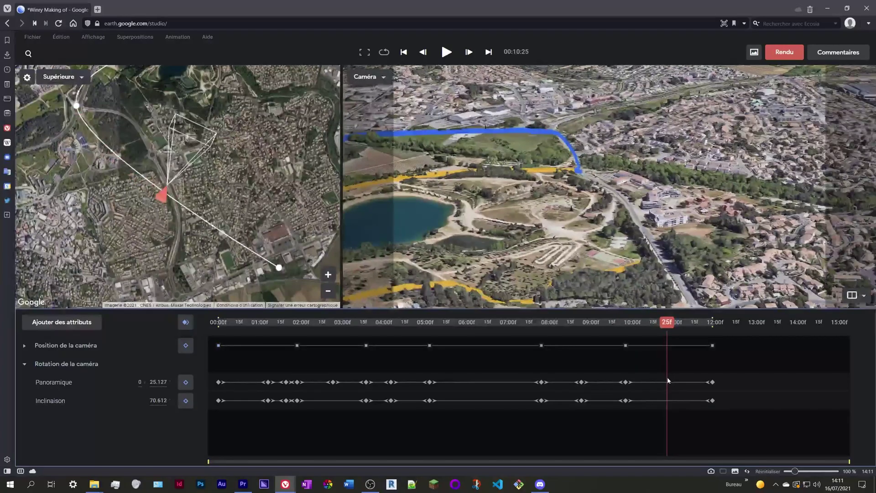
drag(108, 380, 59, 381)
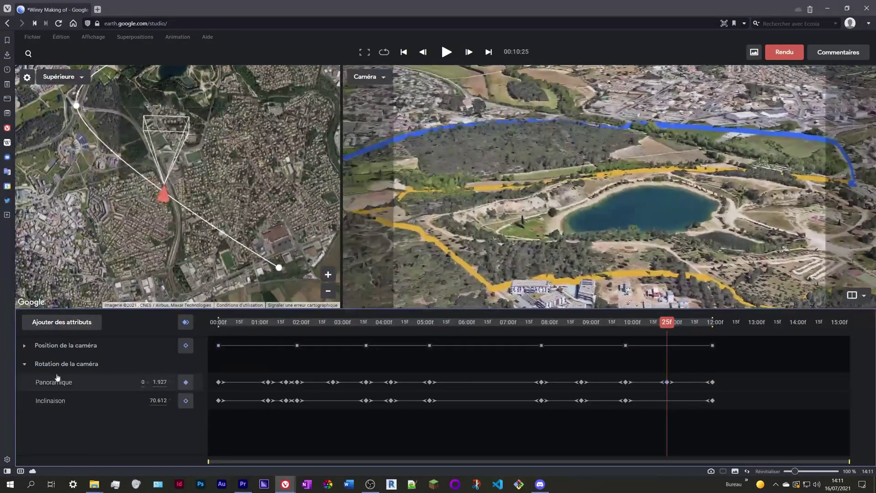
drag(163, 400, 154, 384)
drag(670, 325, 720, 358)
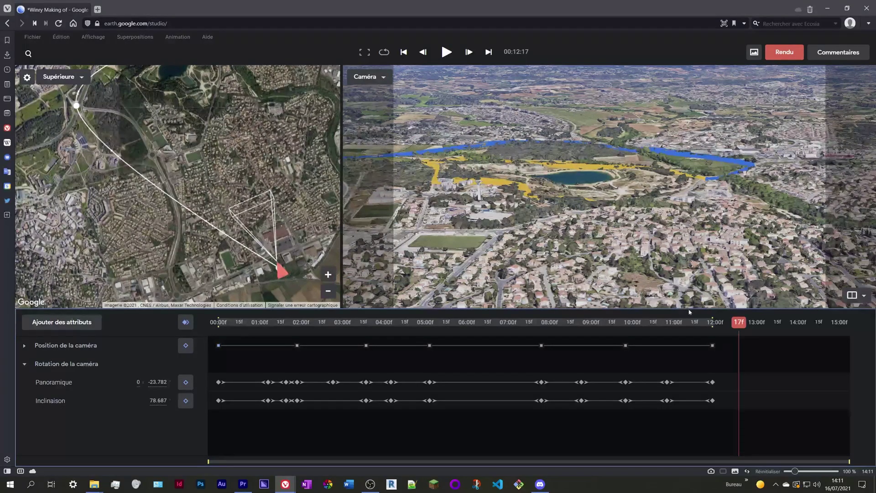
Reshape the camera path's eastern bend in the top view by adjusting its curve handles and shifting the path point near the roundabout
drag(740, 325, 456, 348)
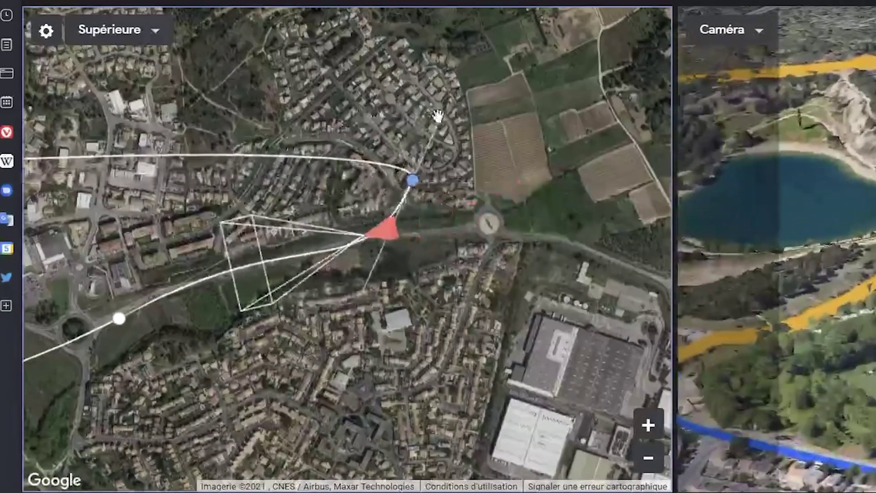
mouse_move(436, 132)
mouse_down()
mouse_move(442, 147)
mouse_move(468, 131)
mouse_move(469, 97)
mouse_move(422, 94)
mouse_move(418, 107)
mouse_up()
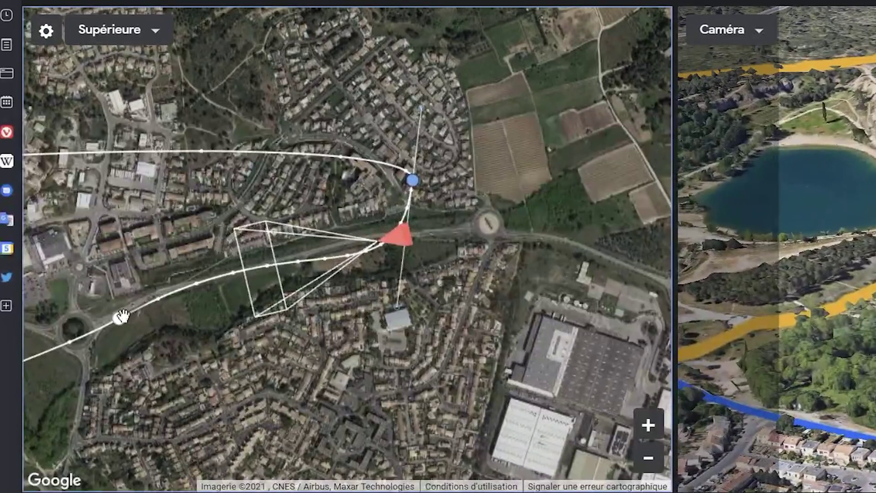
drag(267, 236, 280, 276)
drag(251, 358, 505, 264)
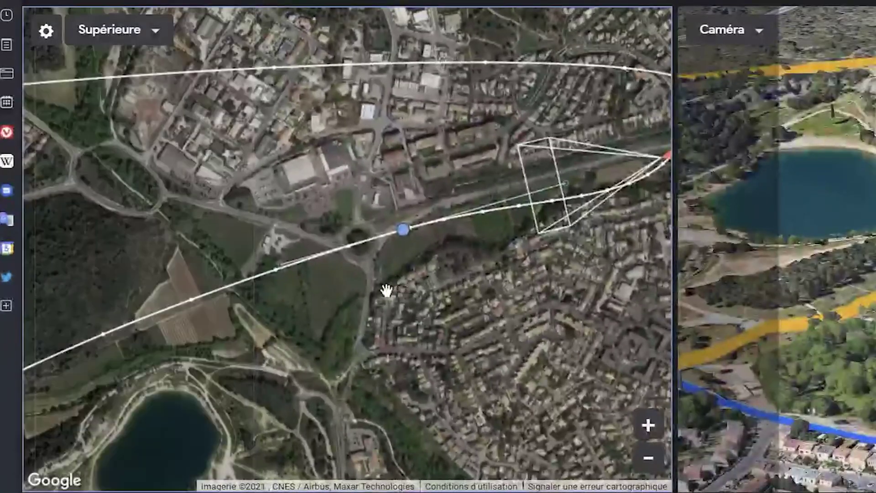
scroll(388, 292, down, 1)
drag(415, 289, 379, 272)
scroll(379, 272, up, 1)
mouse_move(343, 227)
mouse_down()
mouse_move(360, 258)
mouse_move(358, 234)
mouse_up()
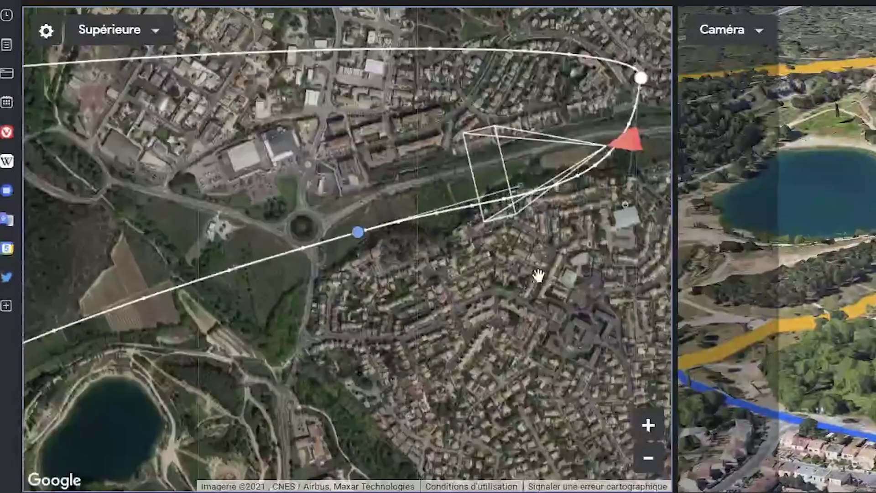
Refine the curve at the camera path's easternmost point in the top view by adjusting its handle
drag(547, 190, 519, 234)
scroll(271, 226, down, 2)
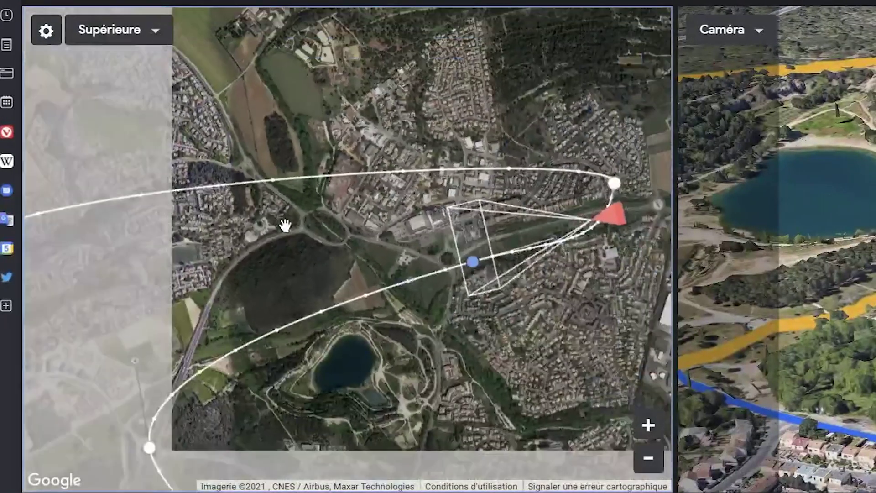
scroll(290, 221, up, 1)
drag(98, 238, 190, 231)
click(148, 237)
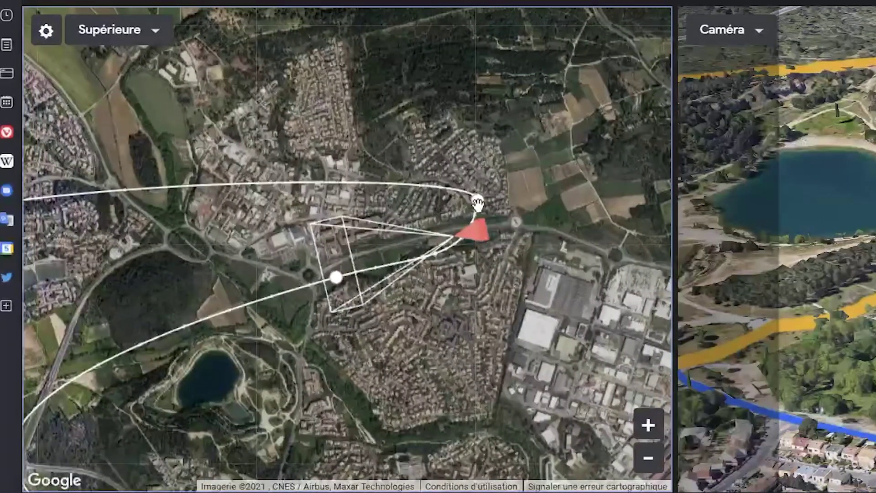
mouse_move(470, 272)
mouse_down()
mouse_move(479, 231)
mouse_move(478, 289)
mouse_move(466, 236)
mouse_up()
mouse_move(484, 185)
mouse_down()
mouse_move(497, 186)
mouse_move(487, 168)
mouse_up()
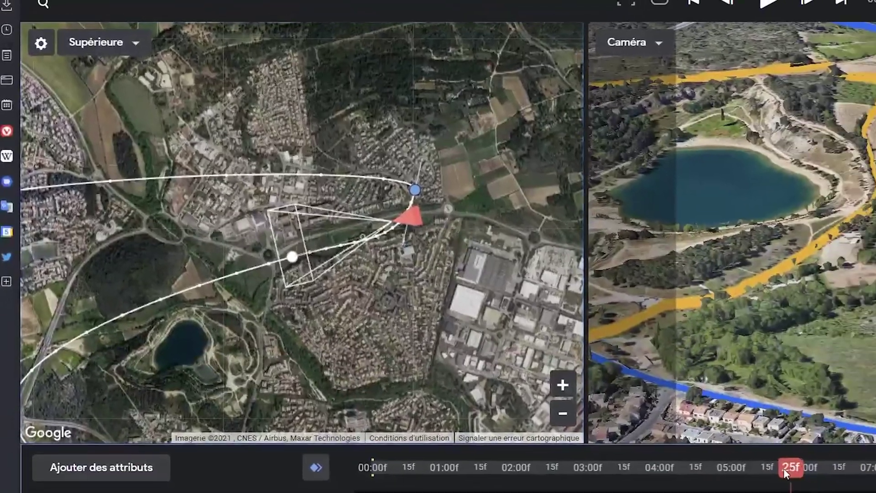
Delete the camera position keyframe at 00:05:03 and the tilt keyframe at 00:04:05
mouse_move(784, 468)
mouse_down()
mouse_move(643, 423)
mouse_move(494, 391)
mouse_up()
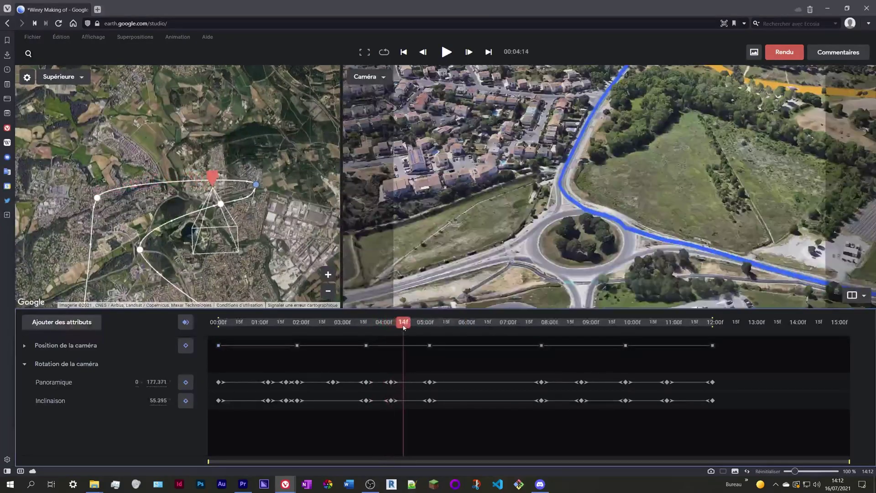
drag(390, 327, 383, 326)
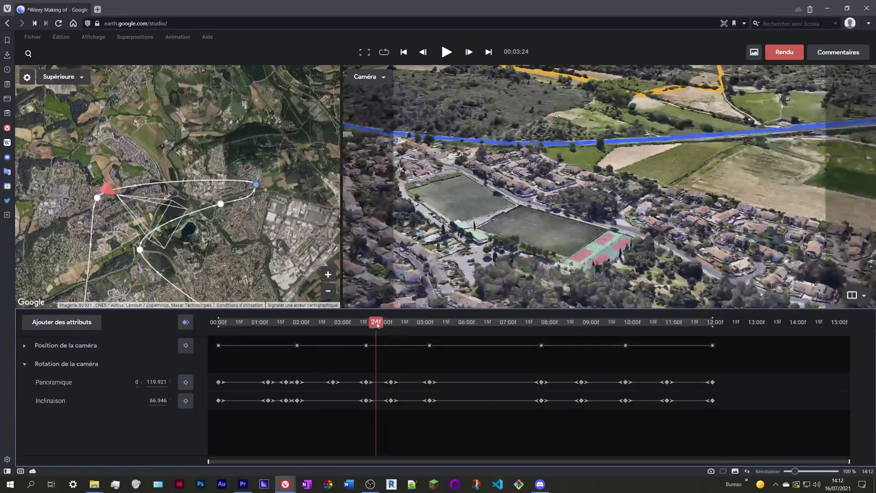
mouse_move(382, 324)
mouse_down()
mouse_move(427, 323)
mouse_move(392, 325)
mouse_up()
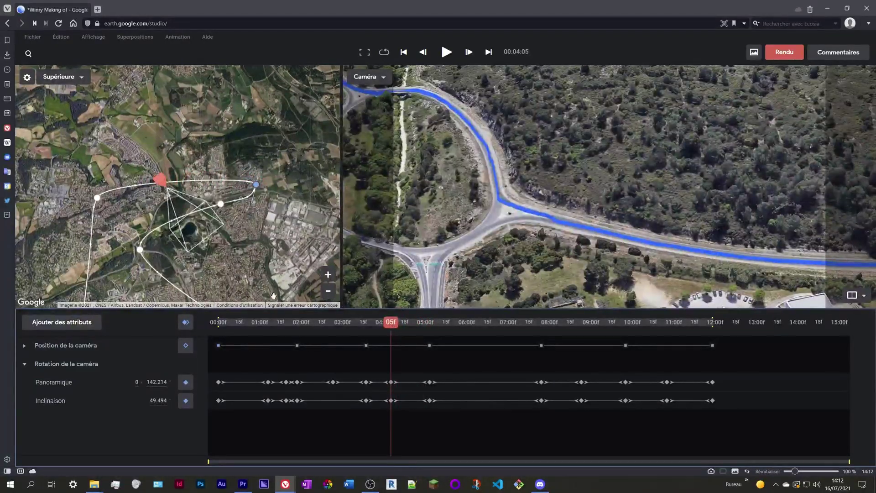
drag(376, 372, 376, 370)
key(Delete)
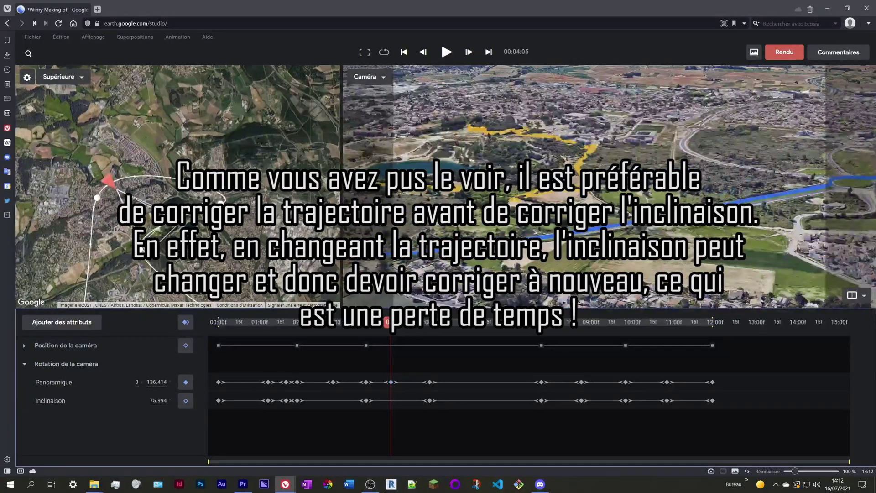
At 00:04:05, set the camera pan to 121.614, try a tilt of 77.394 and undo the tilt change
drag(152, 382, 90, 381)
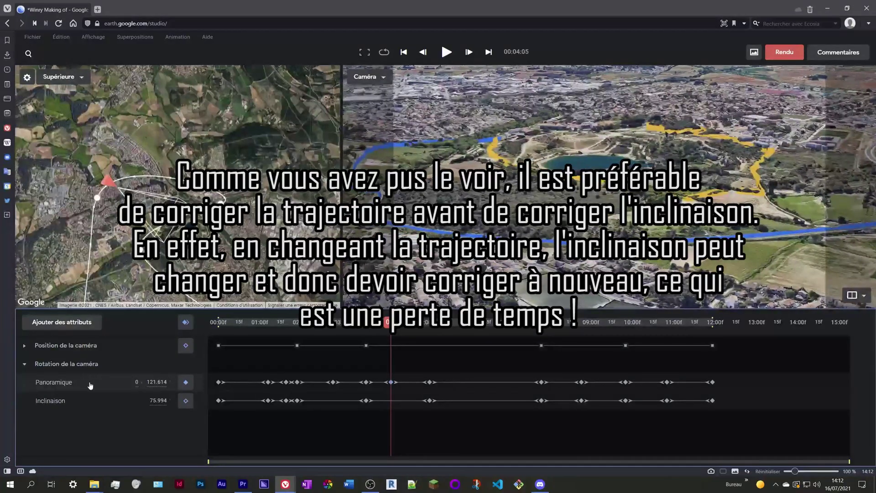
drag(159, 400, 278, 406)
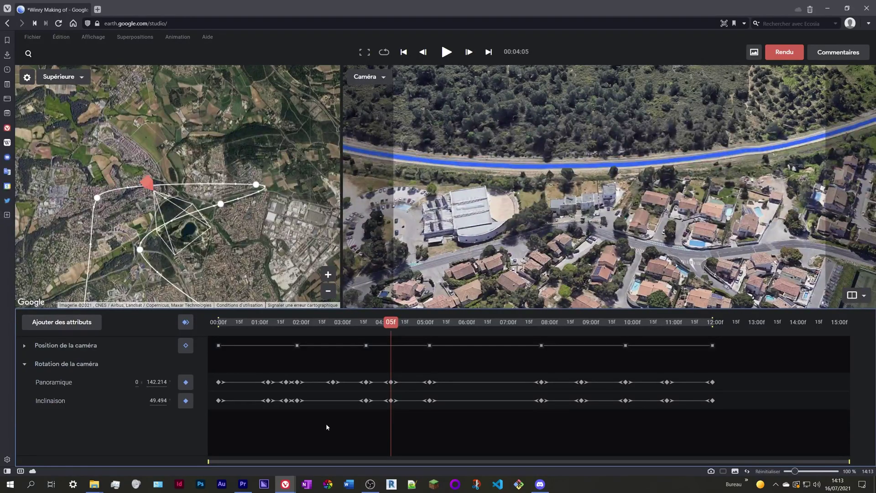
key(ctrl+z)
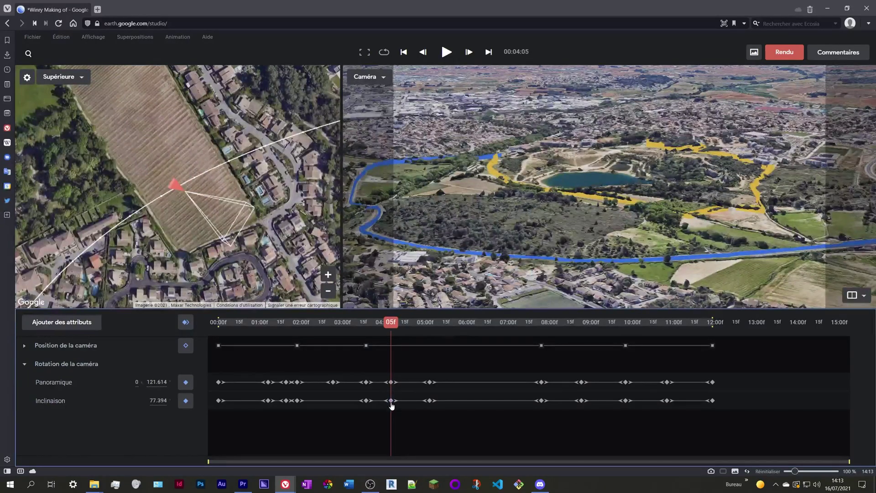
key(ctrl+z)
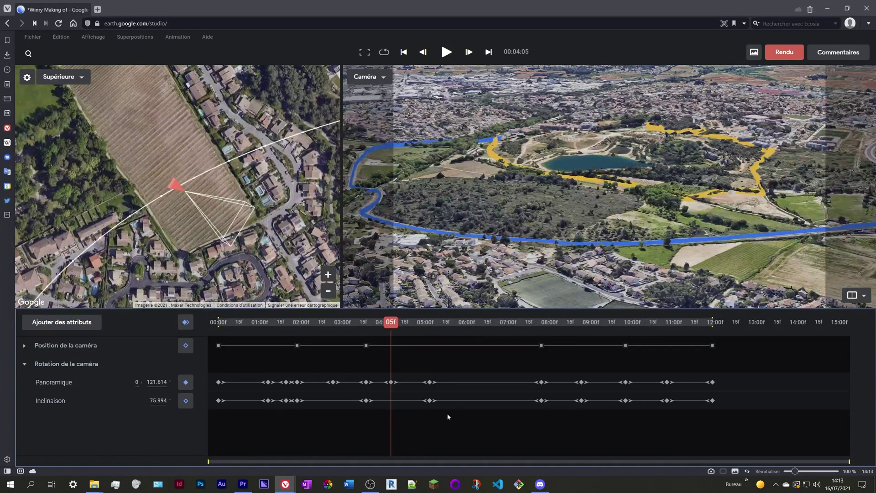
At 00:05:03, set the camera pan to 150.223 and the tilt to 63.752 to reframe the lake
drag(392, 326, 429, 338)
drag(159, 382, 1, 394)
drag(150, 384, 39, 390)
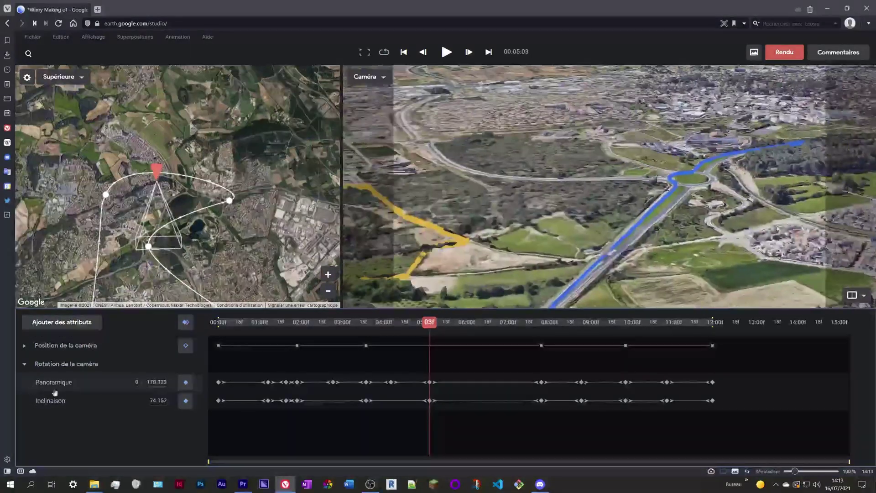
drag(160, 381, 98, 391)
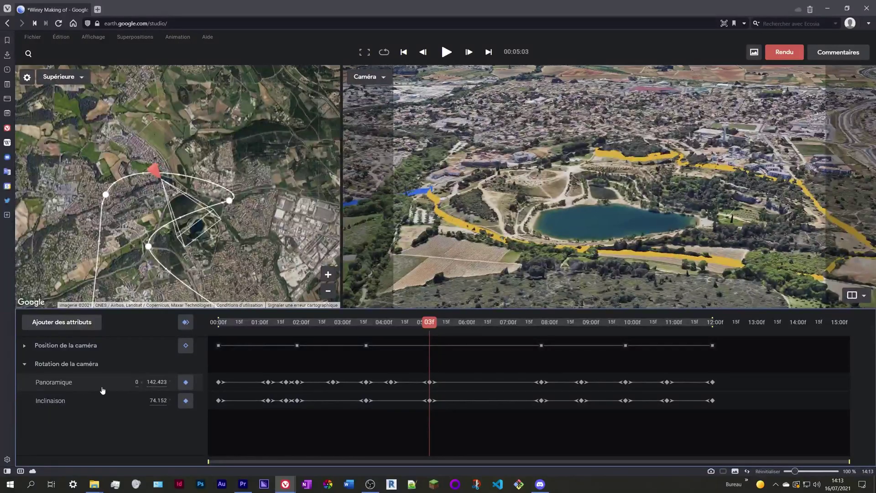
drag(159, 381, 232, 412)
drag(158, 402, 109, 403)
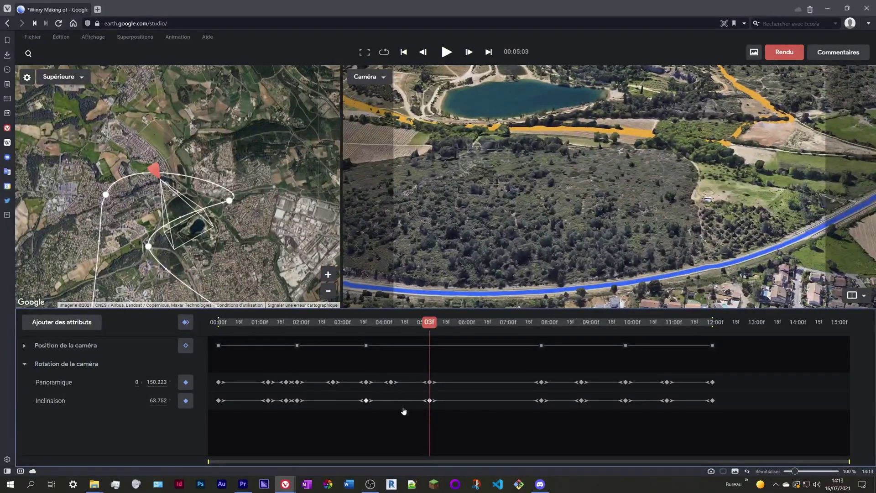
Keyframe a pan of 185.763 and a tilt of 34.735 at 00:05:28, and a tilt of 74.772 at 00:04:09
drag(431, 327, 466, 327)
drag(157, 382, 34, 395)
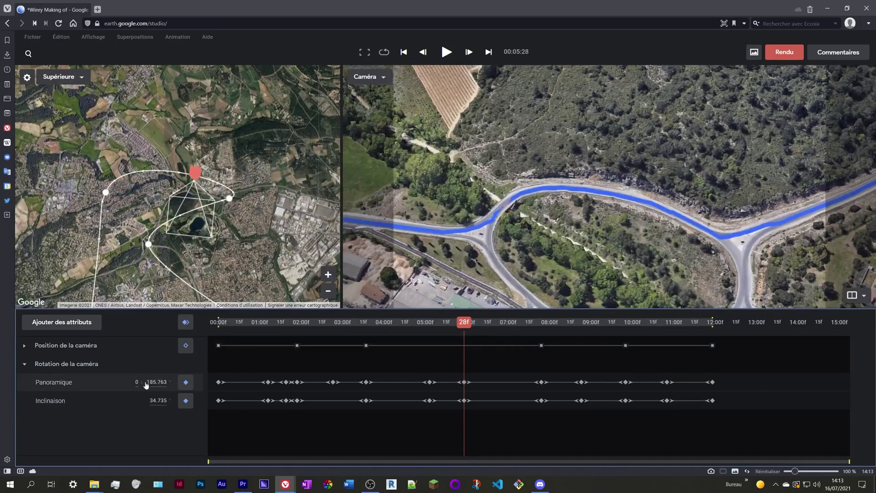
drag(465, 327, 396, 331)
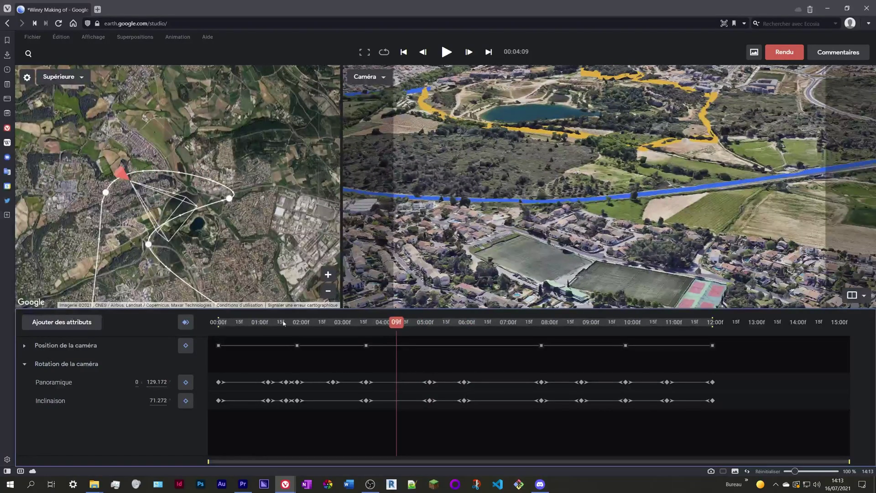
scroll(174, 400, up, 5)
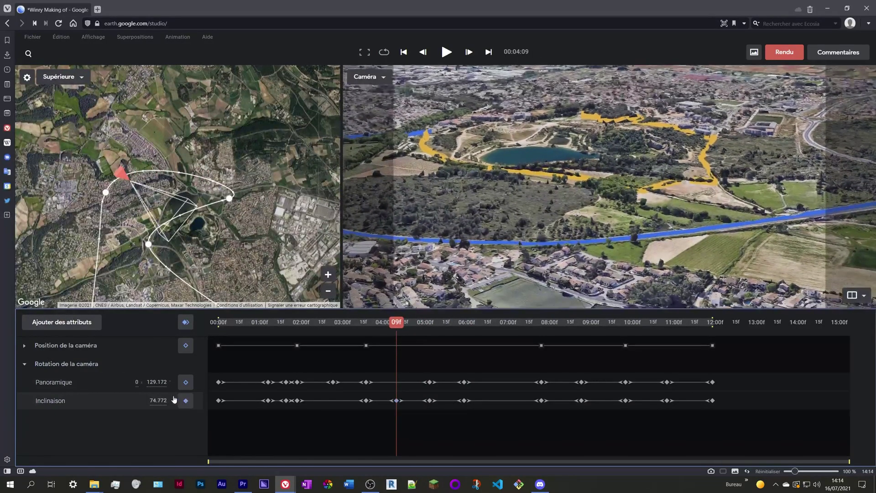
Save the project as "Winry Making of" in Mes projets, replacing the existing project of that name
drag(395, 347, 715, 304)
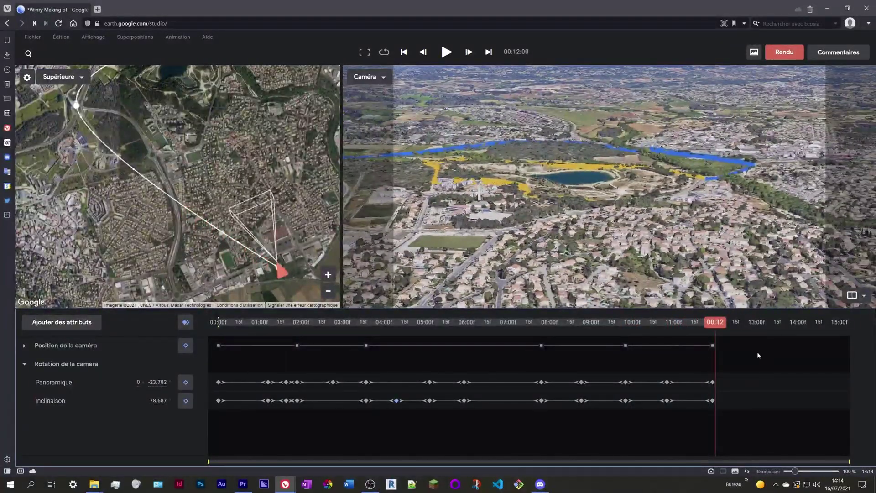
key(ctrl+shift+s)
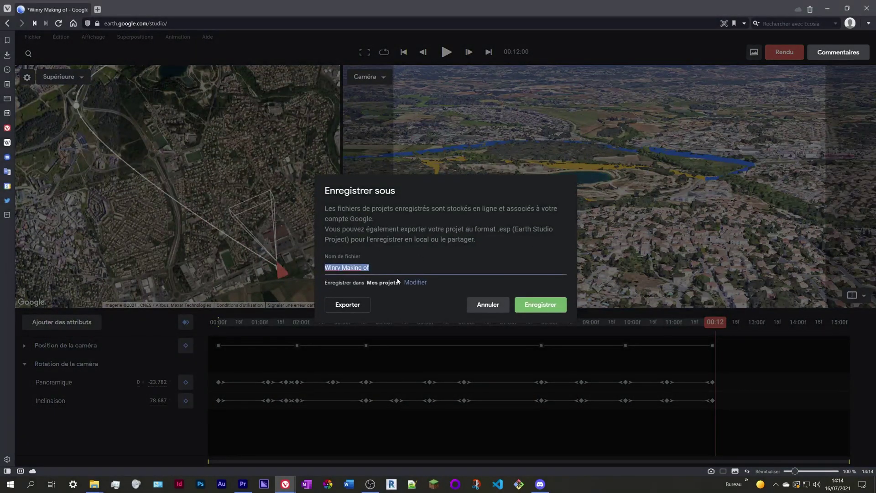
click(565, 309)
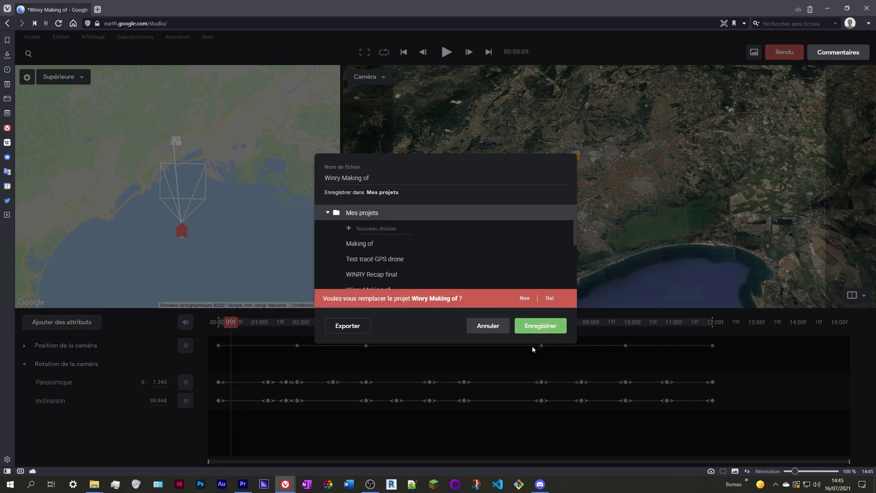
click(550, 298)
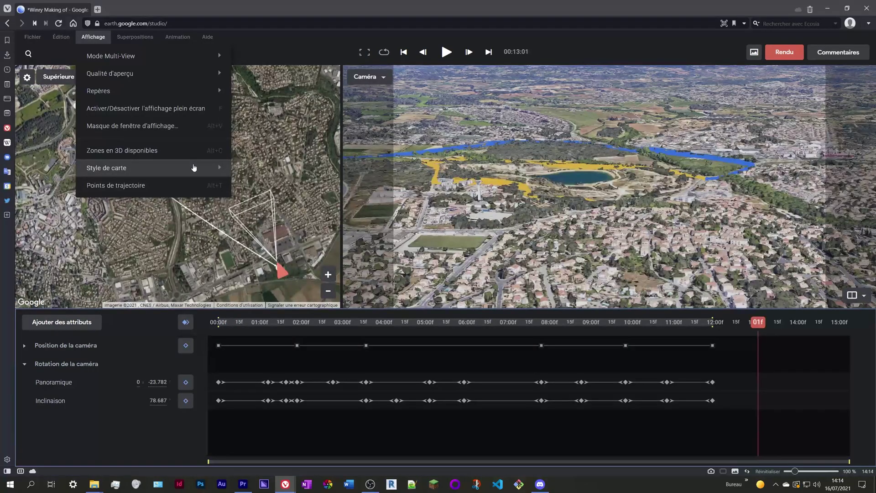
Preview the map style that shows roads and place labels, and restore the Épuré style
mouse_move(197, 168)
click(258, 185)
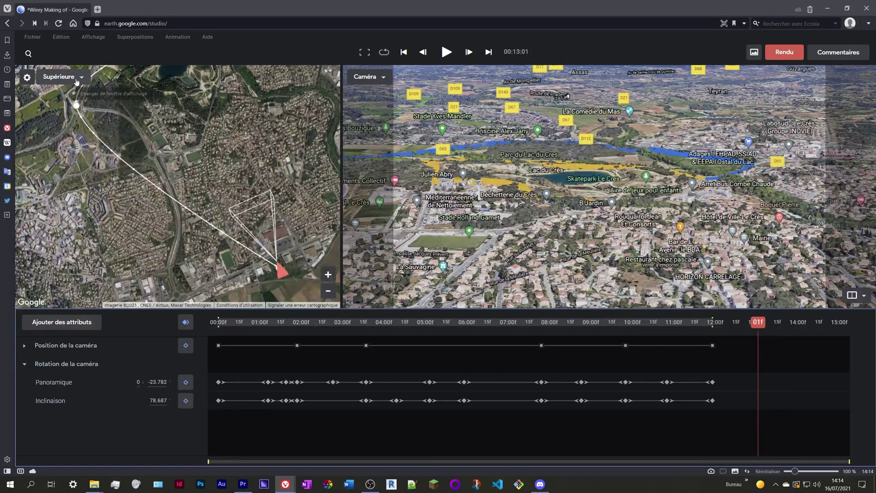
click(93, 36)
mouse_move(175, 174)
click(250, 168)
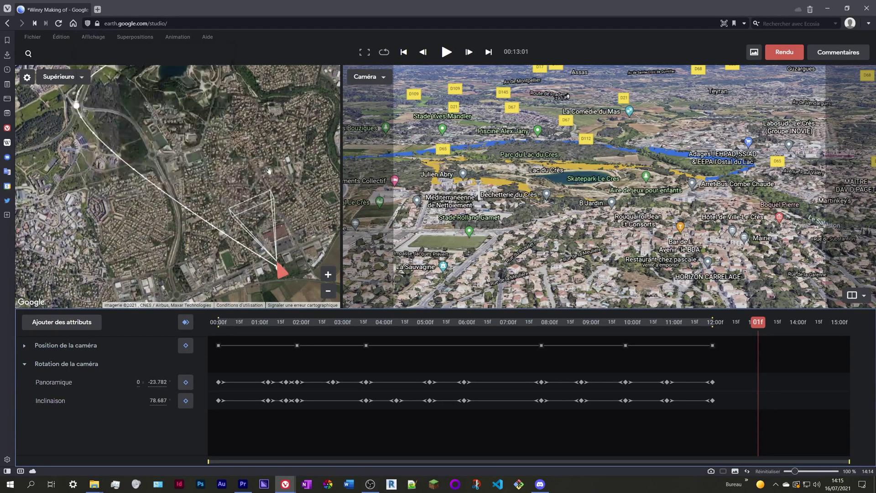
Set the path view to Nord and, at 00:03:29, slightly adjust the curve handle of the camera path point beside the camera
click(62, 77)
click(57, 136)
drag(759, 328, 383, 338)
click(54, 187)
drag(38, 184, 40, 186)
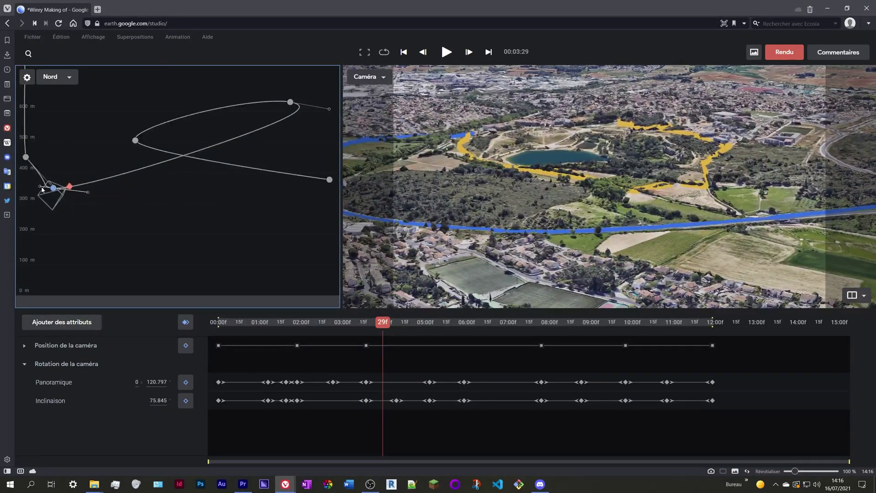
Return the path view to Supérieure and display it with satellite imagery
click(64, 77)
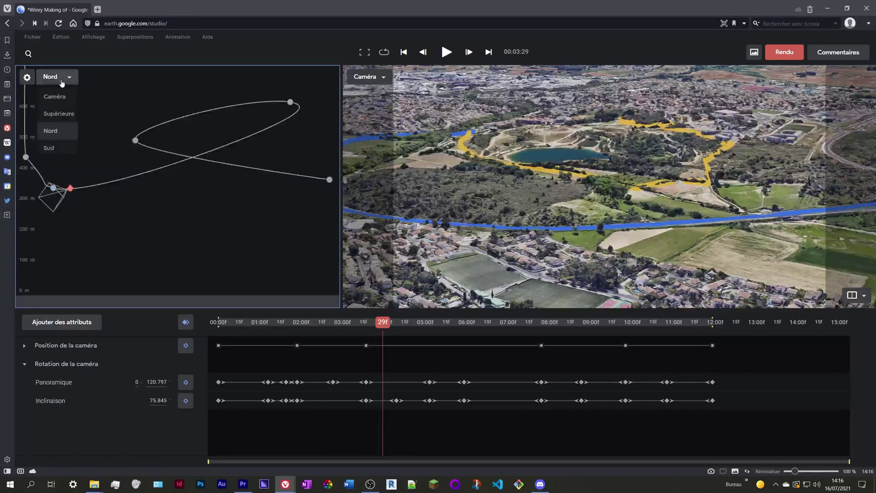
click(69, 114)
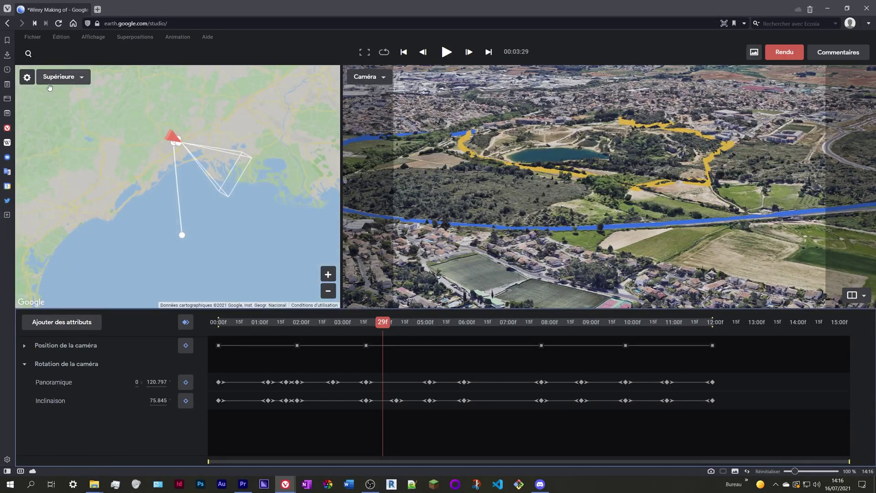
click(27, 77)
click(51, 206)
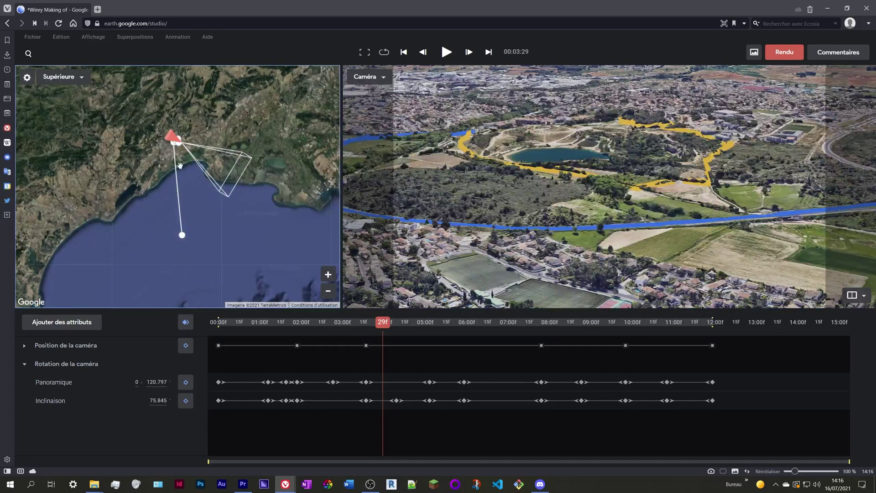
click(388, 327)
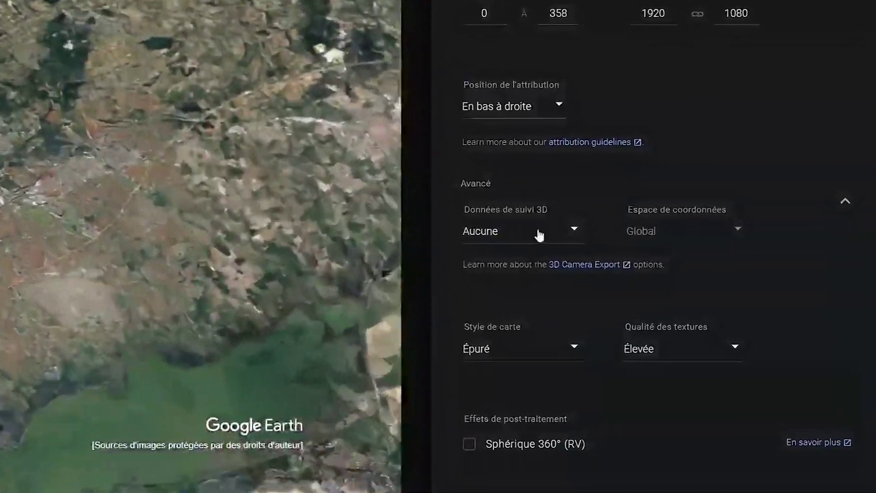
Examine the render options for 3D tracking data, attribution position, map style and texture quality, selecting En bas à droite for the attribution
click(566, 236)
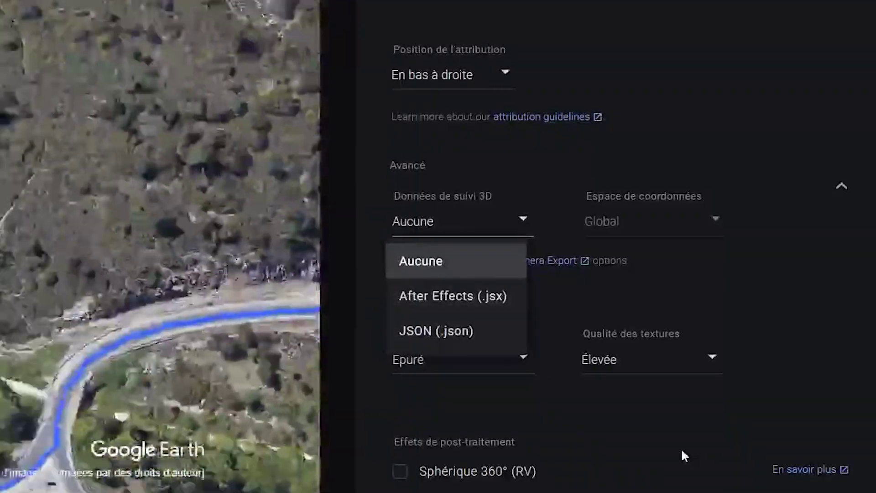
click(682, 451)
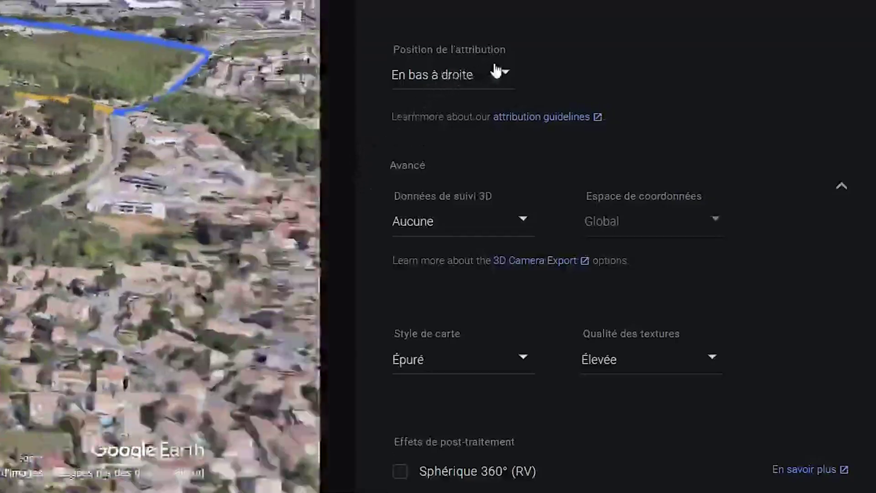
click(502, 72)
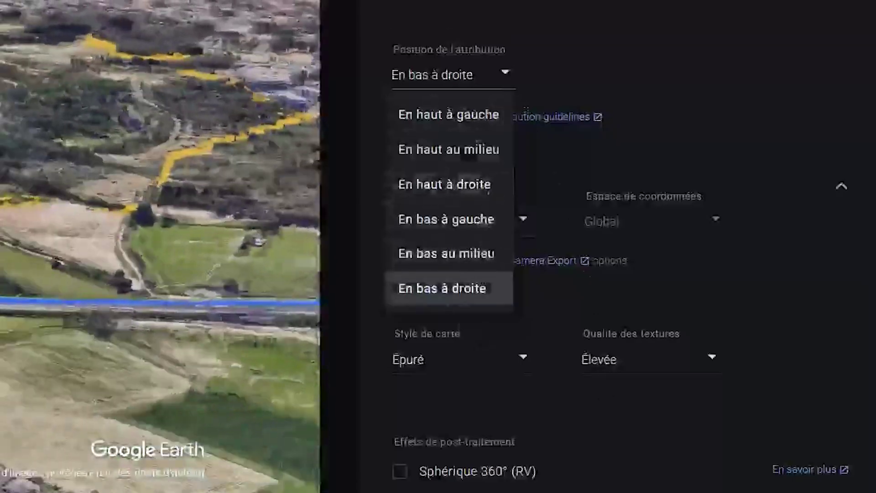
click(452, 292)
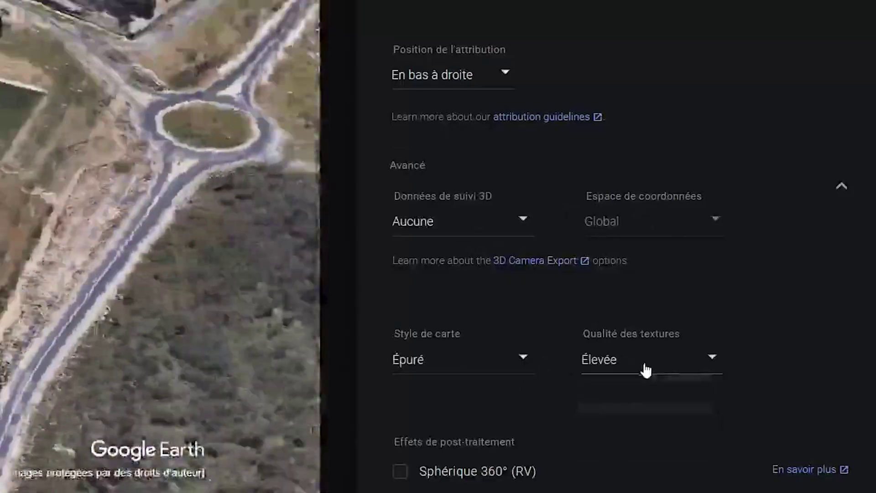
click(499, 368)
click(572, 377)
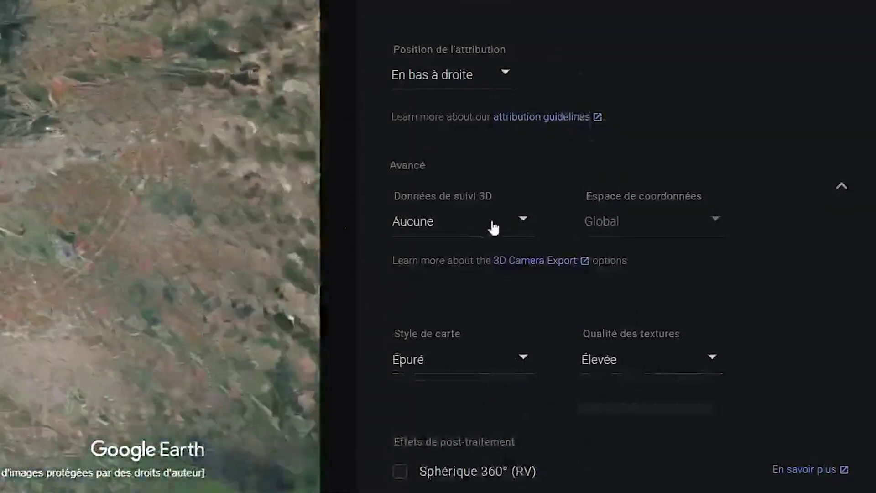
Try After Effects (.jsx) as the 3D tracking data, look at its coordinate space options, and reset the tracking data to Aucune
click(493, 227)
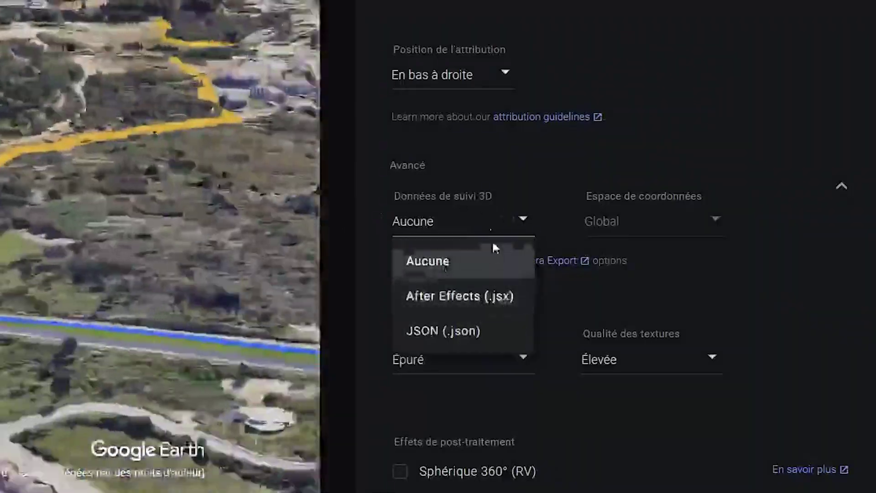
click(519, 226)
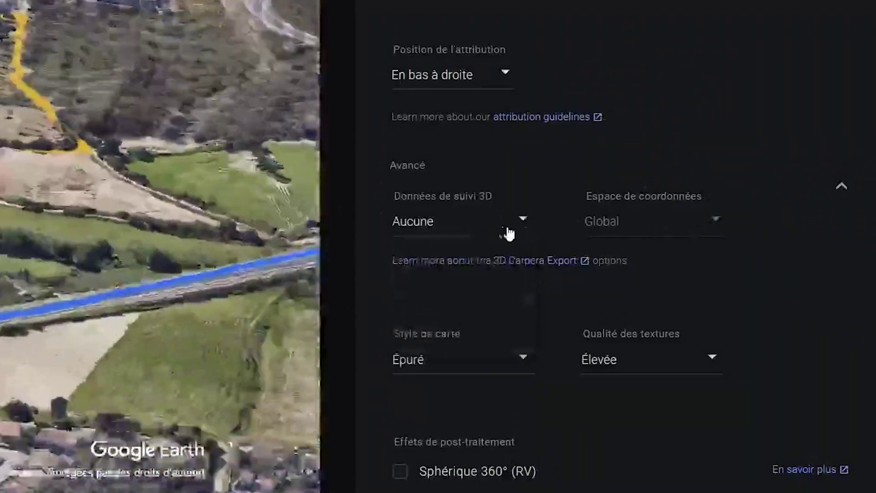
click(524, 231)
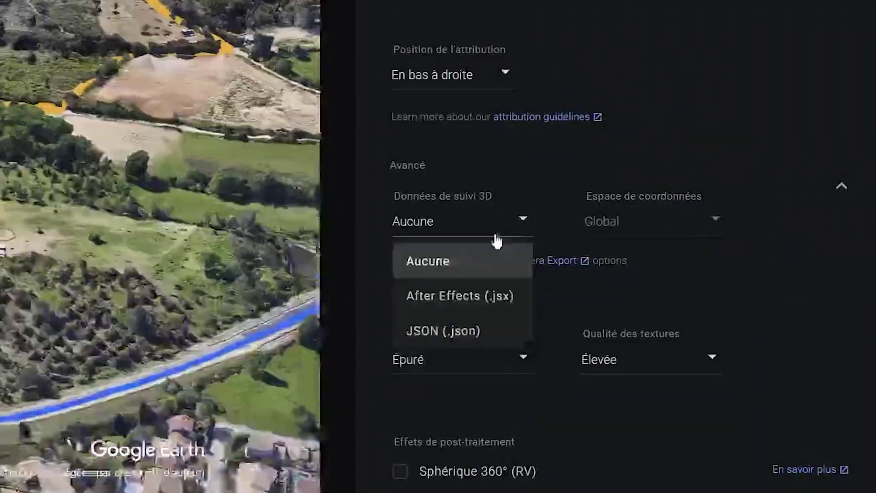
click(465, 303)
click(669, 234)
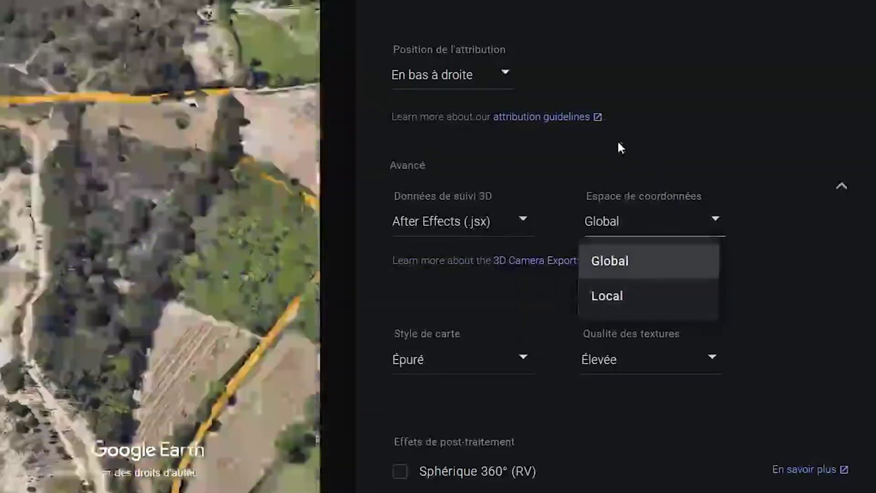
click(522, 219)
click(523, 221)
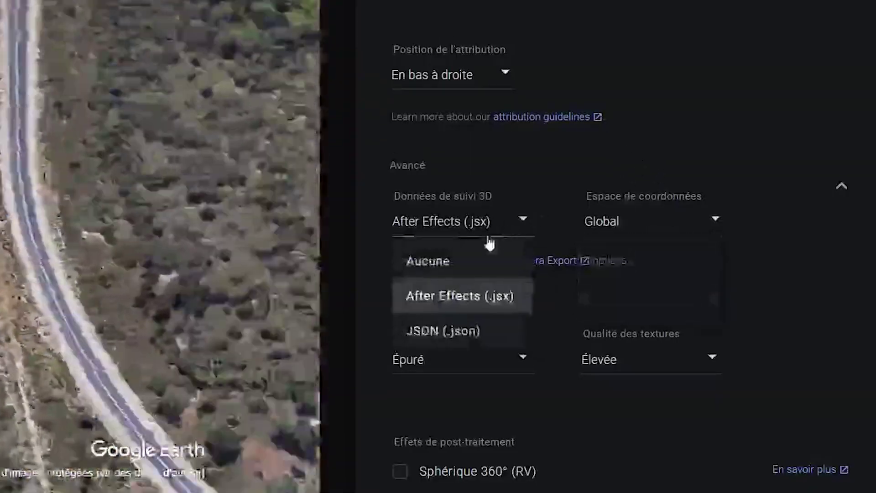
click(495, 259)
click(842, 192)
click(843, 191)
scroll(457, 64, up, 4)
scroll(561, 203, up, 3)
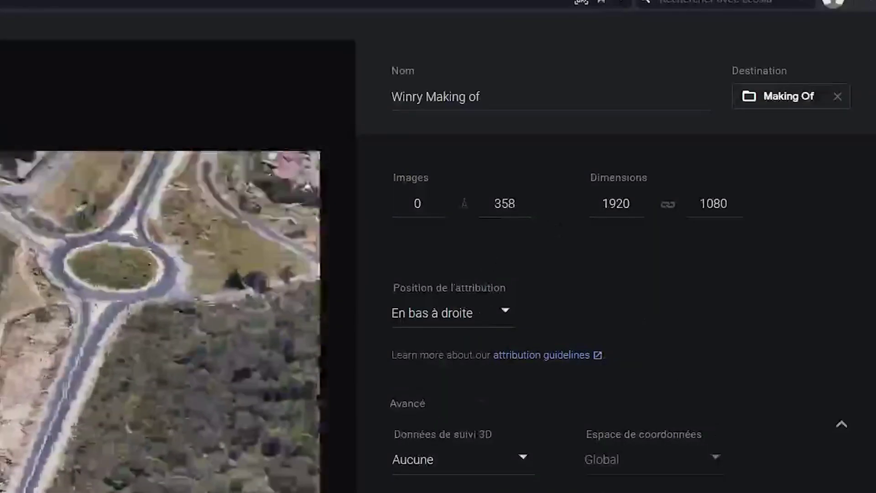
key(ctrl+w)
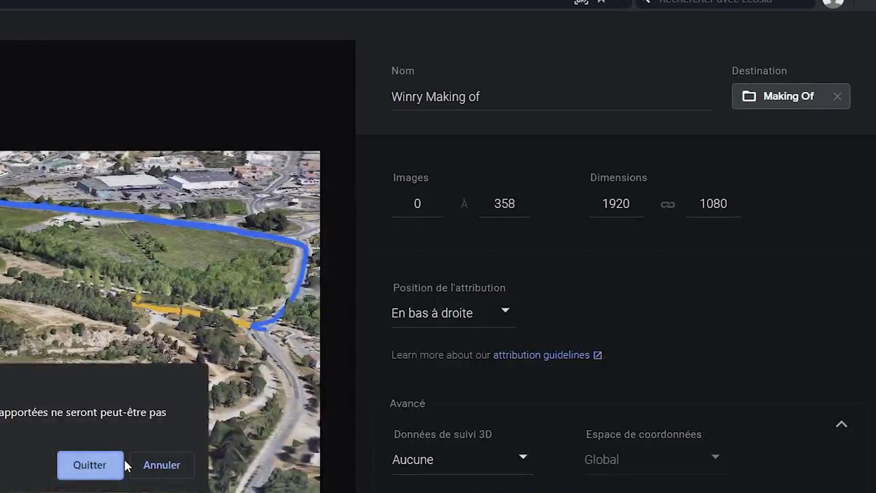
click(141, 463)
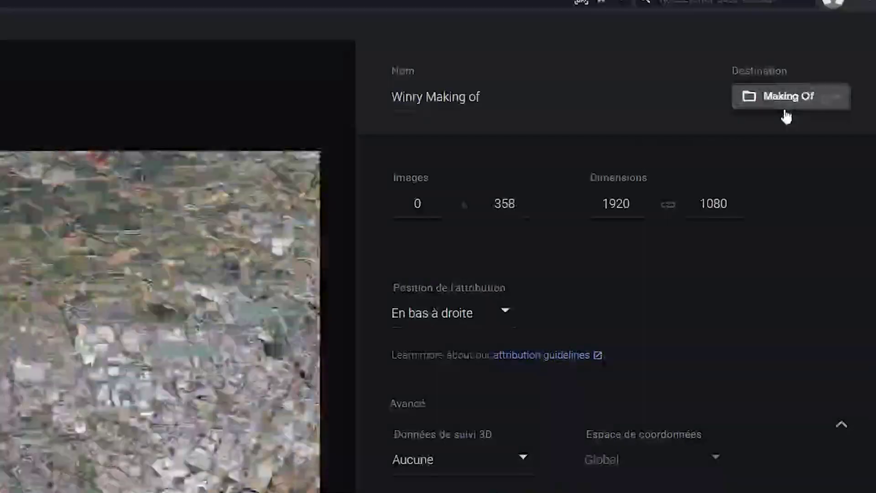
Choose the Making Of folder inside Winry as the render destination, allow viewing and editing its files, and start the render
click(781, 97)
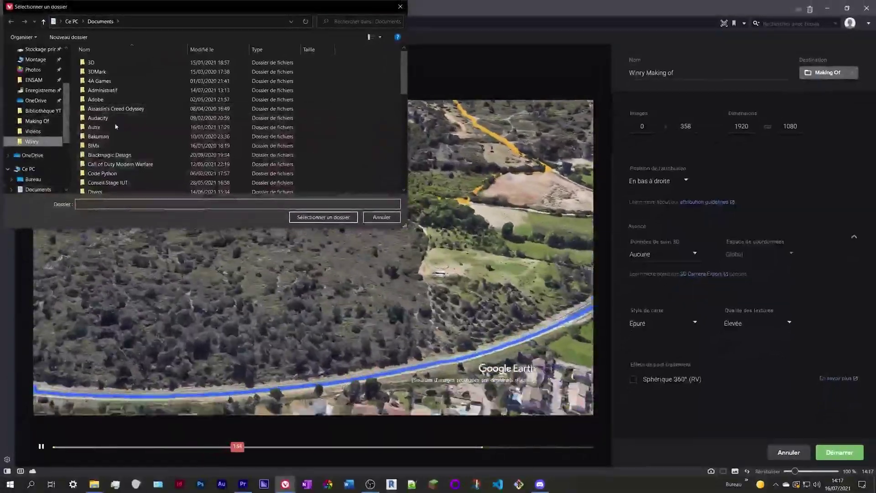
click(31, 142)
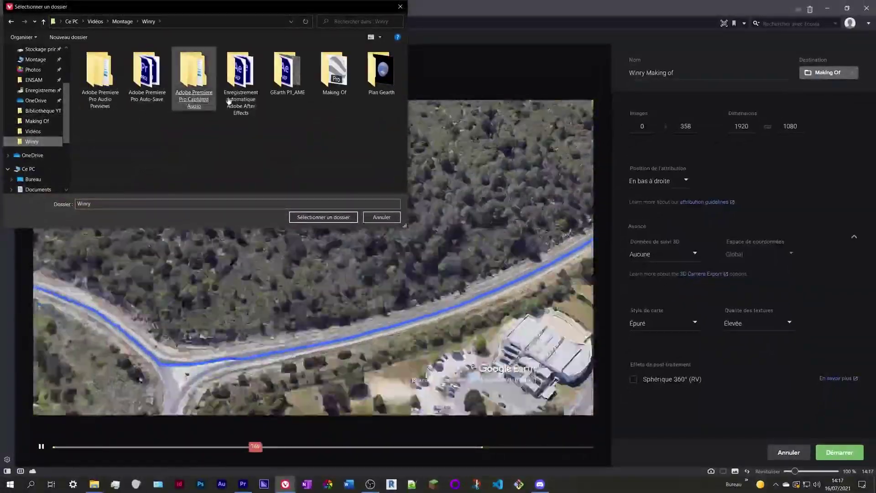
double_click(333, 78)
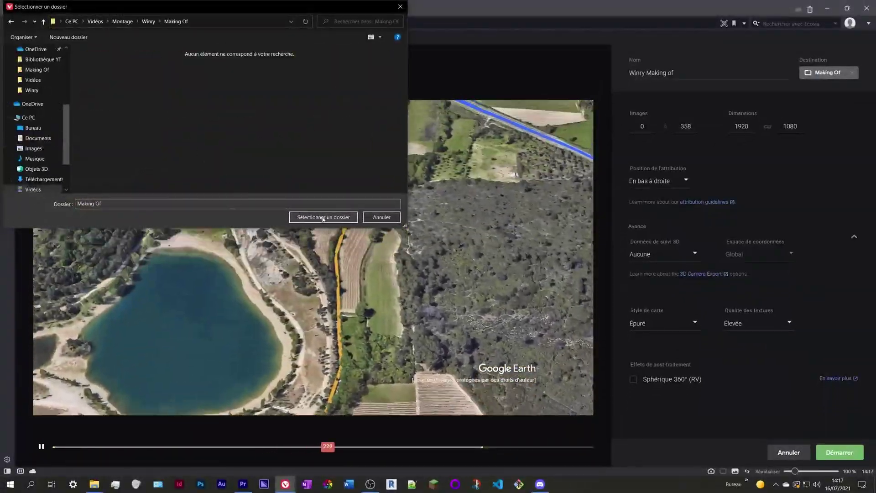
click(331, 217)
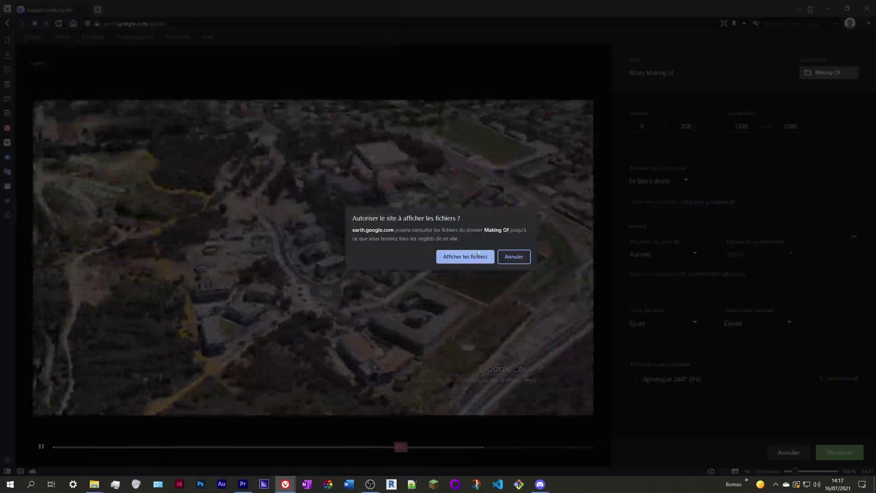
click(461, 256)
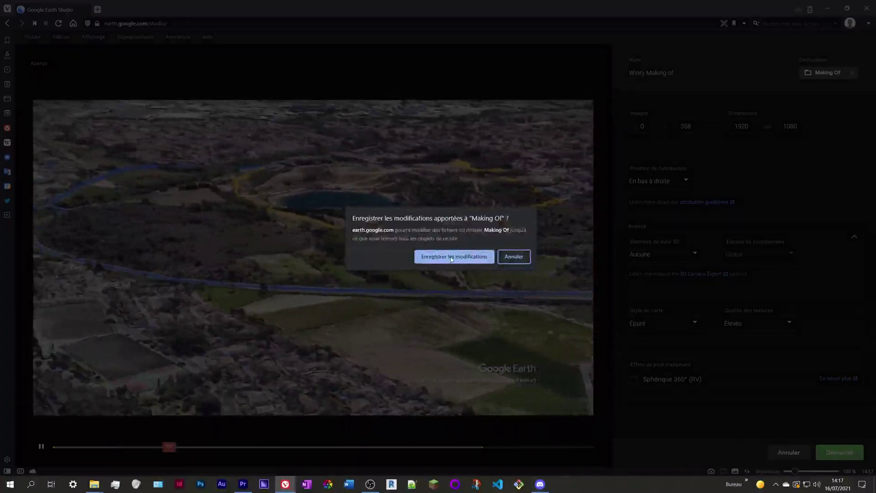
click(452, 257)
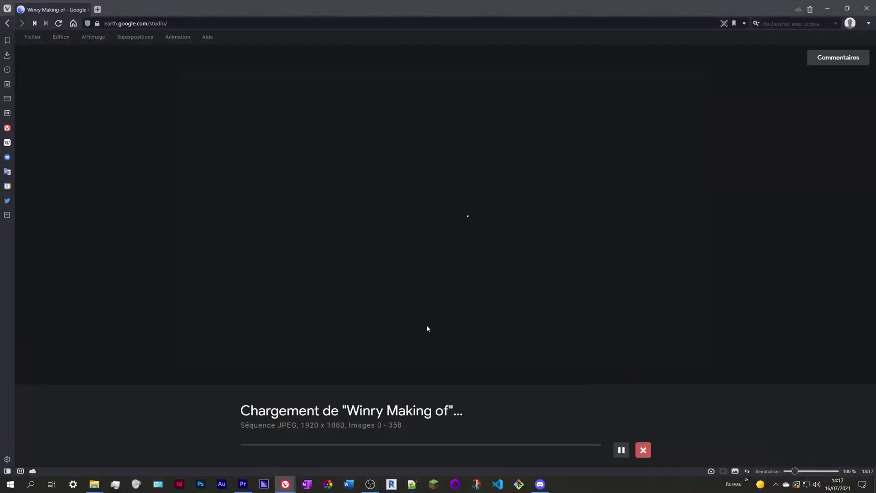
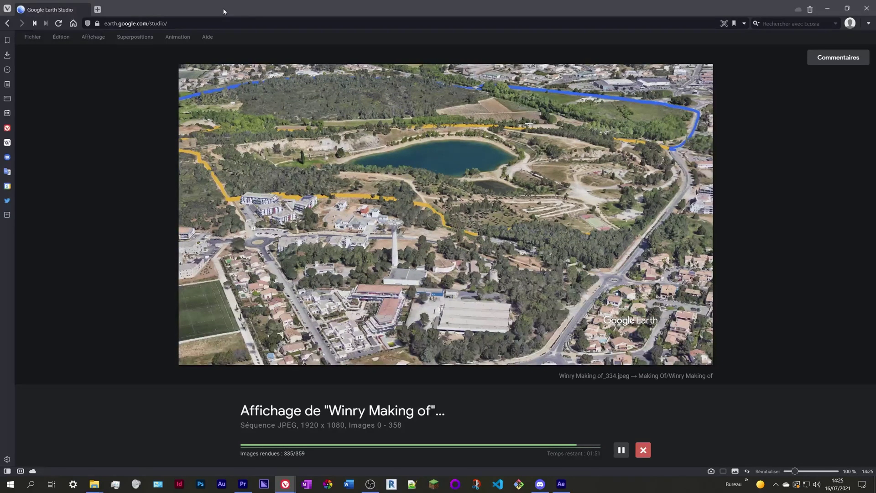
drag(534, 17, 239, 16)
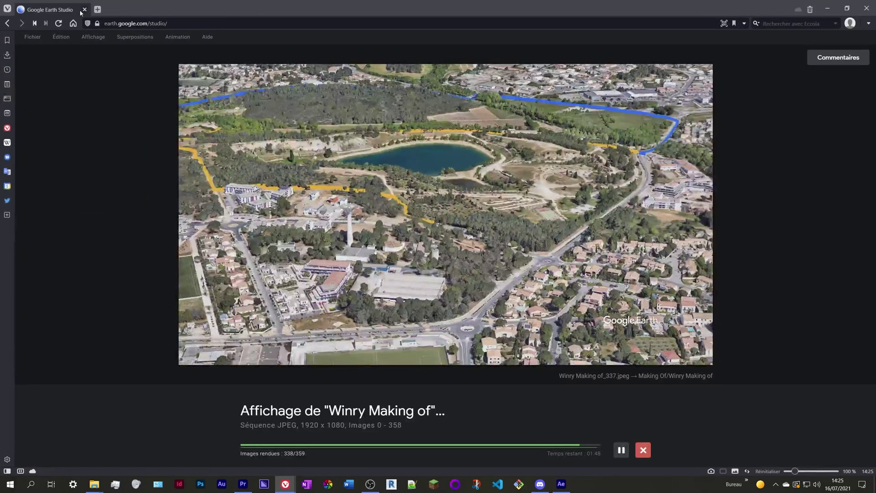
mouse_move(326, 10)
mouse_down()
mouse_move(326, 24)
mouse_move(342, 2)
mouse_up()
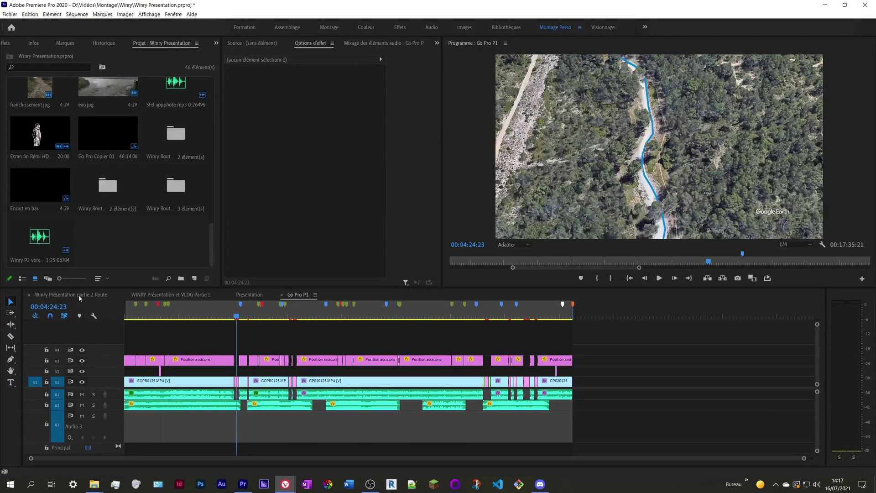
In Adobe Premiere Pro, open the sequence "Winry Présentation partie 2 Route" and show a wider span of its timeline
click(78, 295)
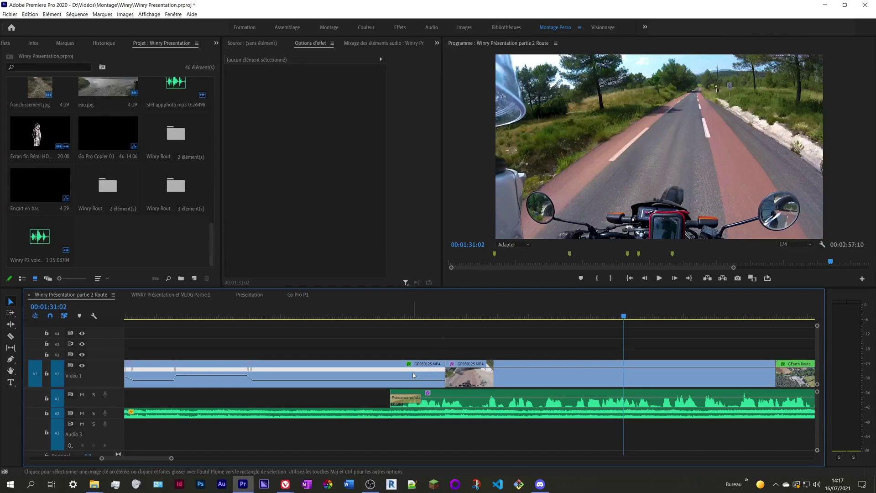
alt+scroll(413, 375, down, 4)
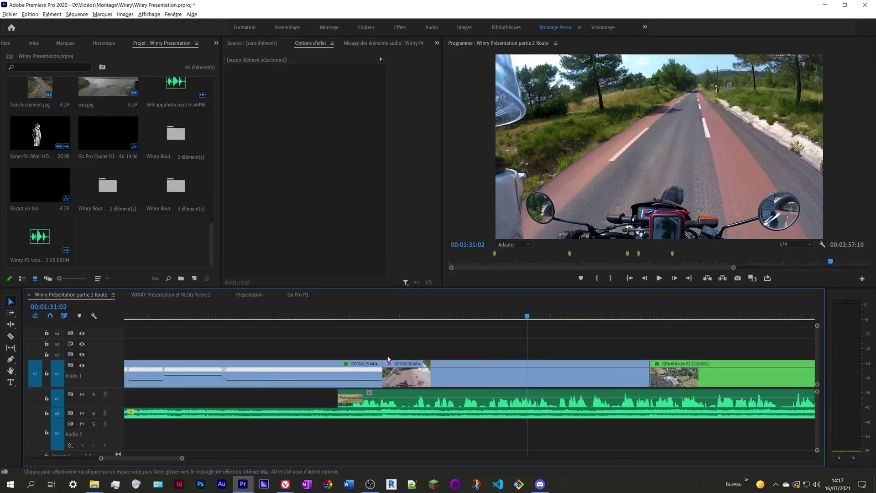
Show a wider span of the timeline and move the playhead to 00:01:40:06, onto the Google Earth route clip
alt+scroll(388, 358, down, 4)
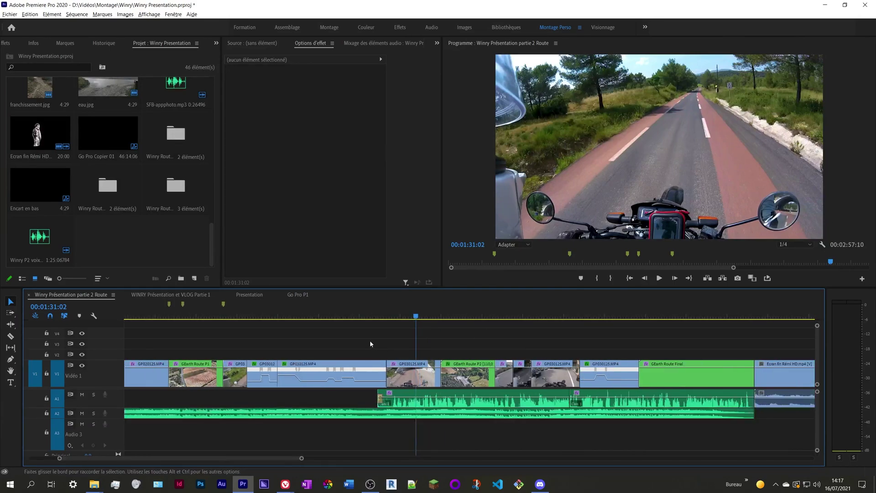
alt+scroll(372, 344, down, 1)
click(455, 309)
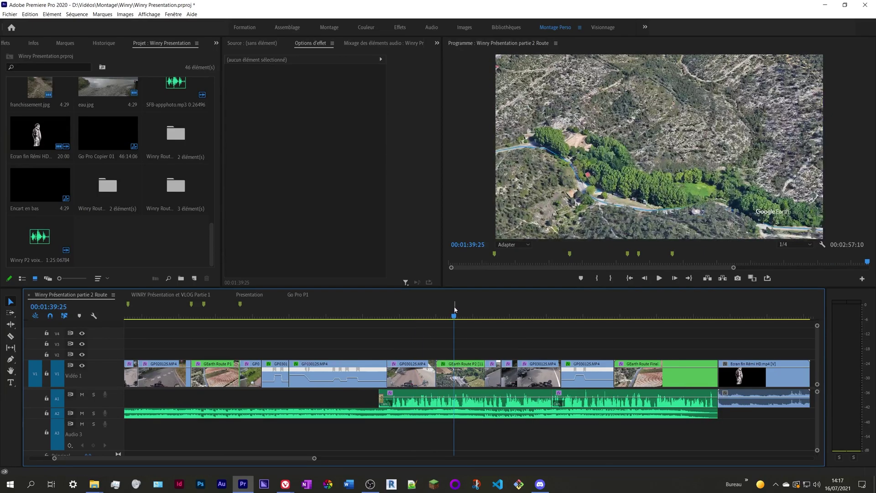
click(456, 311)
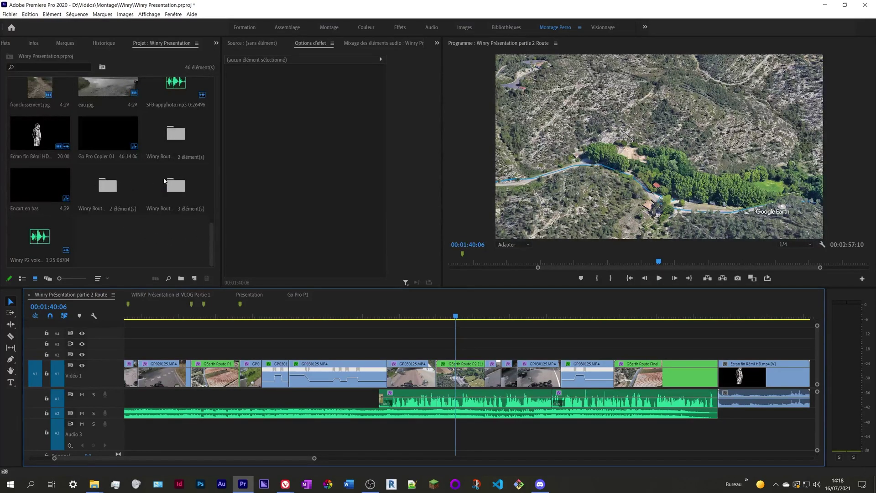
Open the GEarth Route P2 sequence from the Winry Route P2 bin and place the footage bin's images on track V3
double_click(107, 187)
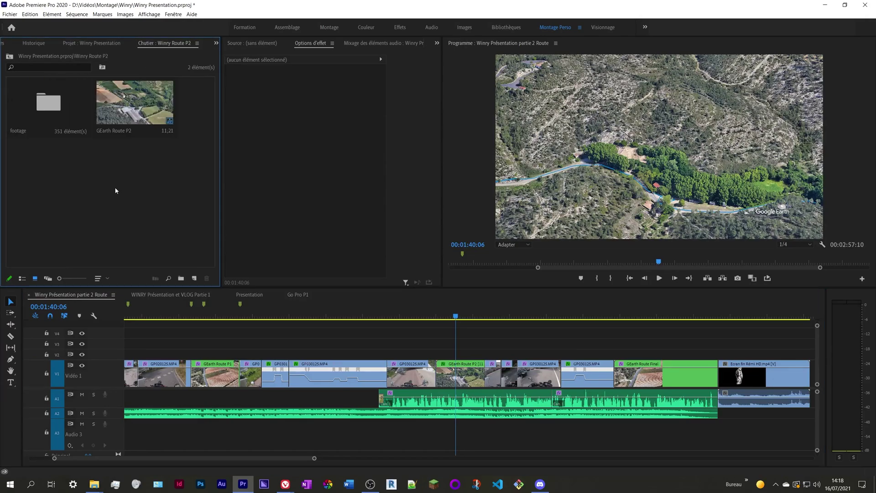
double_click(143, 115)
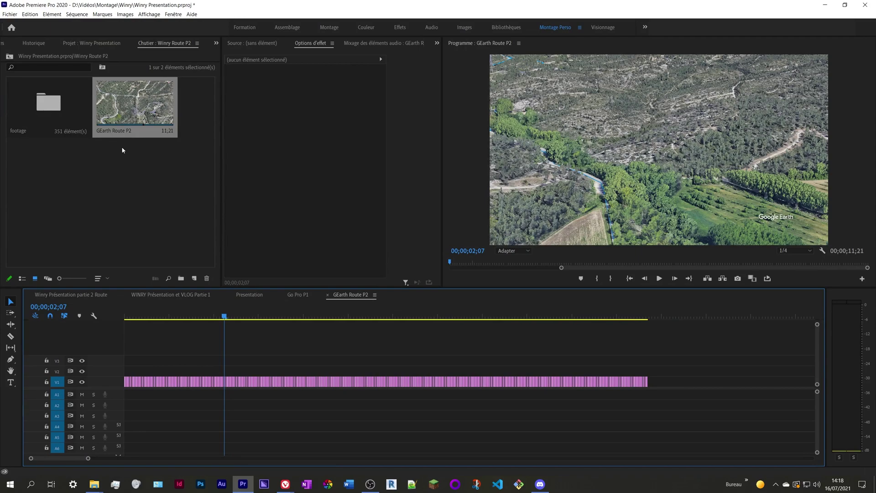
drag(55, 105, 152, 363)
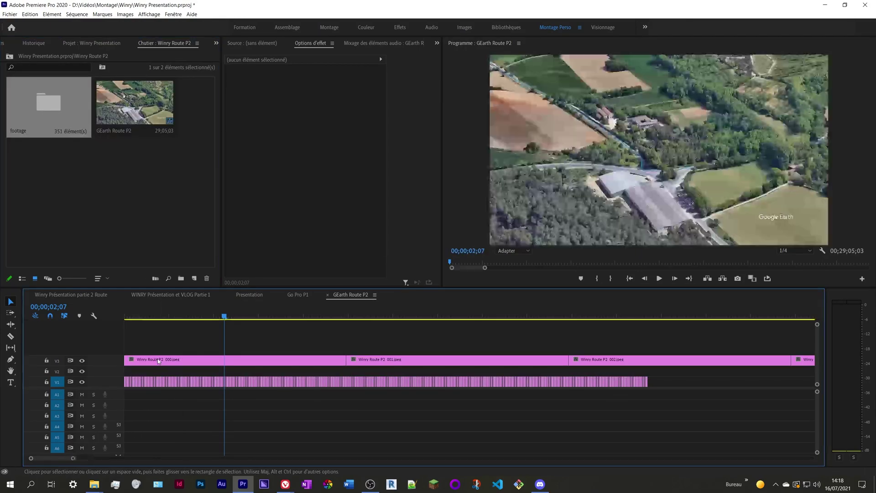
click(159, 364)
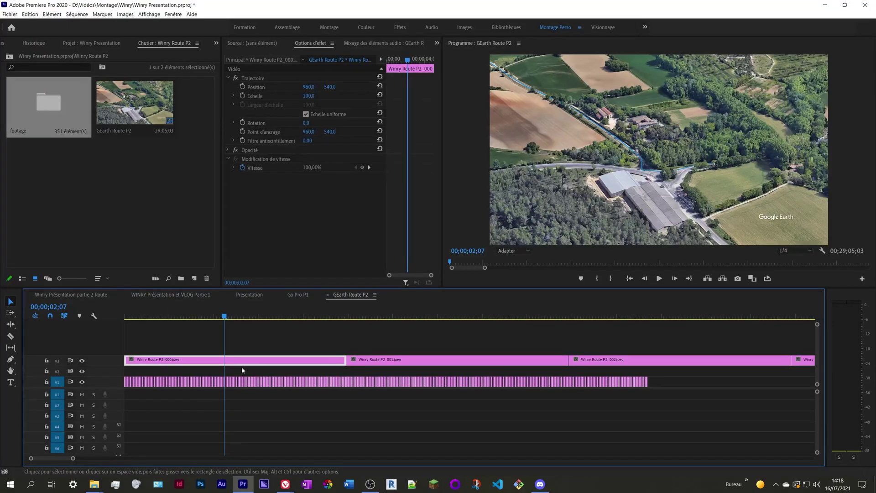
drag(73, 458, 786, 458)
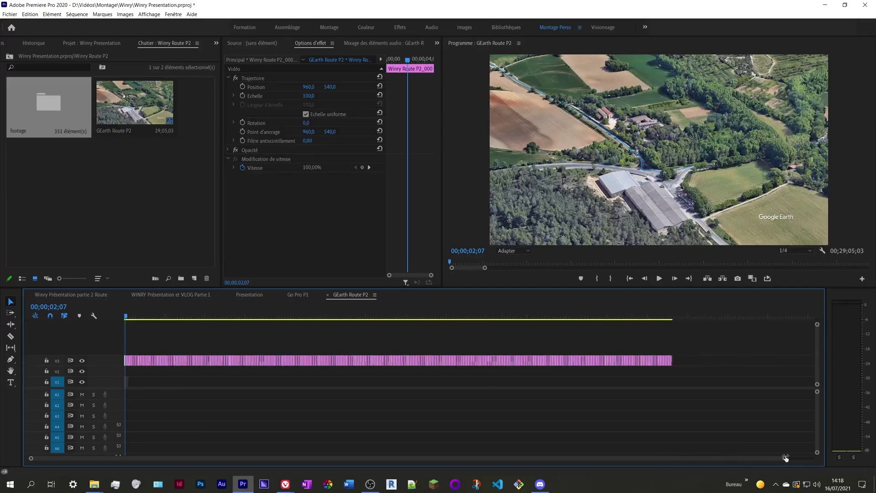
Try setting the duration of all images on track V3 to 00;00;00;01 without ripple, and inspect their spacing
drag(695, 343, 125, 361)
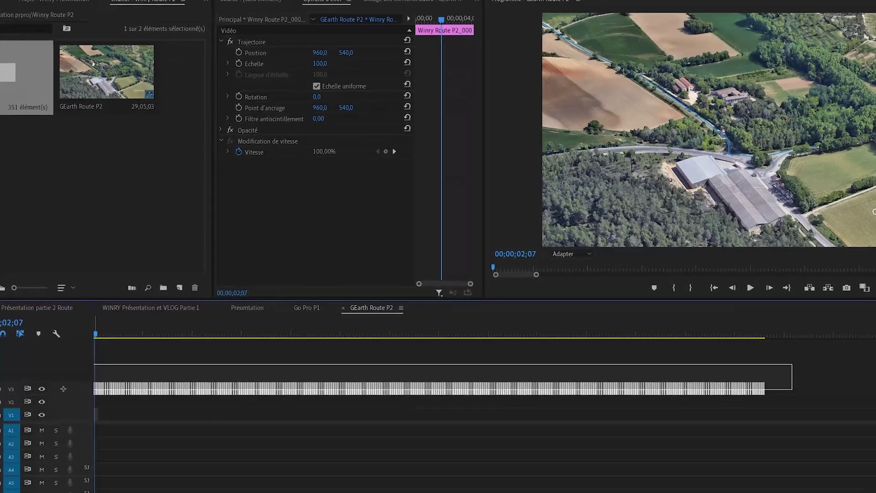
drag(93, 389, 95, 390)
right_click(231, 393)
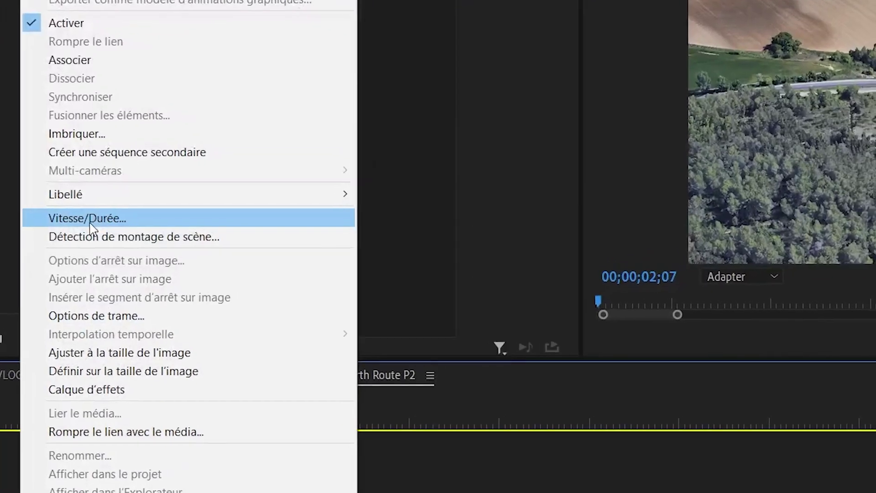
click(187, 214)
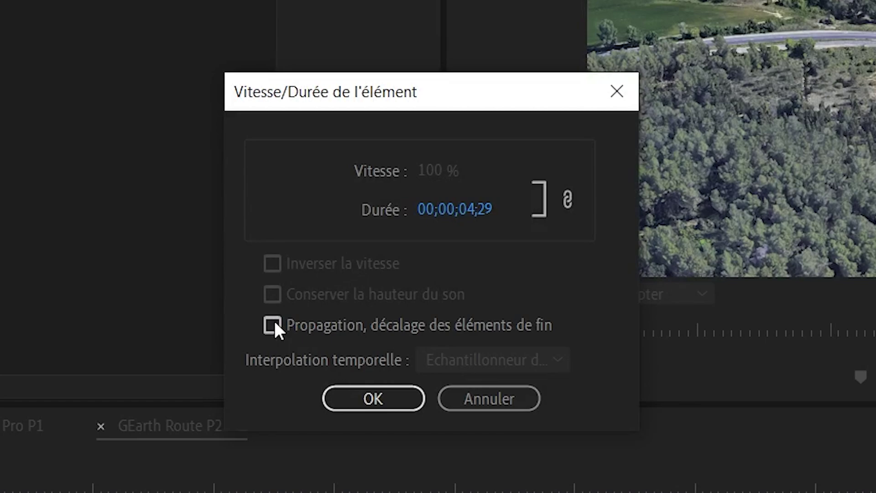
click(461, 209)
click(471, 210)
text(0)
key(BackSpace)
key(BackSpace)
text(01)
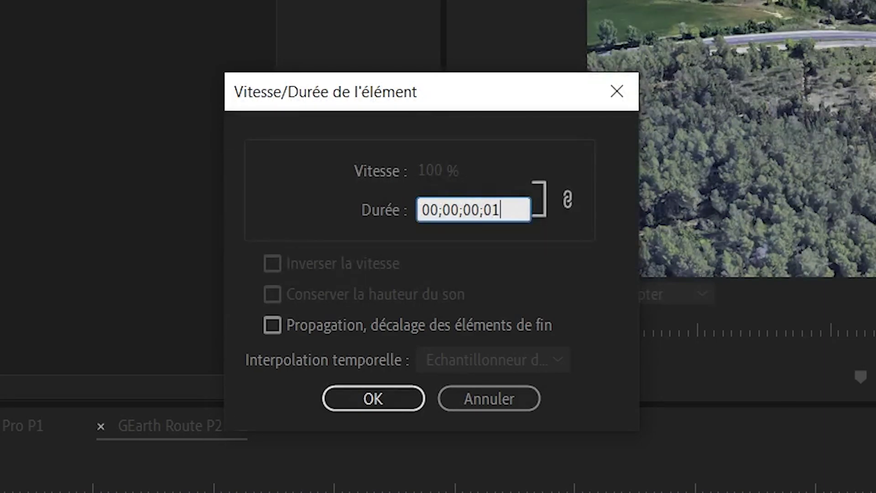
key(Return)
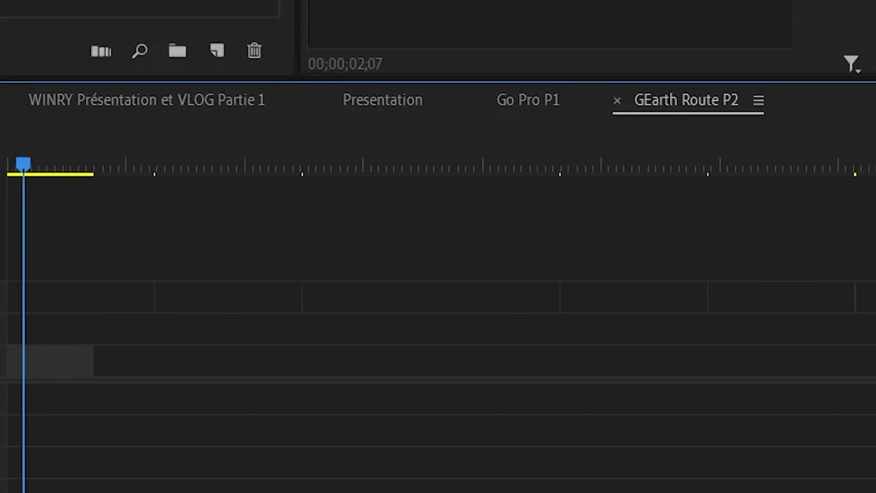
alt+scroll(438, 320, up, 10)
alt+scroll(438, 319, down, 4)
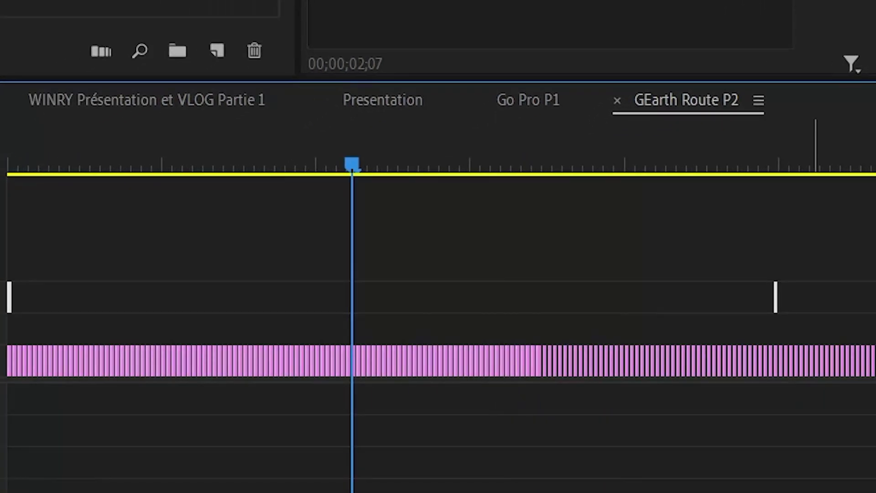
Set the duration of all V3 images to 00;00;00;01 with "Propagation, décalage des éléments de fin" enabled
right_click(609, 297)
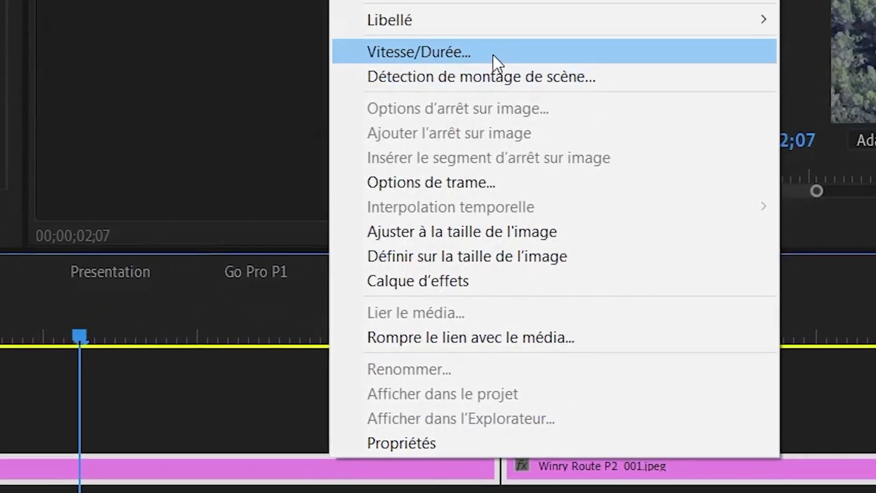
click(493, 55)
click(324, 290)
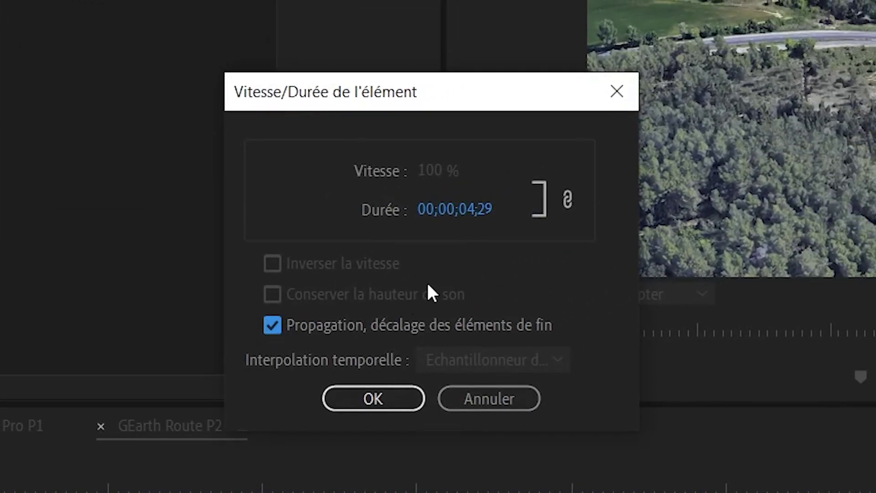
click(480, 210)
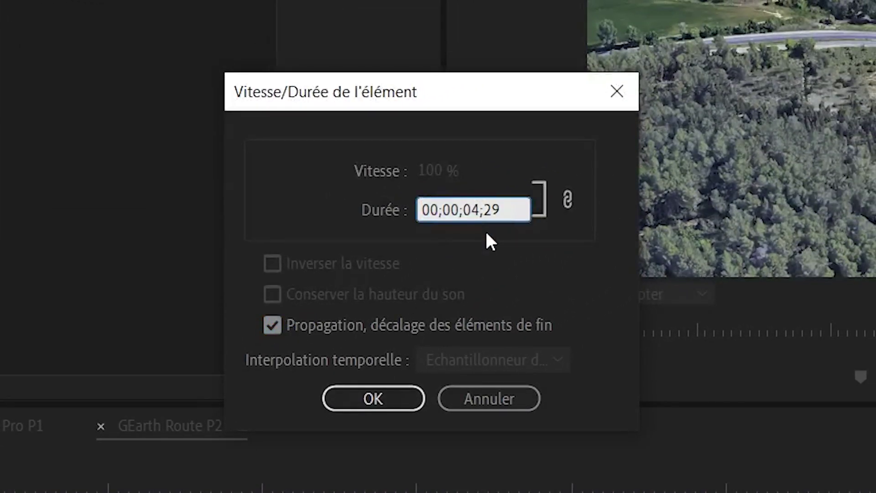
text(0)
key(Delete)
key(Delete)
text(01)
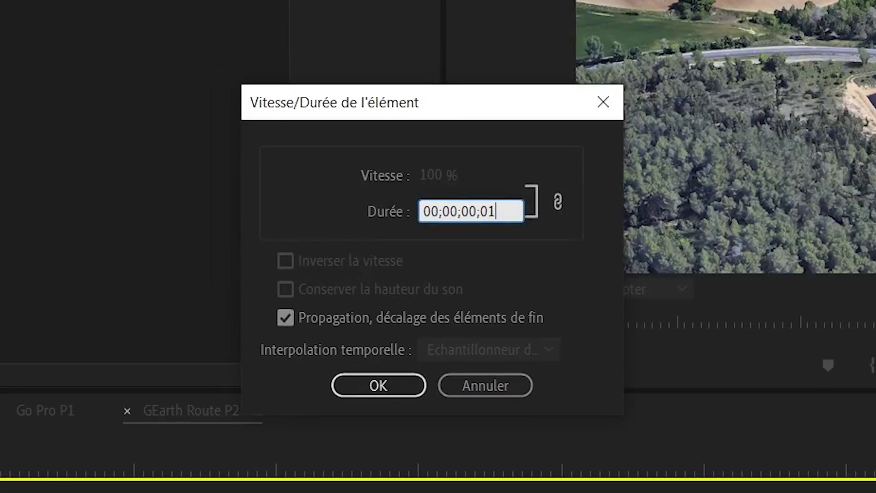
key(Return)
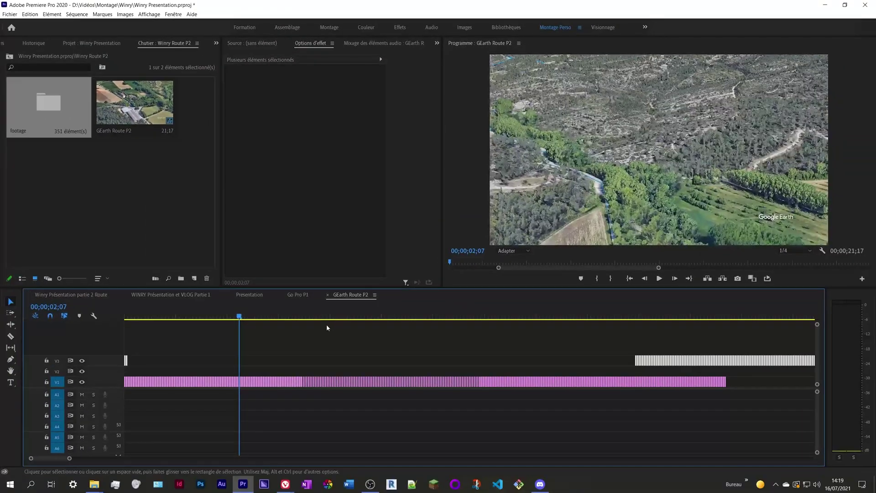
Inspect the gap between the retimed images on track V3, and delete those test images from GEarth Route P2
click(401, 333)
click(395, 363)
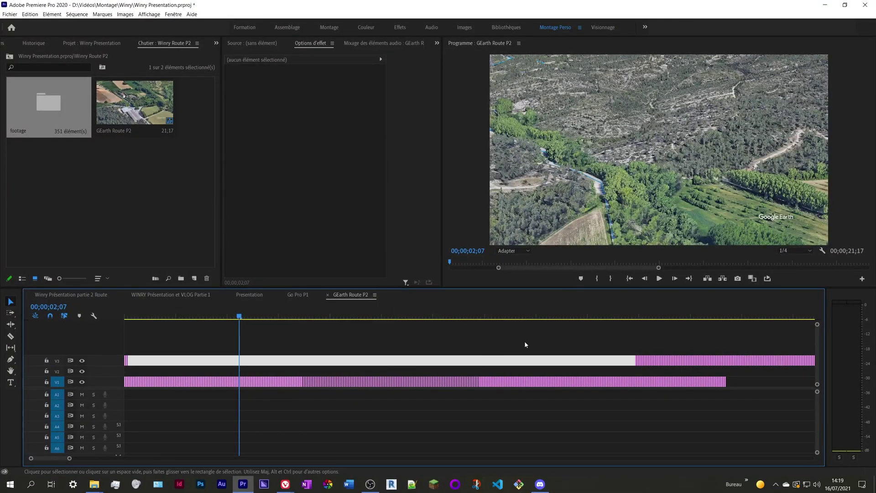
key(ctrl+z)
alt+scroll(405, 339, down, 2)
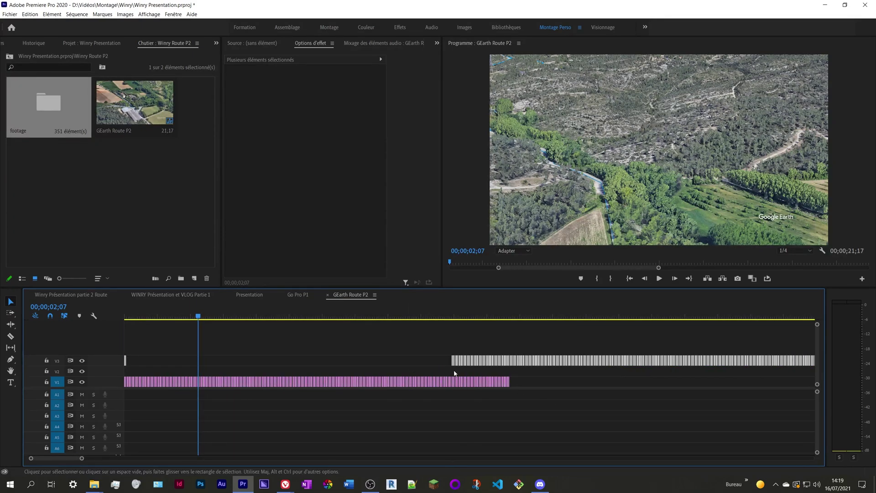
key(Delete)
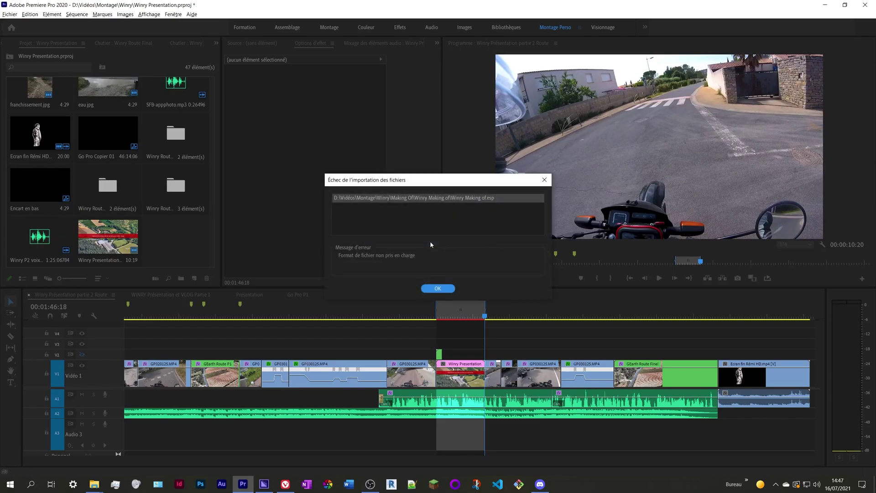
Dismiss the import error, open the Winry Making of bin and review the GEarth Winry Making Of sequence settings
click(439, 287)
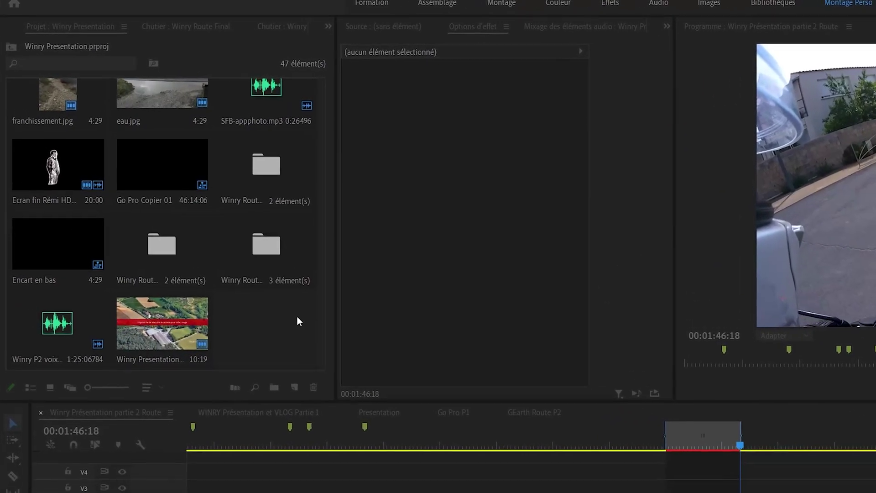
double_click(261, 321)
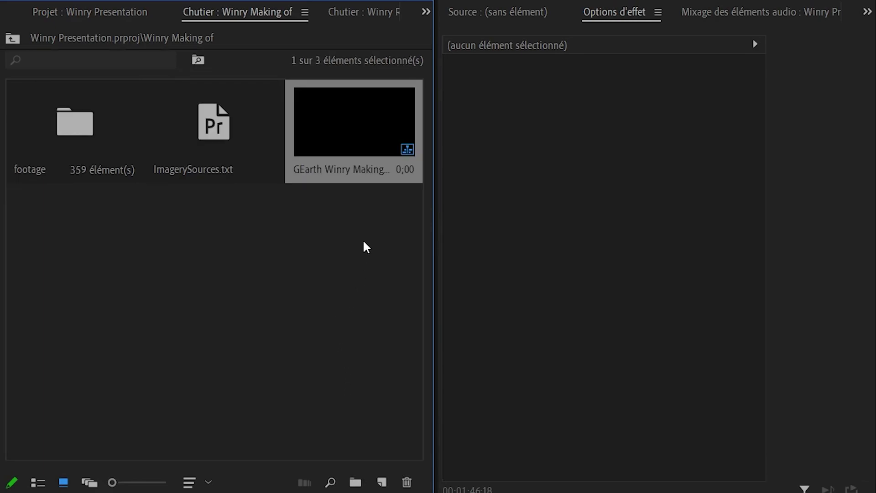
right_click(363, 157)
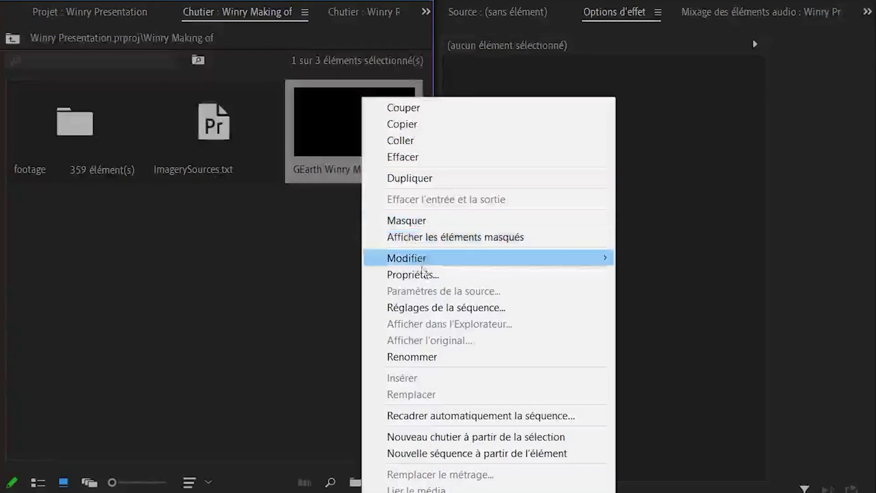
click(447, 307)
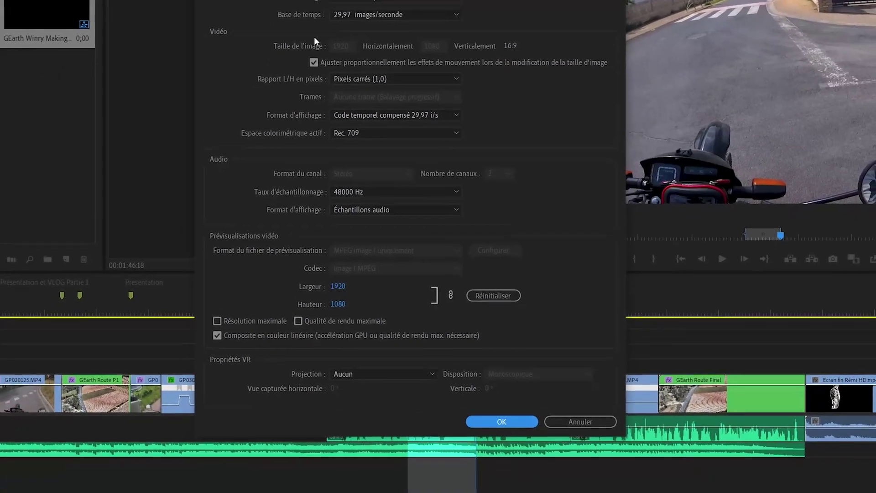
click(508, 334)
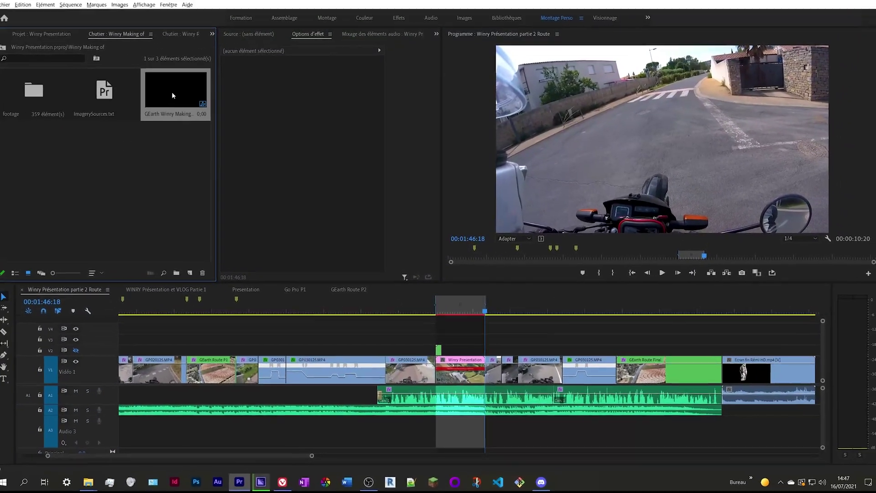
Open the GEarth Winry Making Of sequence and place the footage bin's images at the start of track V1
double_click(174, 94)
drag(42, 100, 168, 401)
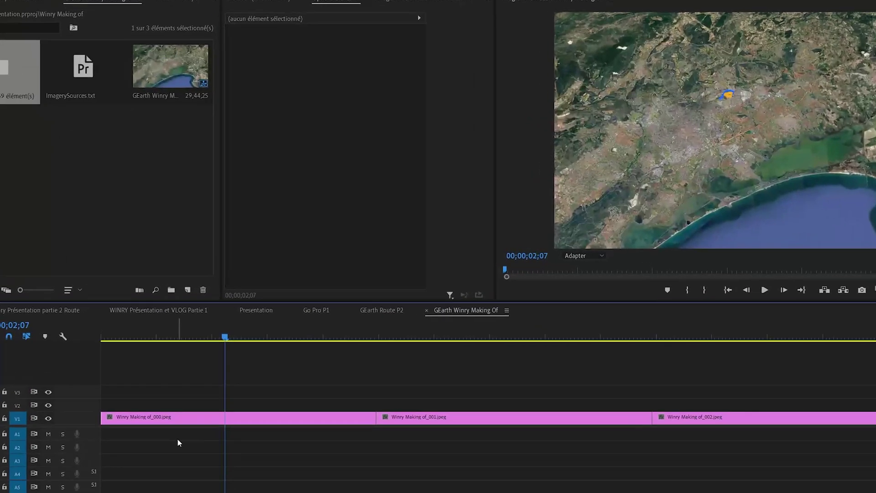
Set the duration of all images in GEarth Winry Making Of to 00;00;00;01, with ripple of trailing clips enabled
right_click(205, 382)
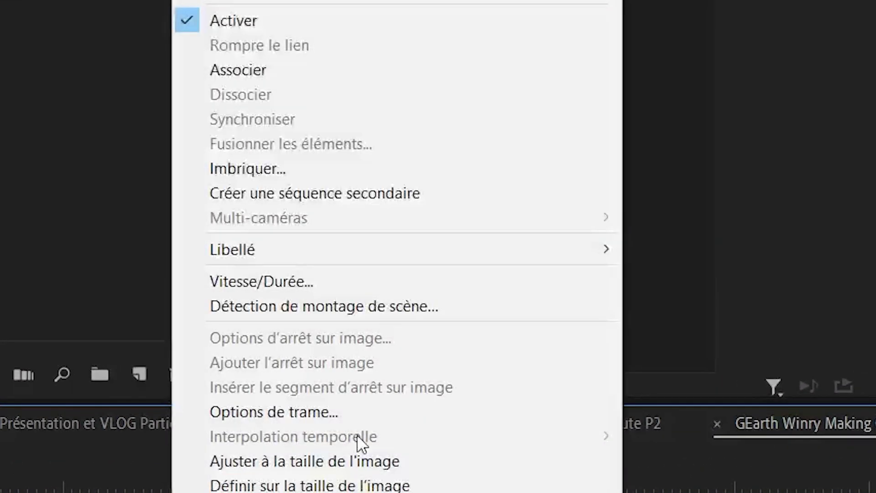
click(333, 281)
click(747, 210)
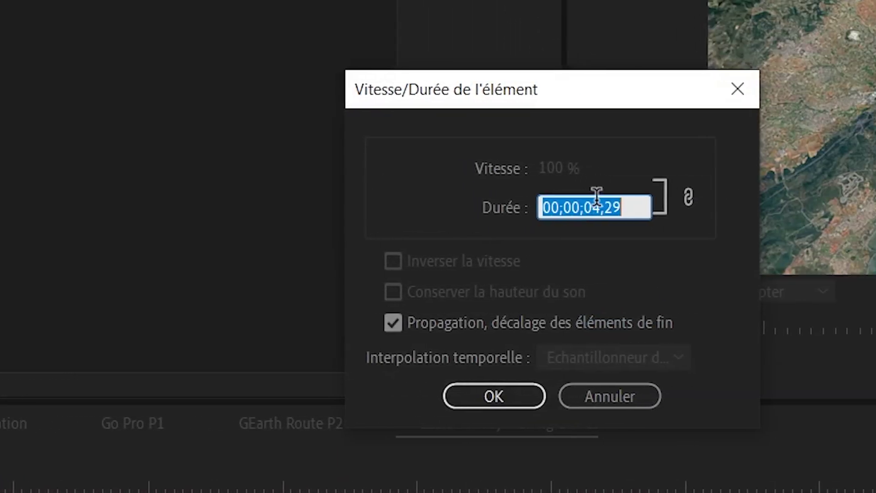
click(599, 203)
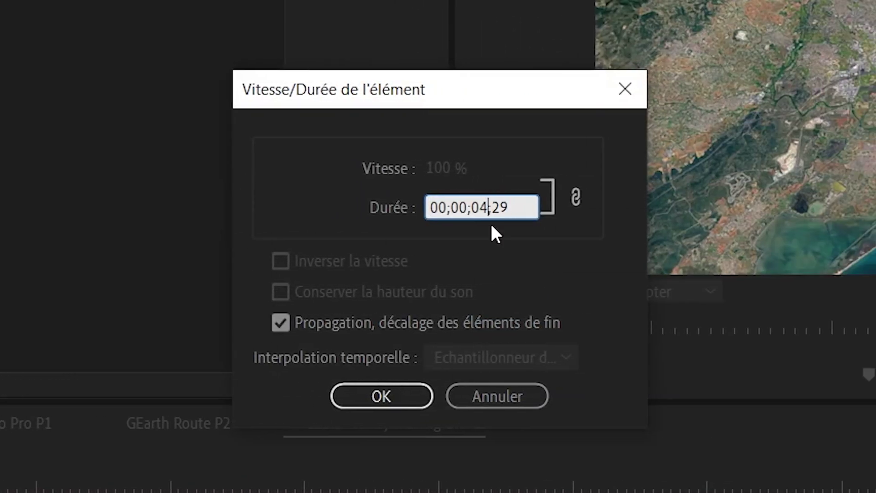
key(BackSpace)
text(0)
key(Right)
key(Delete)
key(Delete)
text(01)
key(Return)
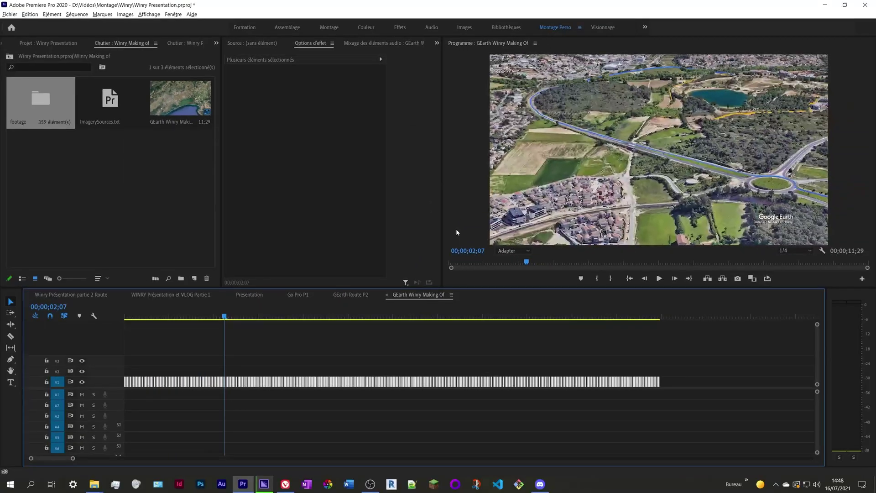
Open the Winry Présentation partie 2 Route sequence and place the GEarth Winry Making Of sequence on track V1, past the closing clip
click(70, 294)
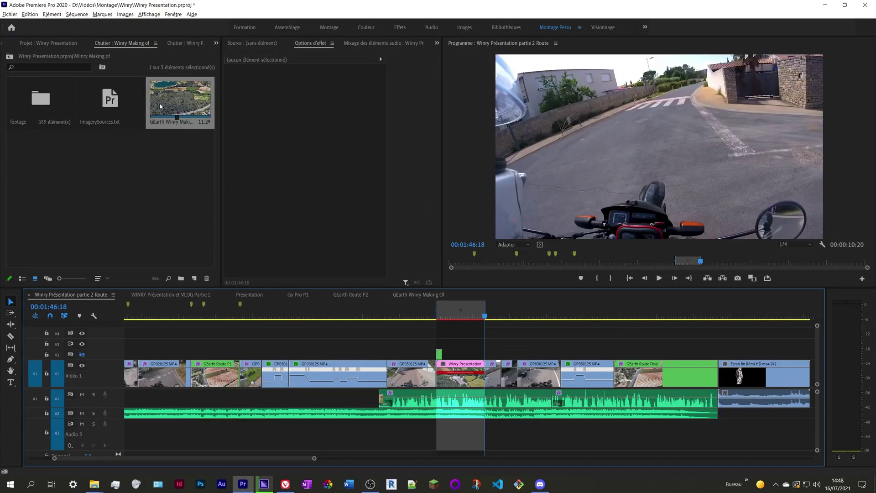
alt+scroll(479, 361, down, 2)
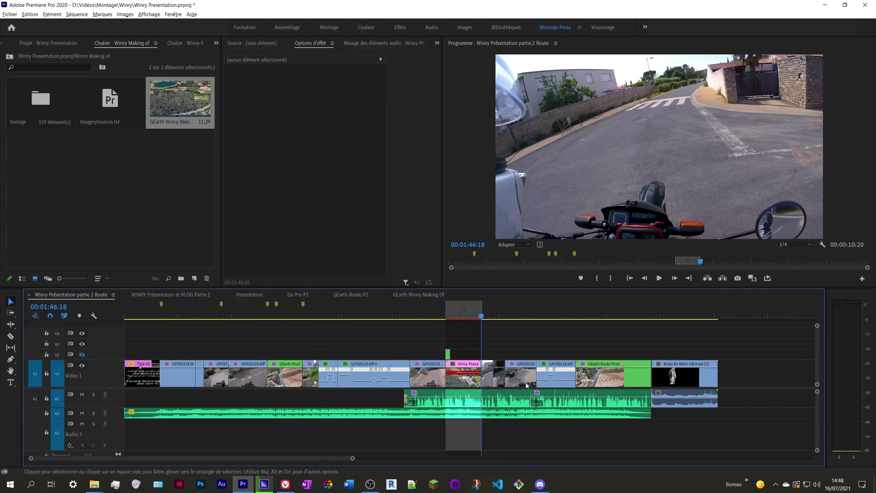
scroll(449, 339, down, 5)
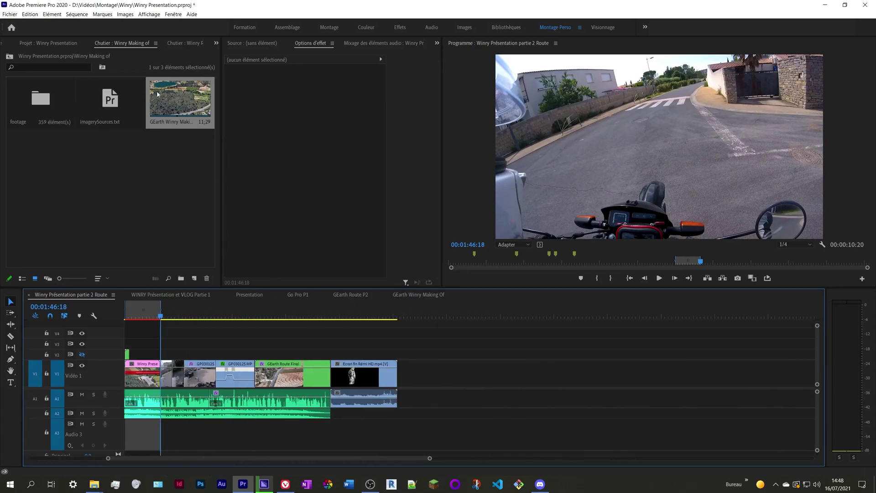
drag(362, 297, 464, 381)
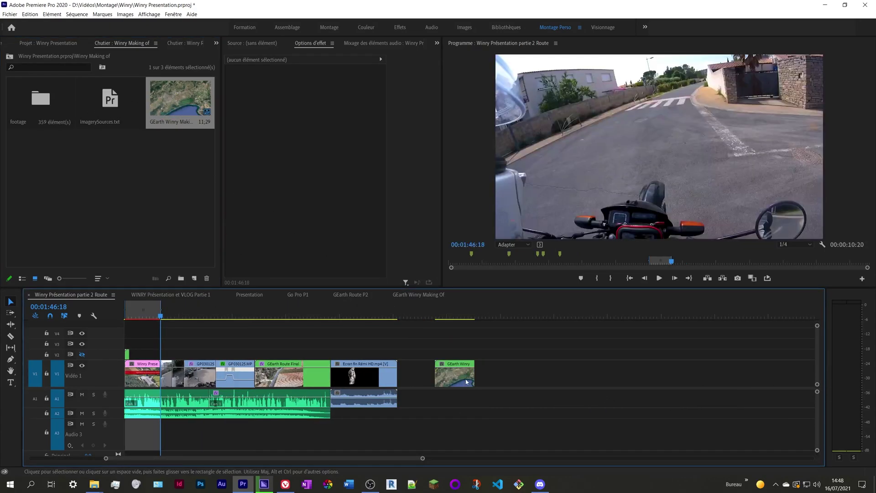
mouse_move(443, 315)
mouse_down()
mouse_move(454, 315)
mouse_move(443, 316)
mouse_up()
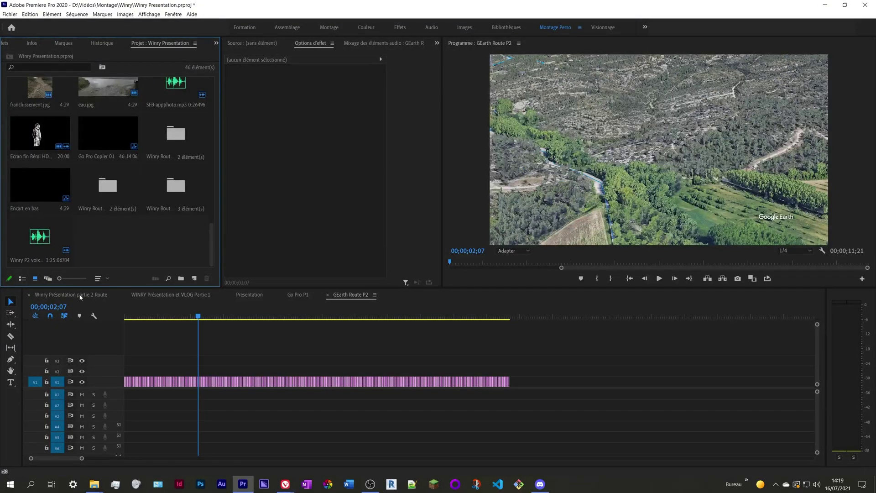
In Winry Présentation partie 2 Route, try placing the GEarth Route P2 sequence on track V2 above the existing clip, and delete it
click(79, 295)
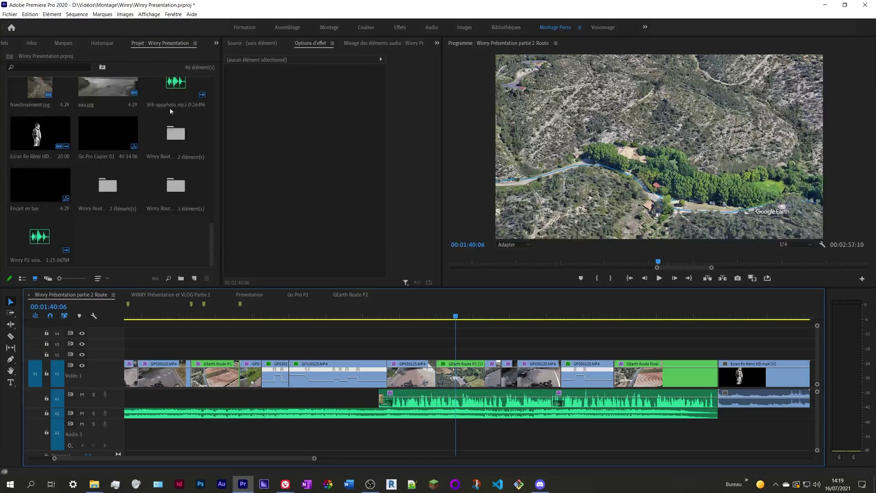
double_click(108, 186)
drag(122, 120, 441, 354)
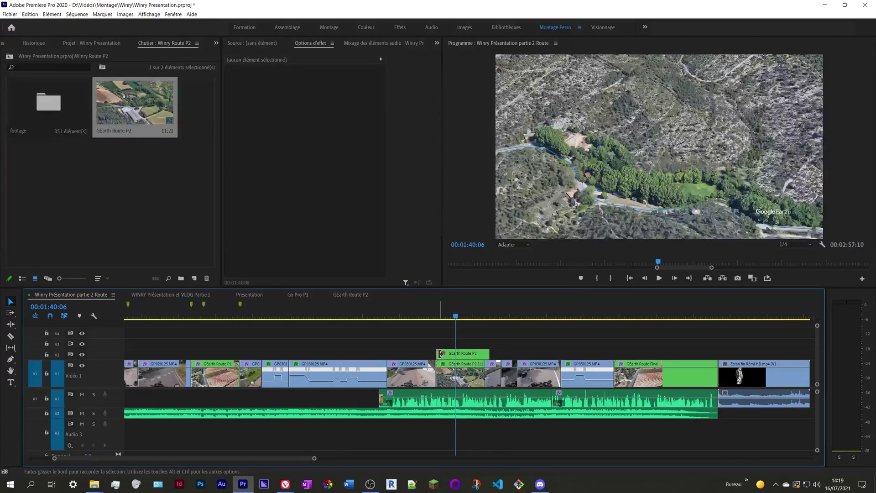
click(445, 353)
key(Delete)
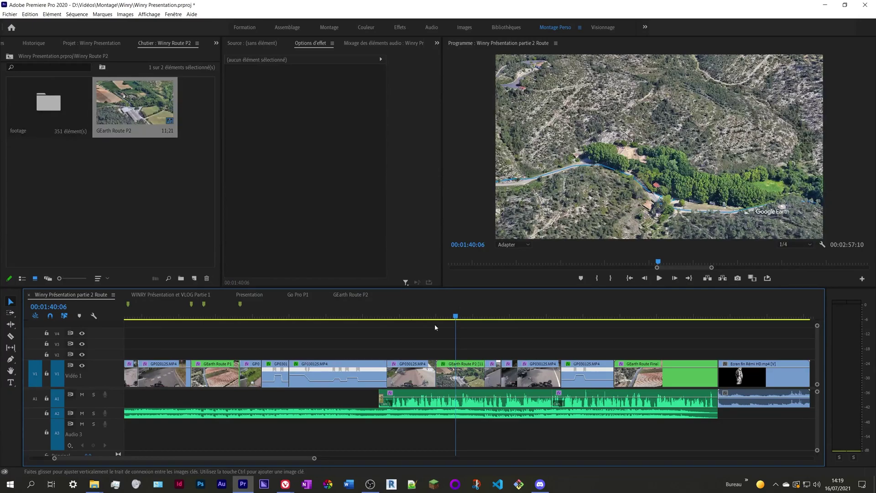
Replace the GEarth Route P2 clip on track V1 with an After Effects composition, saving the new project as Winry Making of
right_click(470, 382)
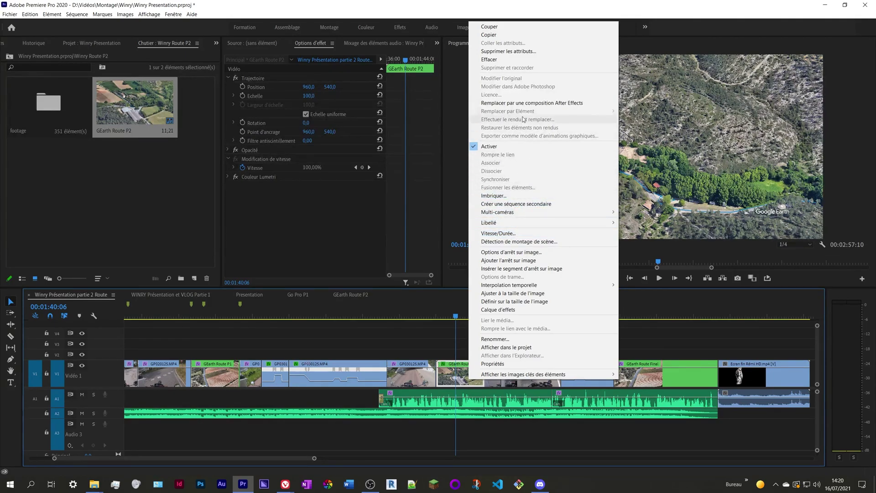
click(527, 103)
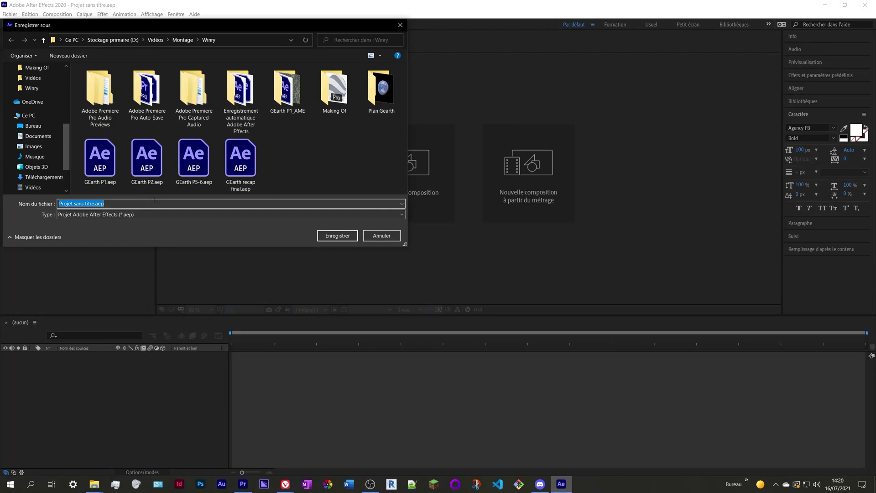
text(Winry Ma)
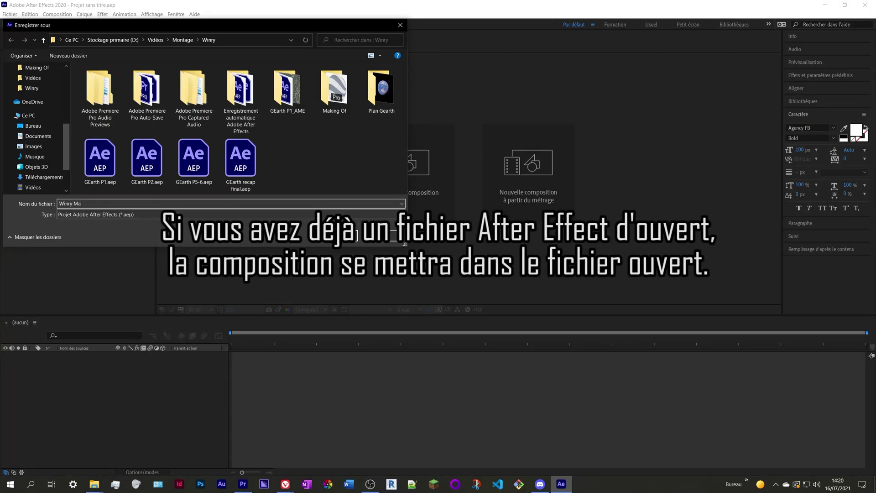
key(BackSpace)
key(BackSpace)
text(Making of)
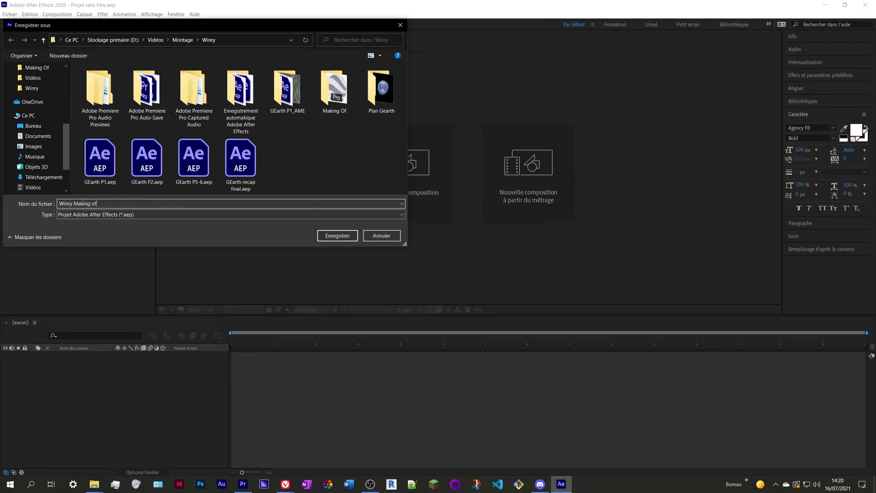
key(Return)
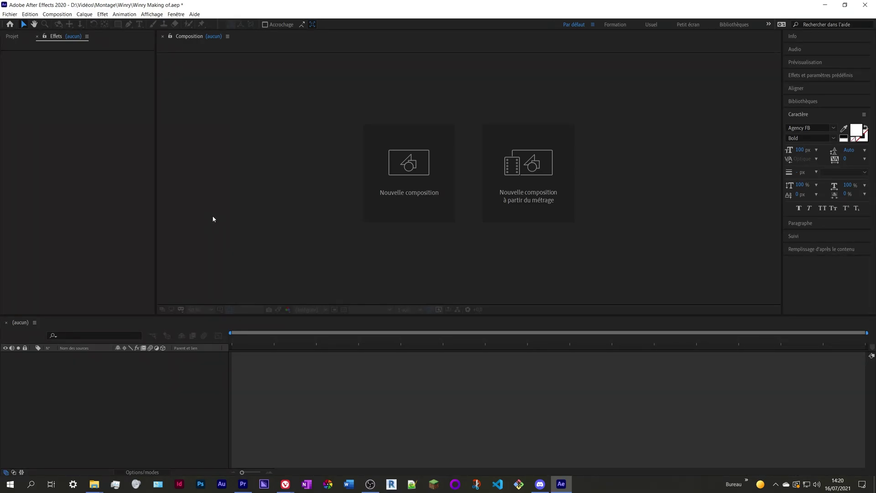
Switch to Premiere Pro and check the linked composition among the Winry Presentation project items
mouse_move(247, 487)
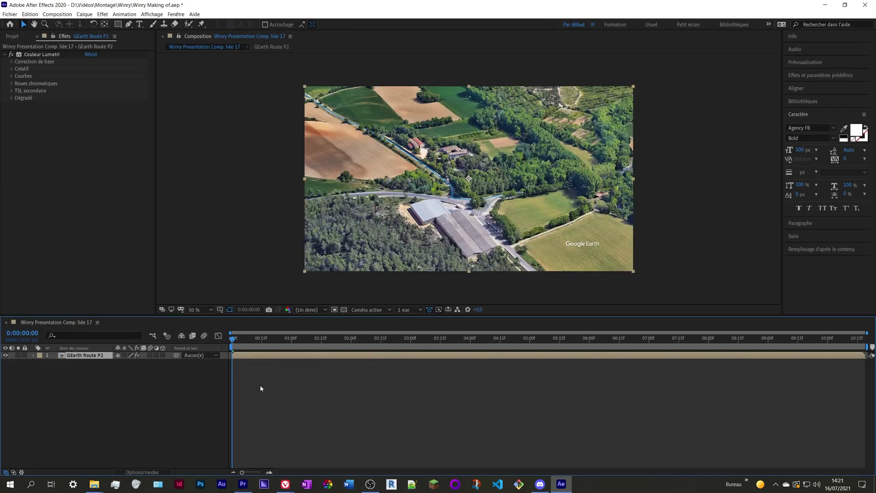
click(243, 483)
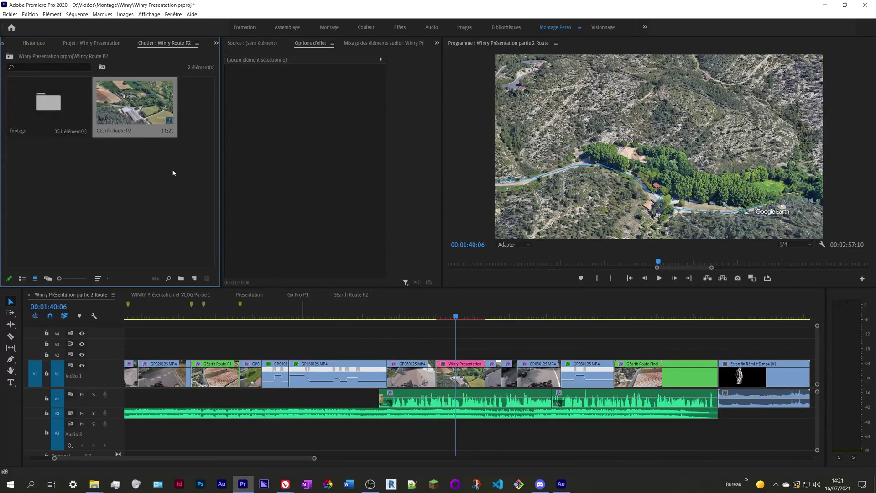
click(104, 44)
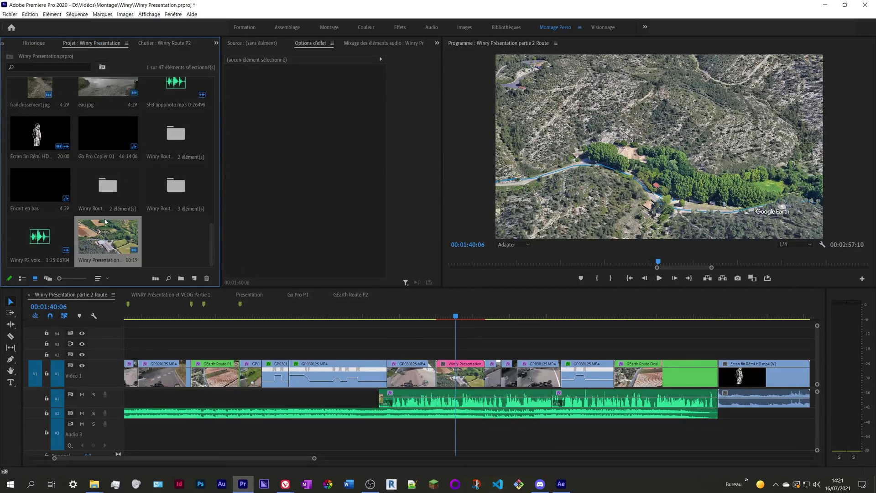
scroll(172, 243, up, 5)
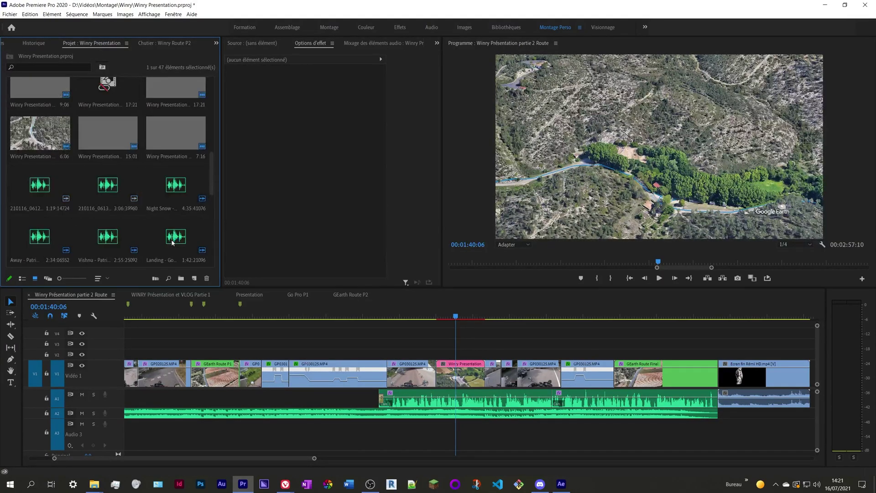
scroll(173, 243, down, 6)
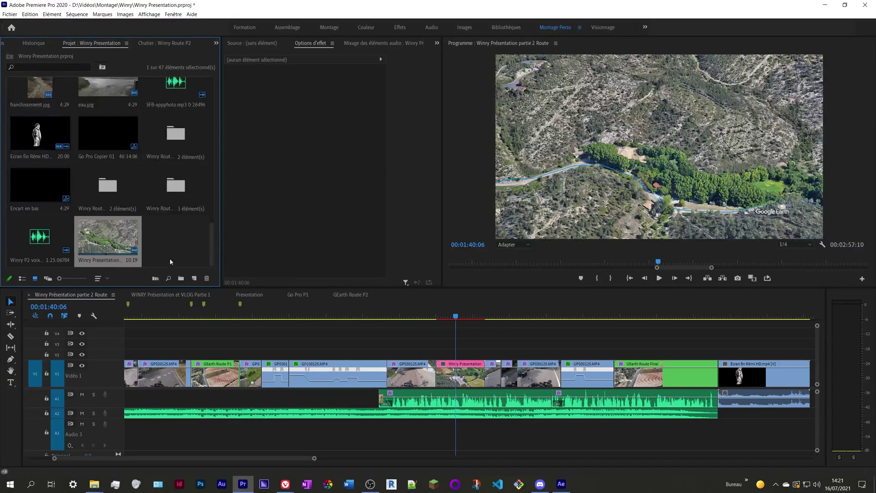
Switch to After Effects, save the Winry Making of project and show layer names instead of source names
click(561, 483)
click(142, 395)
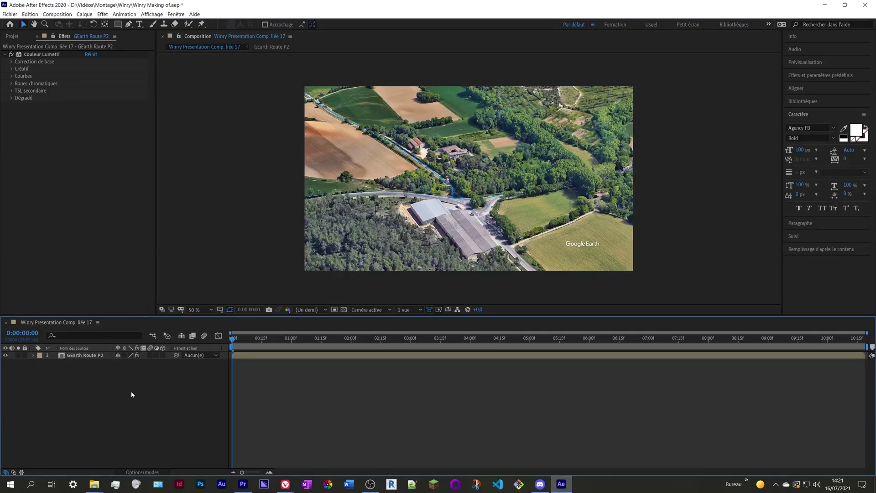
key(ctrl+s)
click(96, 349)
Collapse the Lumetri effect on the GEarth Route P2 layer and run 3D camera tracking on it, accepting the warning
click(85, 355)
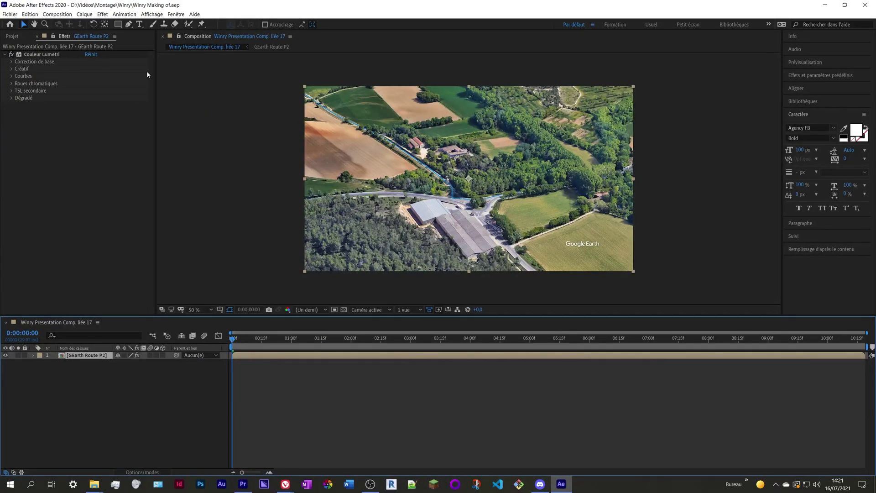
click(11, 55)
click(4, 54)
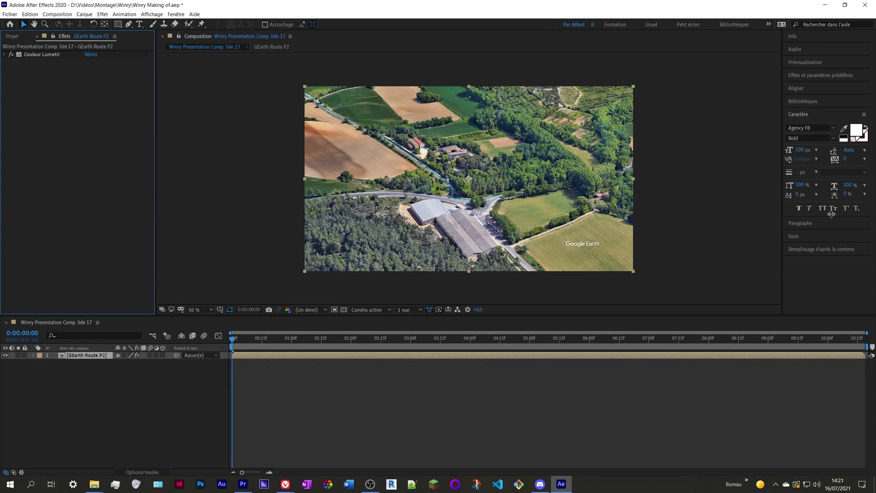
click(801, 236)
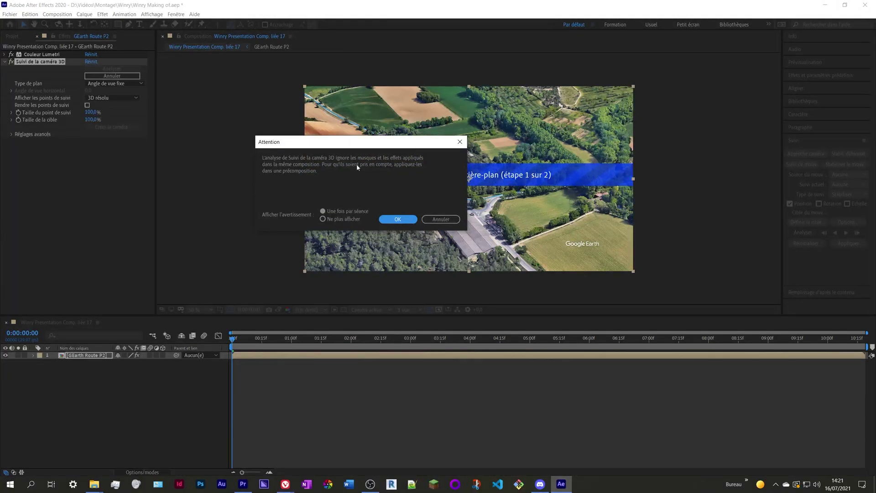
click(404, 223)
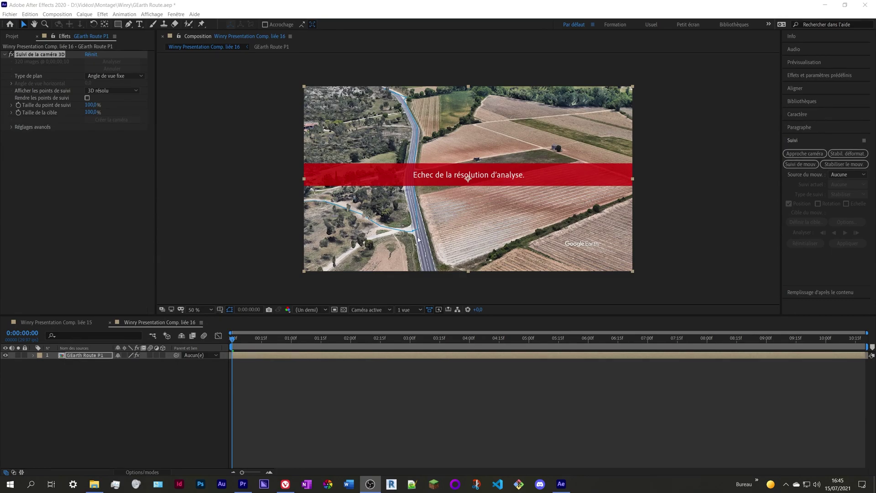
Examine the GEarth Route P1 camera tracking result at several times along the composition
click(293, 339)
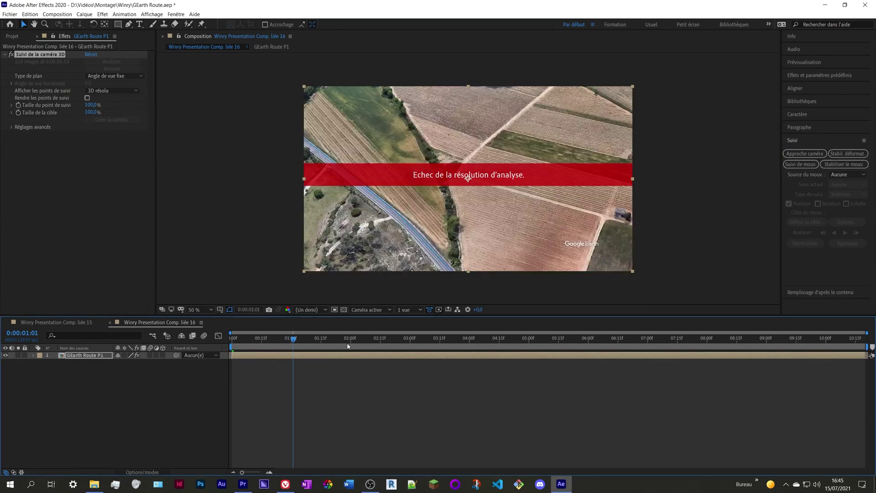
click(477, 341)
click(577, 340)
click(668, 339)
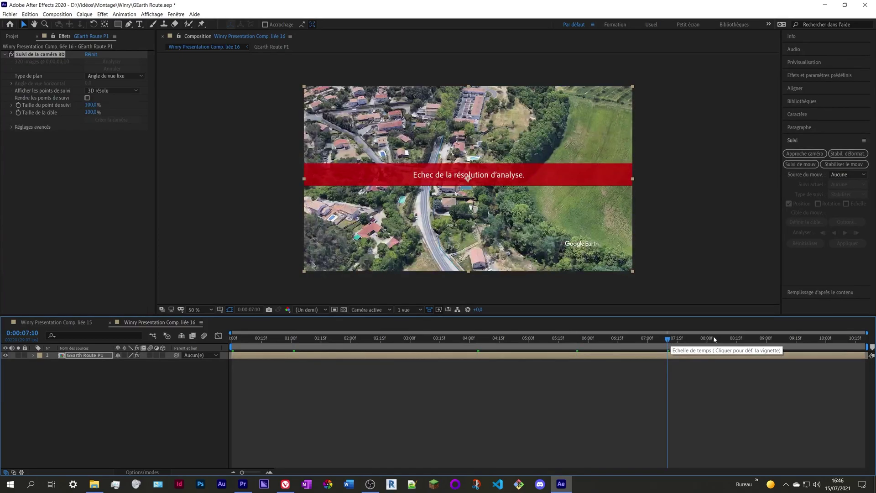
click(717, 339)
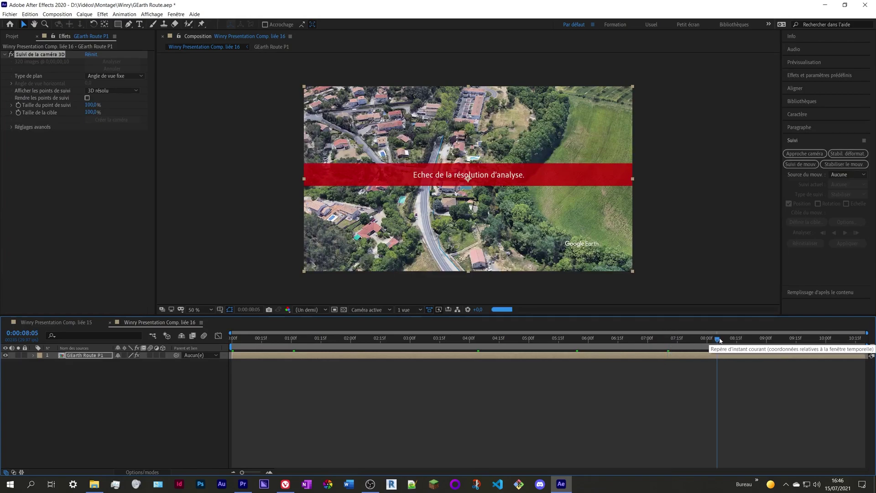
click(775, 341)
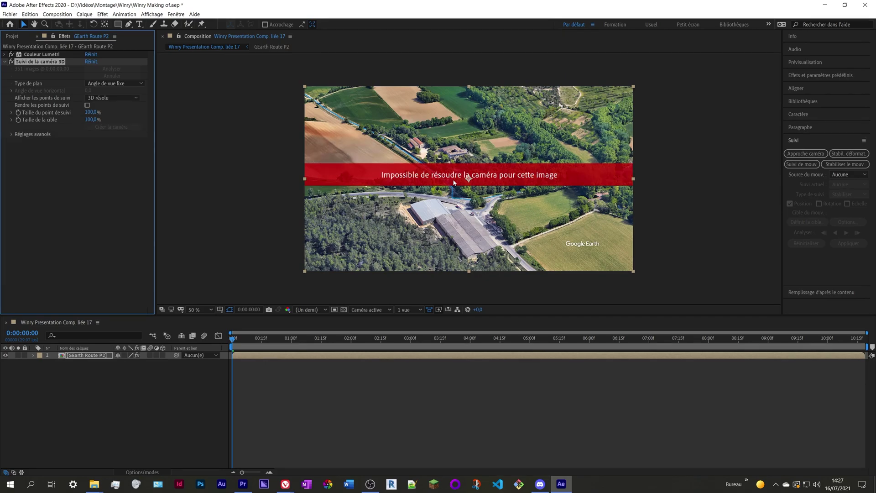
Create a null and a camera from the track points over the trees beside the road at 0:00:03:11 in GEarth Route P2
click(277, 343)
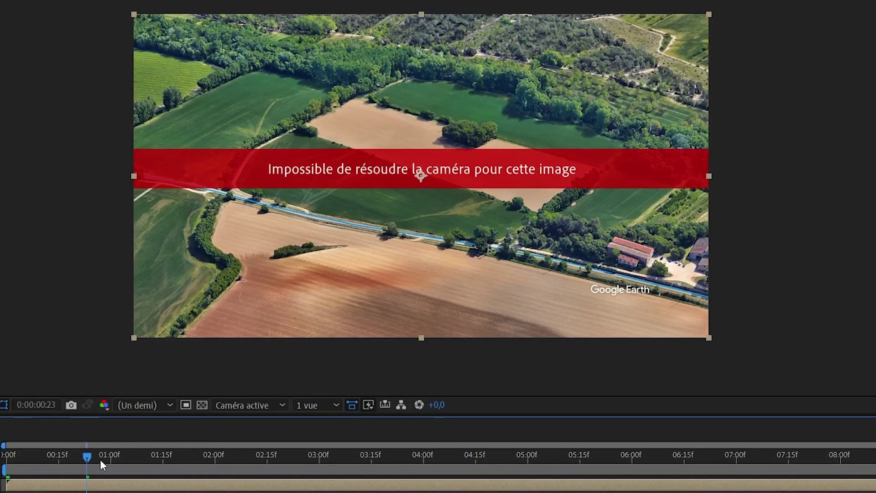
drag(100, 459, 147, 453)
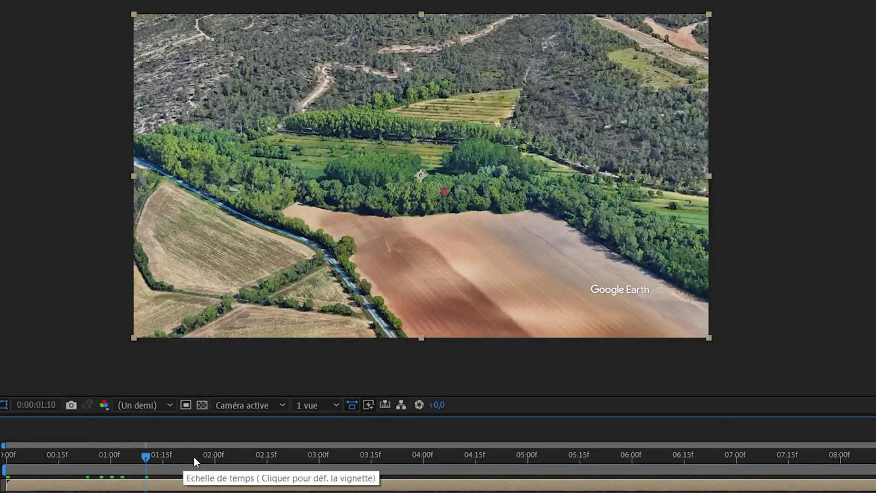
click(209, 460)
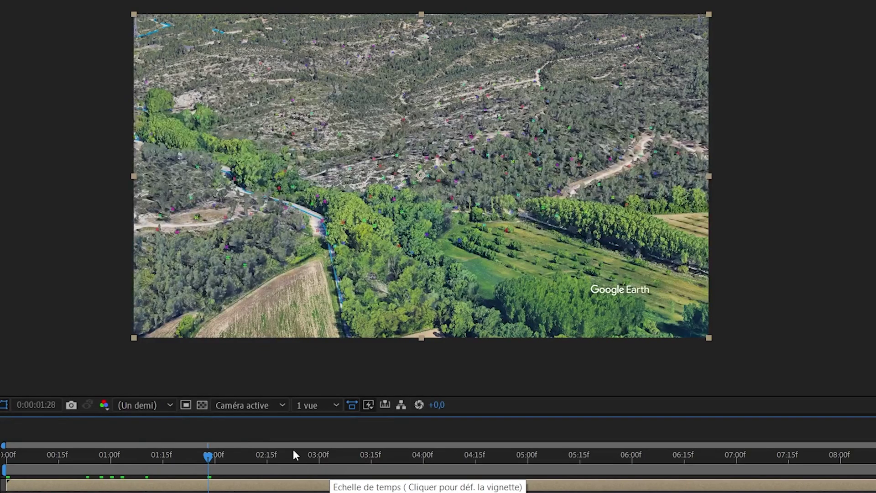
click(297, 458)
click(358, 460)
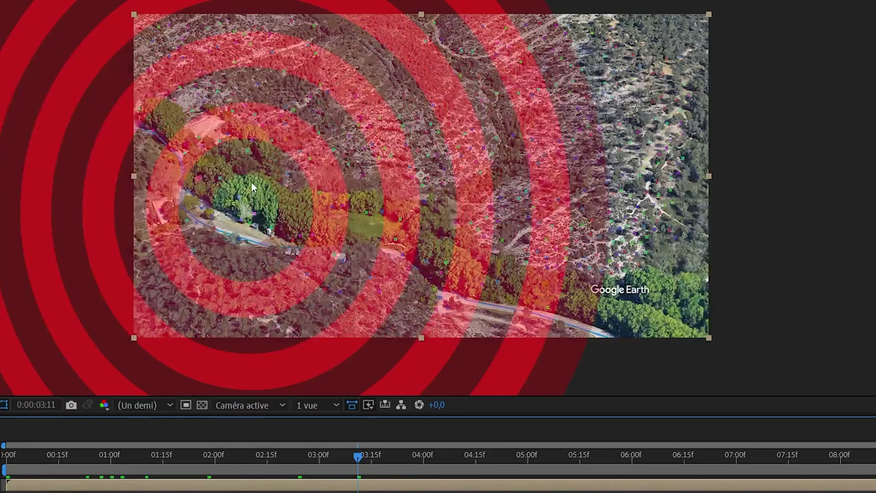
right_click(235, 170)
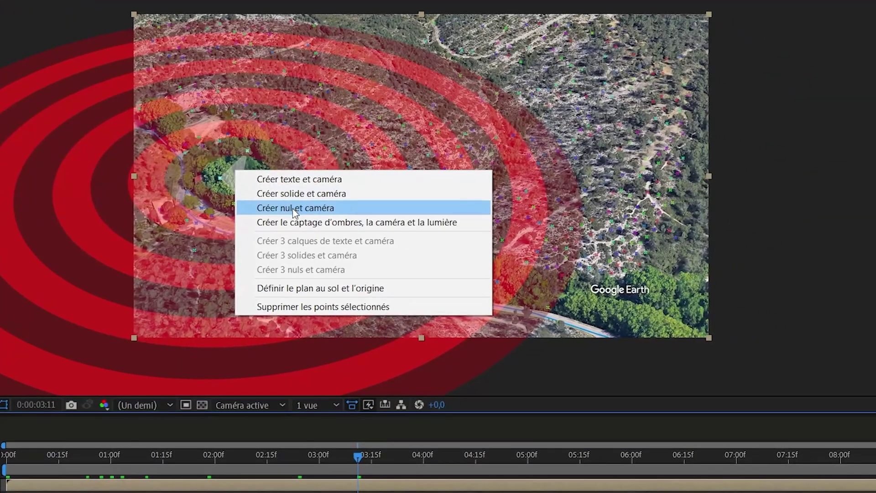
click(685, 288)
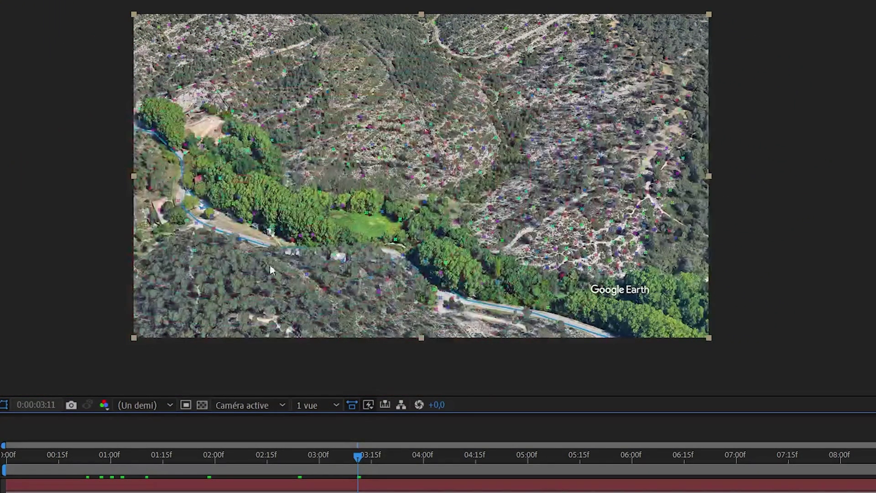
Create a null from the track points beside the winding road at 0:00:05:03 in GEarth Route P2
click(502, 457)
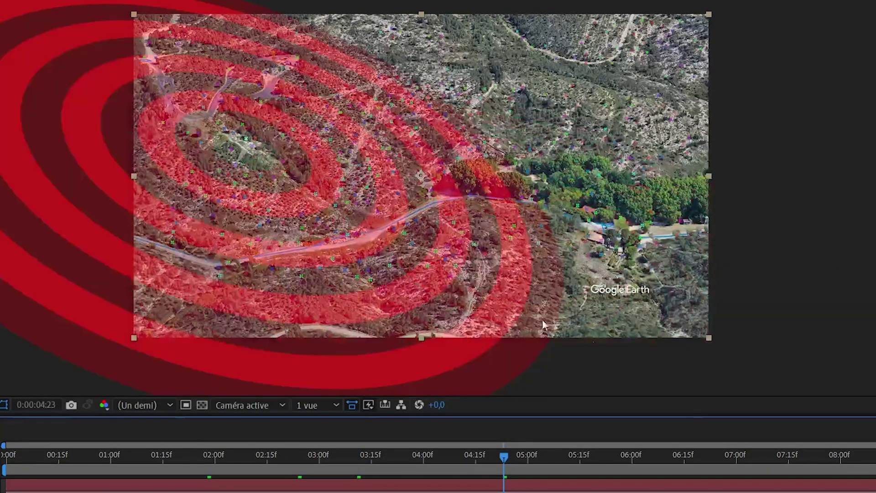
click(538, 456)
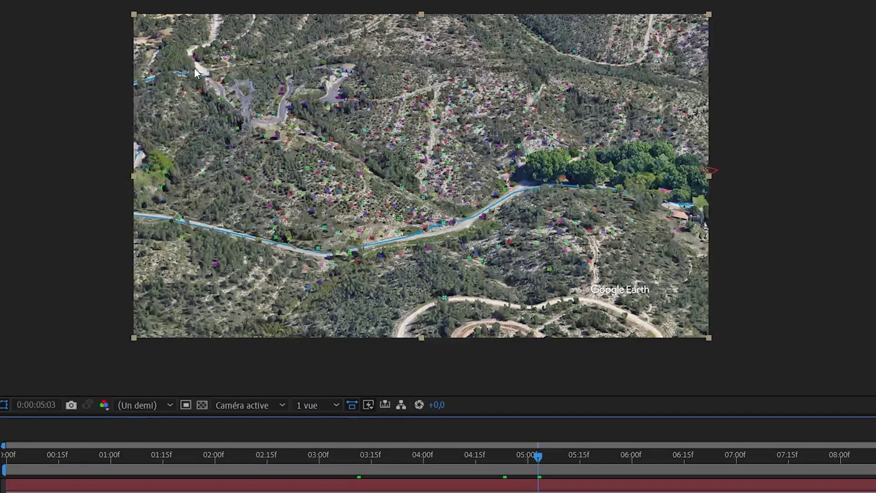
right_click(185, 65)
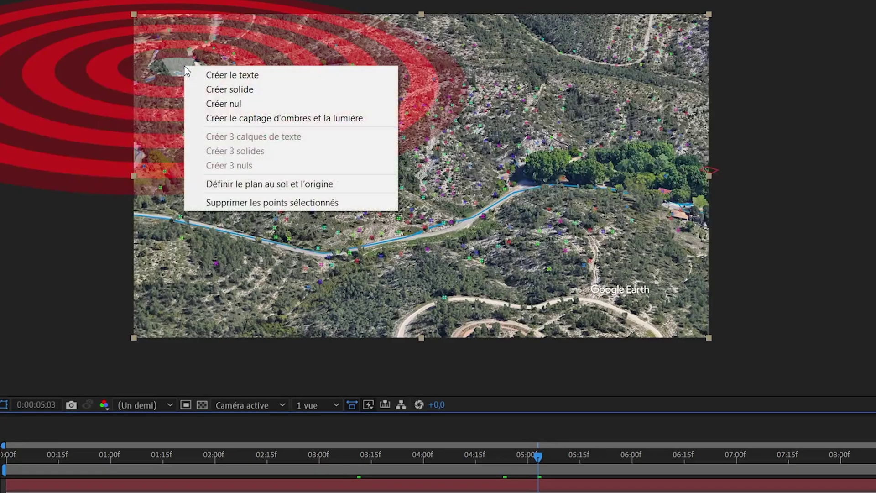
click(201, 103)
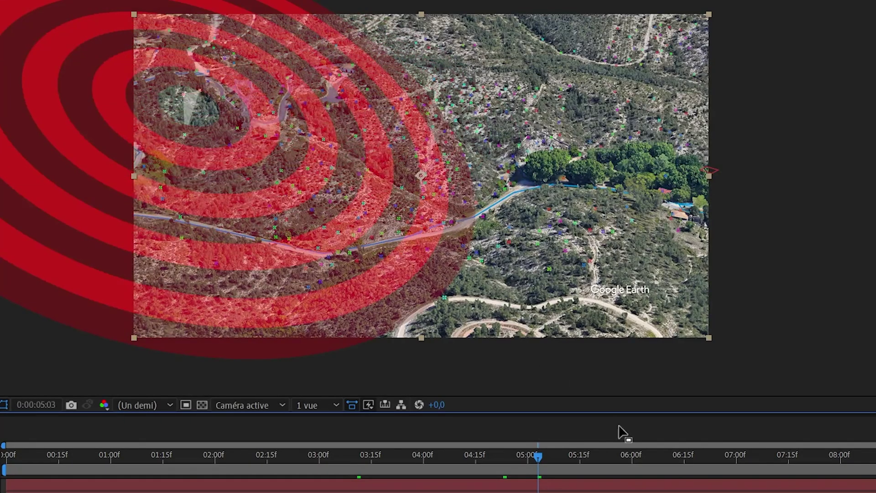
Create nulls from the track points at the road crossing just after 8 seconds and beside the town at 0:00:09:21
click(670, 459)
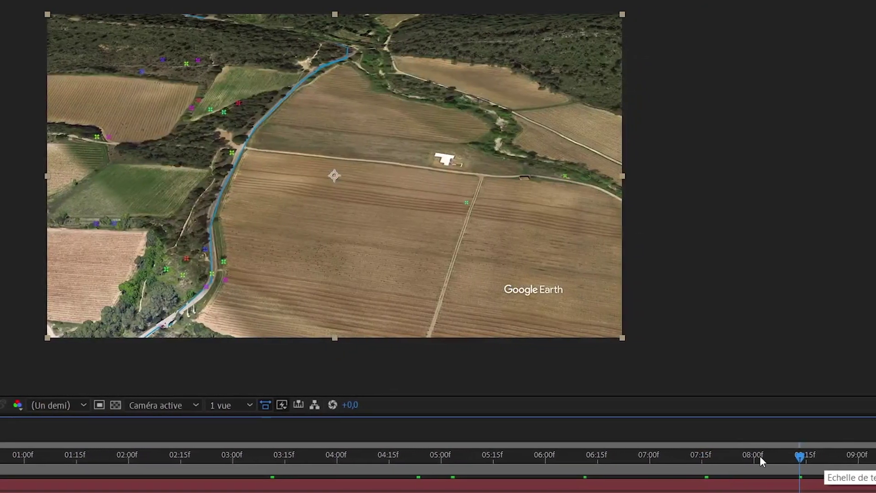
click(786, 456)
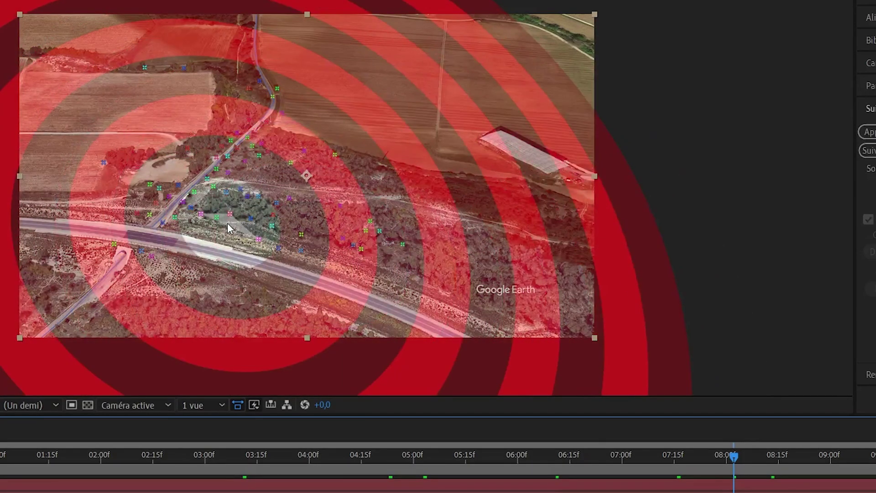
right_click(163, 250)
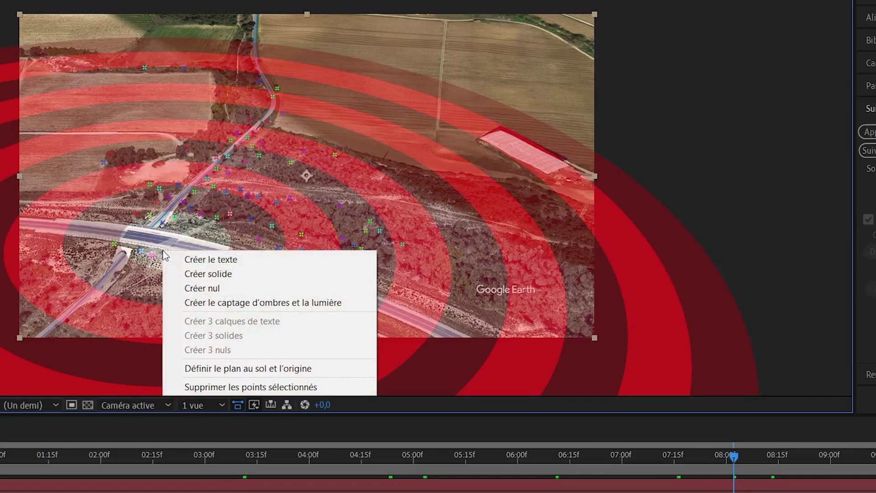
click(180, 287)
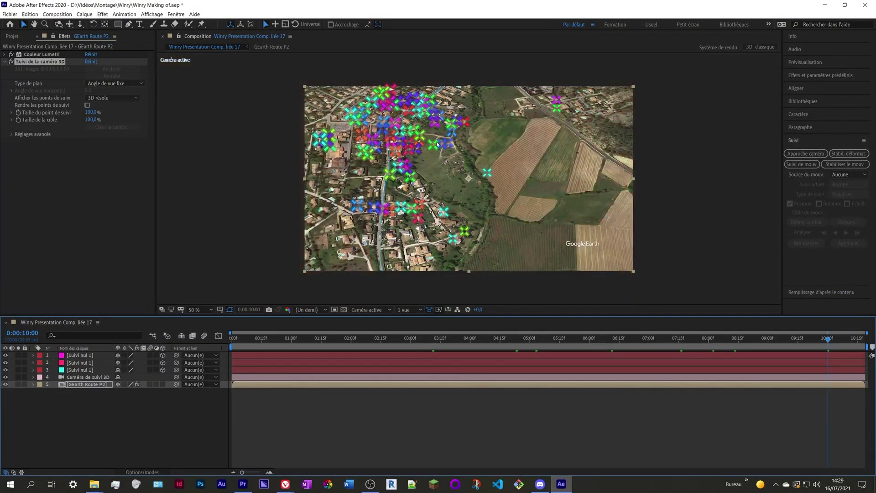
right_click(409, 163)
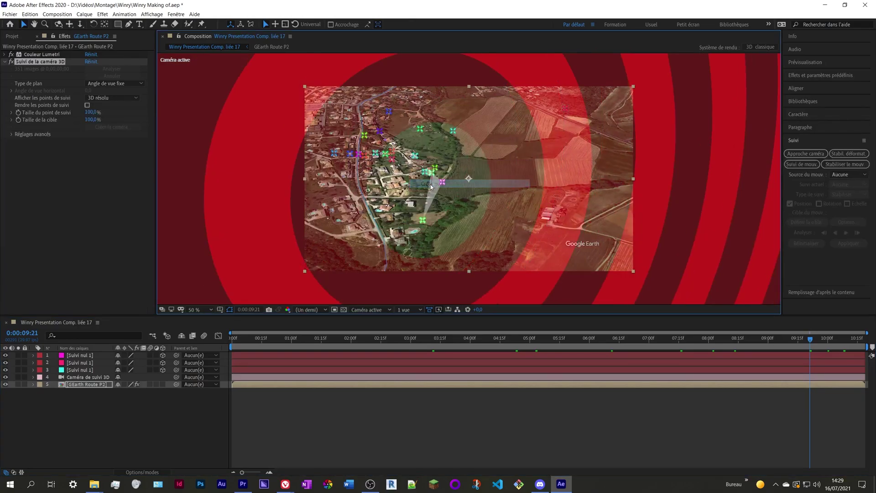
click(431, 185)
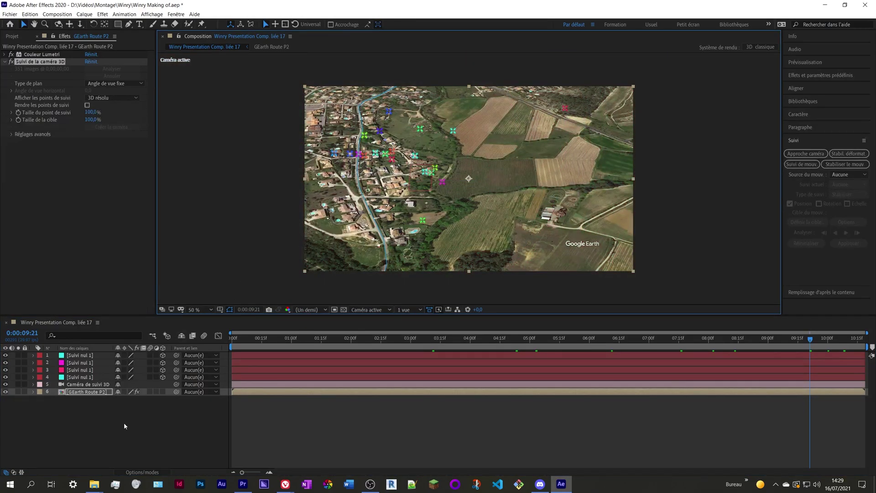
Rename the first tracking null, just above the 3D tracking camera, as NUL Parking
click(75, 377)
right_click(74, 377)
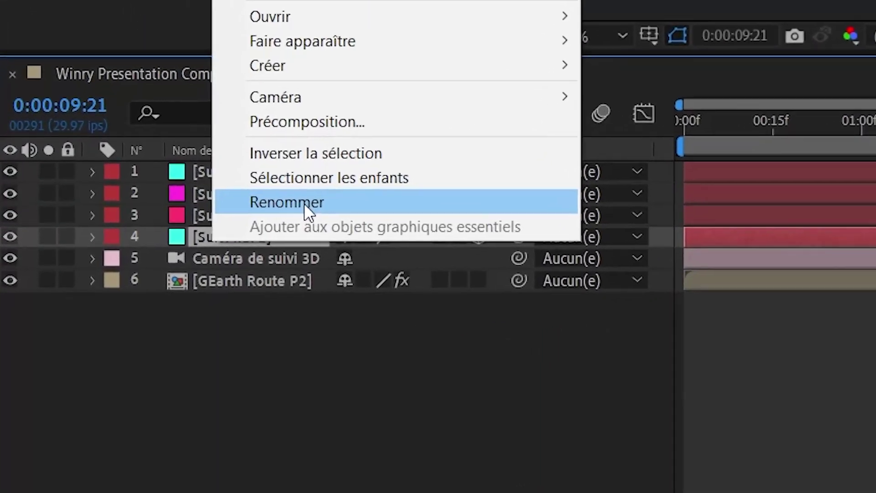
click(304, 203)
text(NUL)
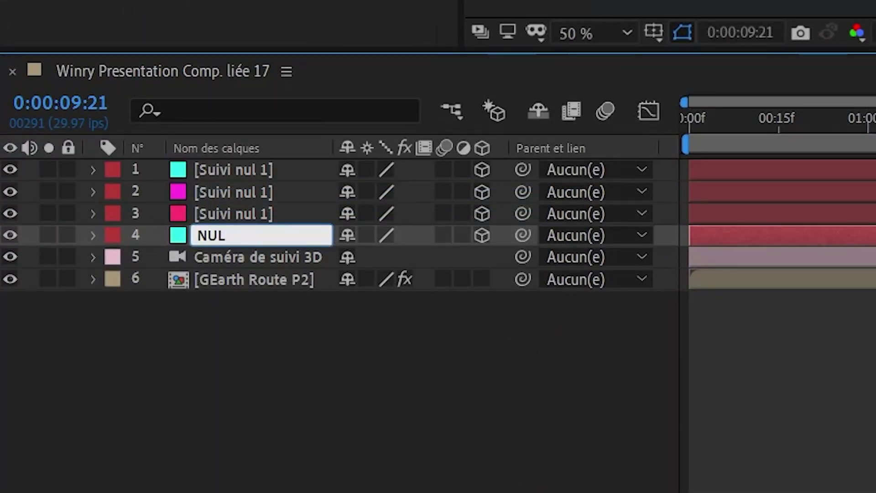
text( Parkin)
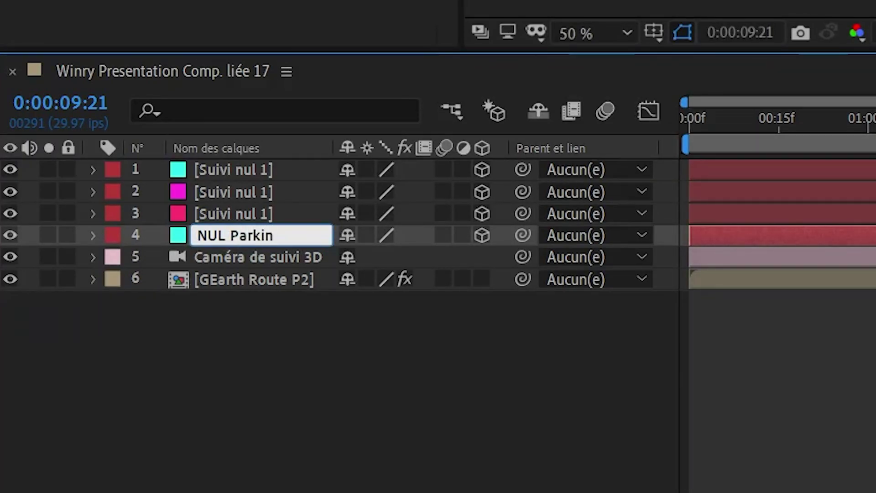
text(g)
click(277, 354)
Rename the tracking null directly above NUL Parking as NUL Demi Tour
right_click(236, 211)
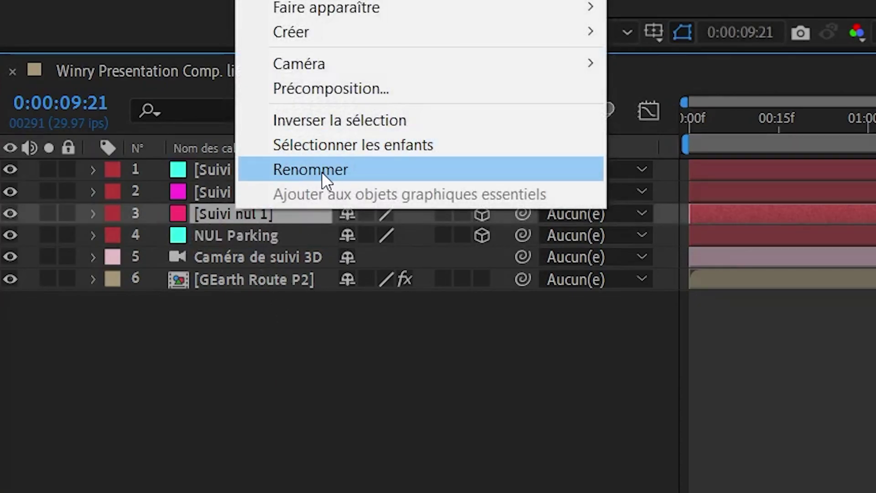
click(322, 171)
text(NUL)
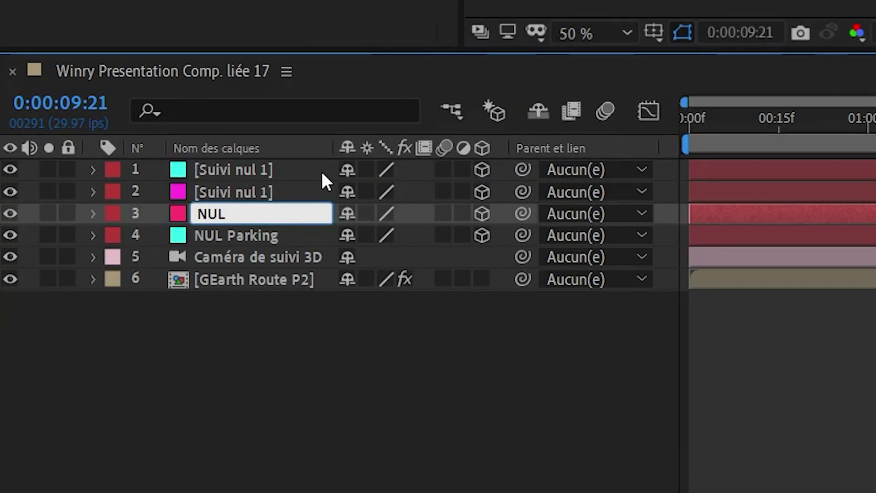
text( Demi Tour)
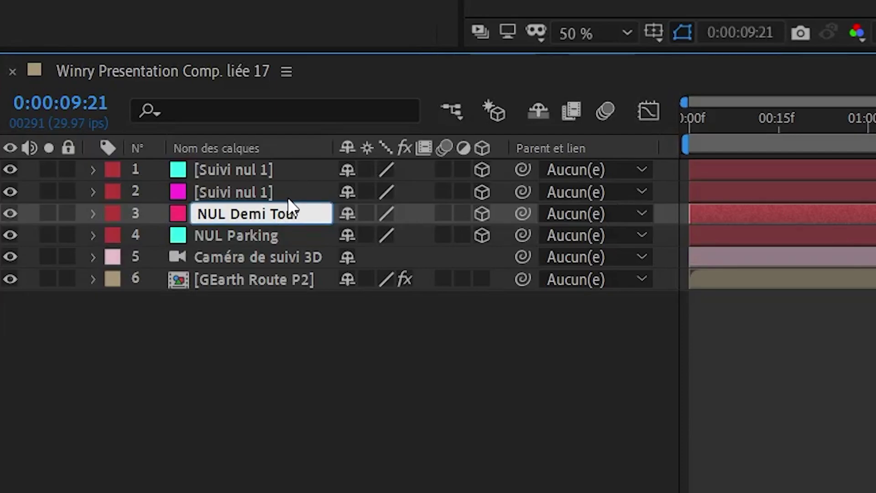
Rename the tracking null directly above NUL Demi Tour as Tunel
click(256, 190)
right_click(255, 191)
click(324, 142)
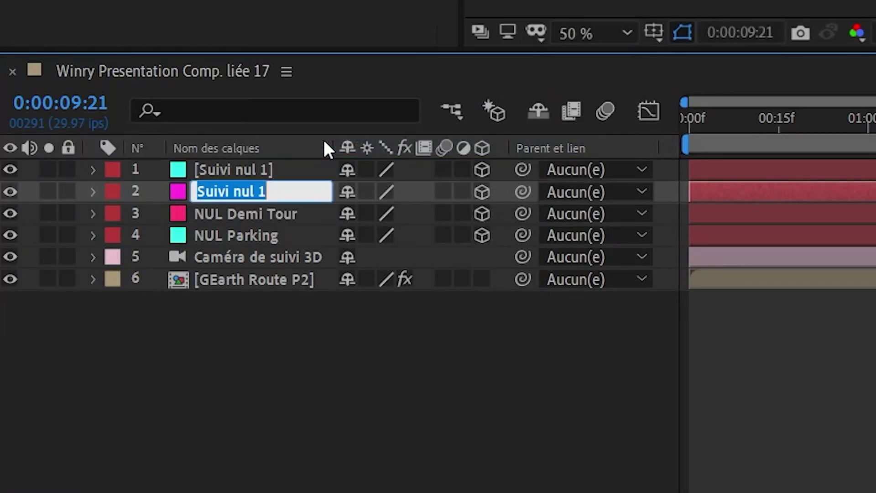
text(Tunel)
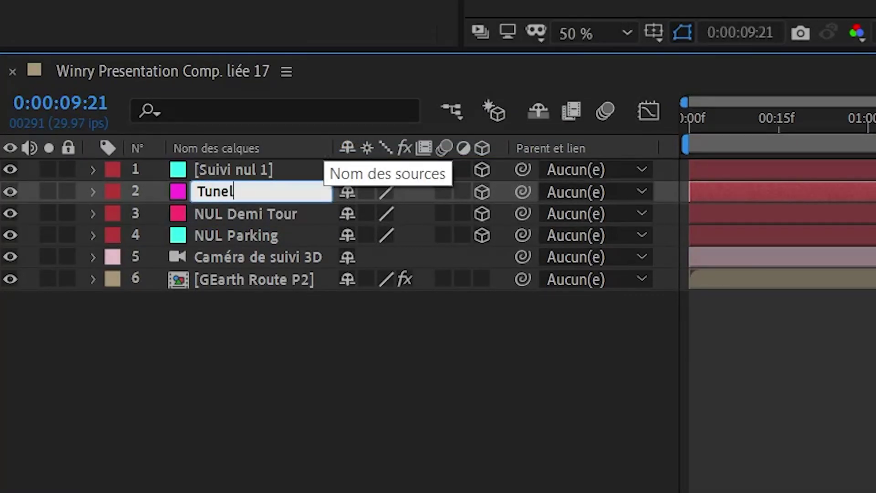
Rename the topmost tracking null as NUL Ville
right_click(224, 165)
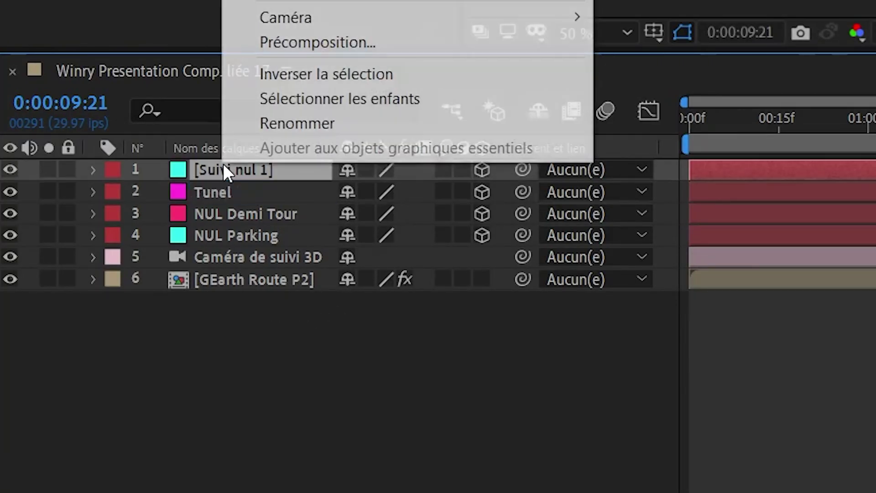
click(293, 120)
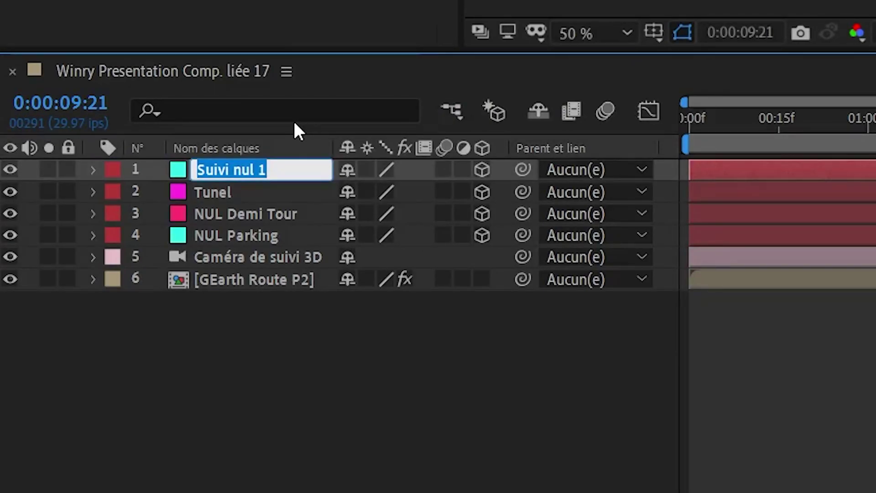
text(NUL Ville)
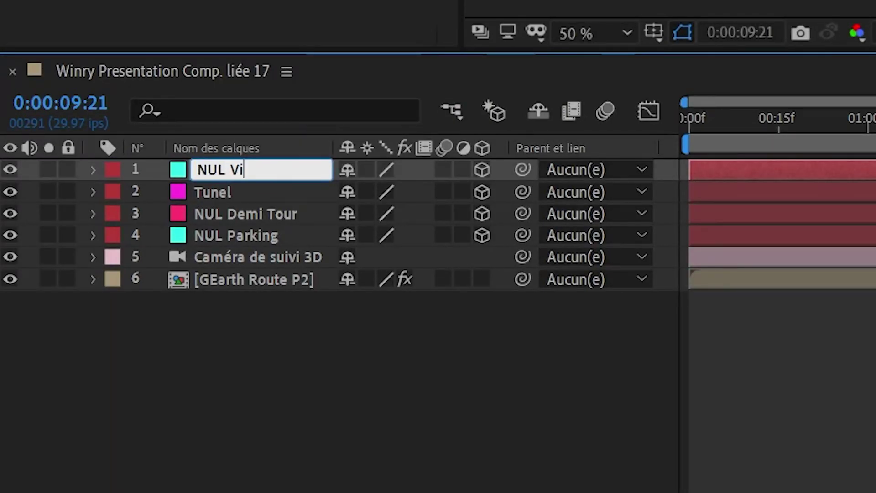
Create a new text layer, Tunel 2, above the null layers
right_click(433, 375)
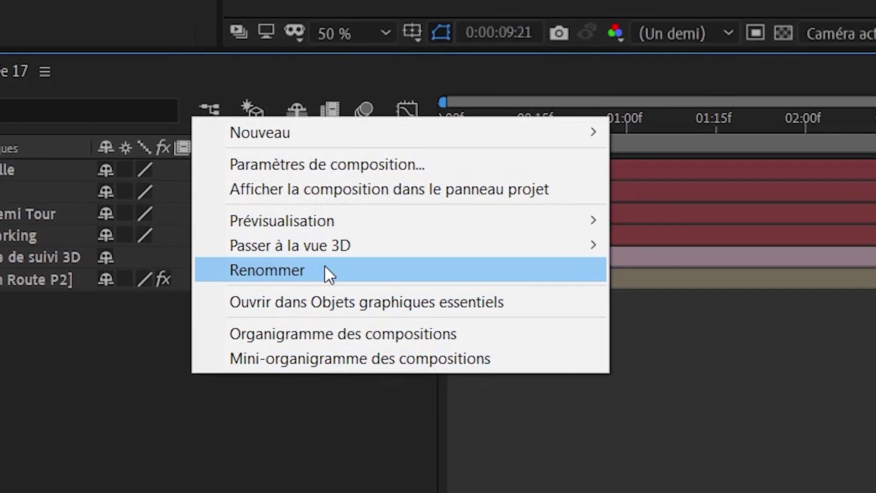
mouse_move(388, 134)
click(666, 169)
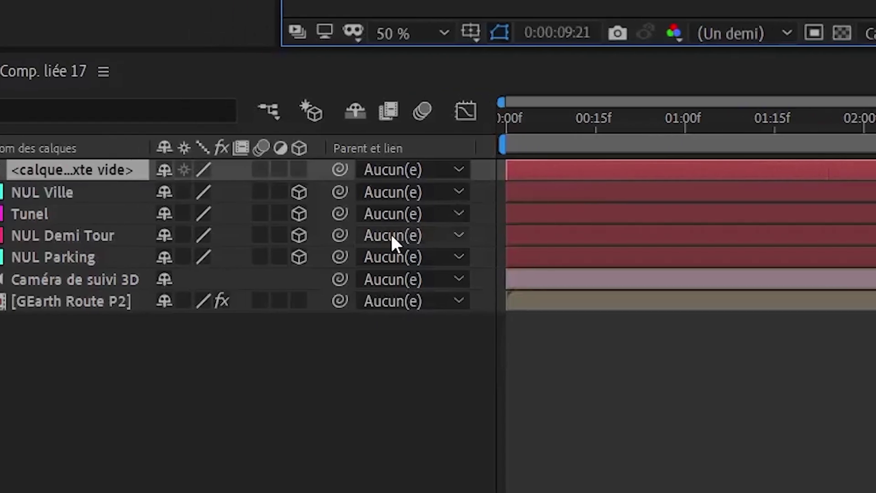
text(Tunel 2)
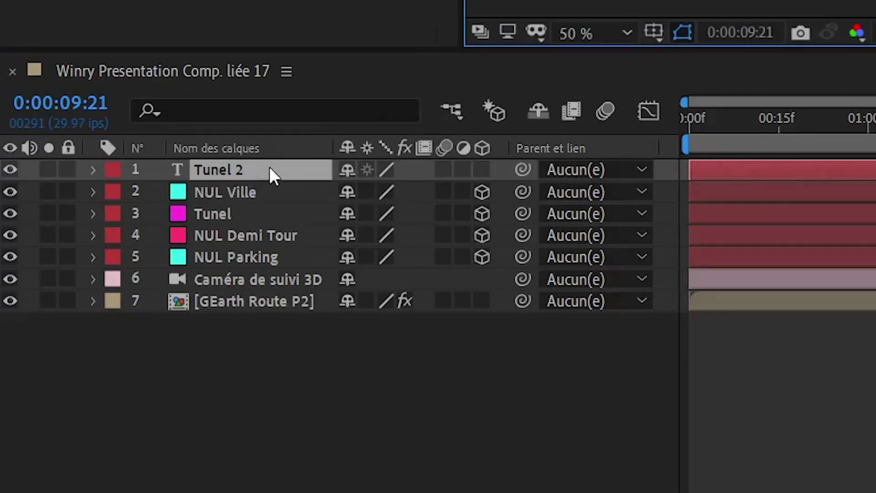
click(305, 360)
Add the NUL prefix to the Tunel null layer so that it is named NUL Tunel
right_click(226, 219)
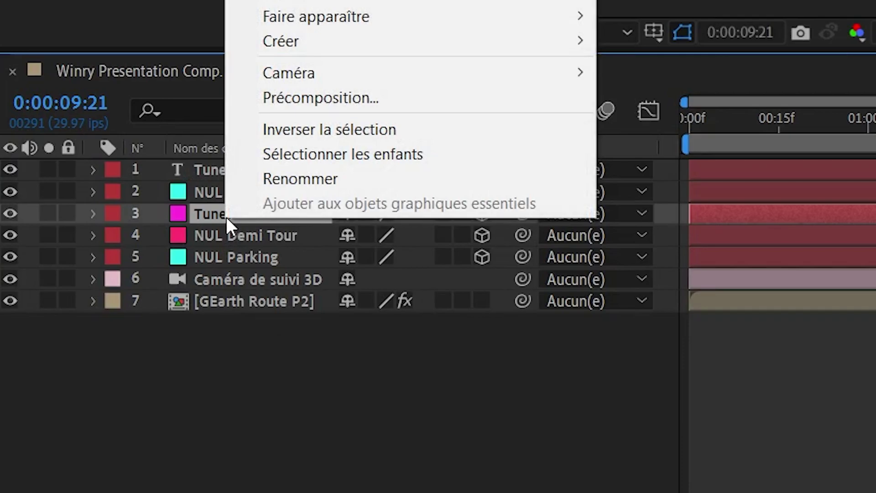
click(242, 185)
click(204, 214)
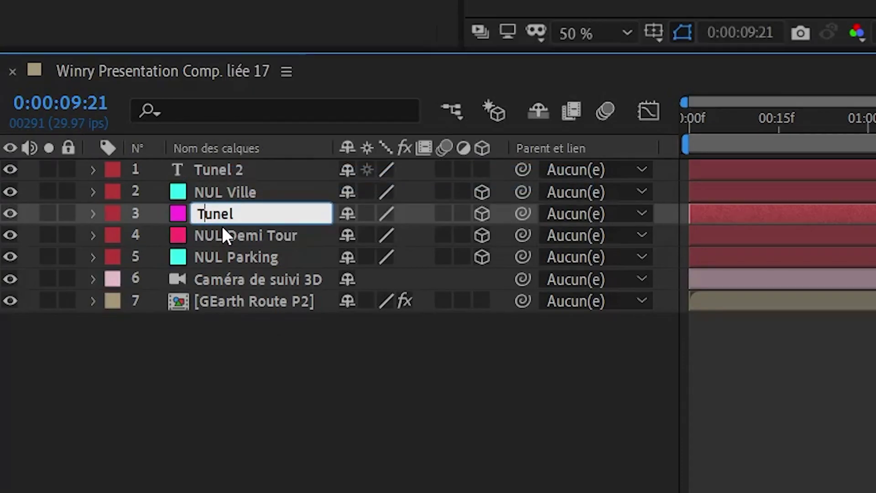
text(Nul)
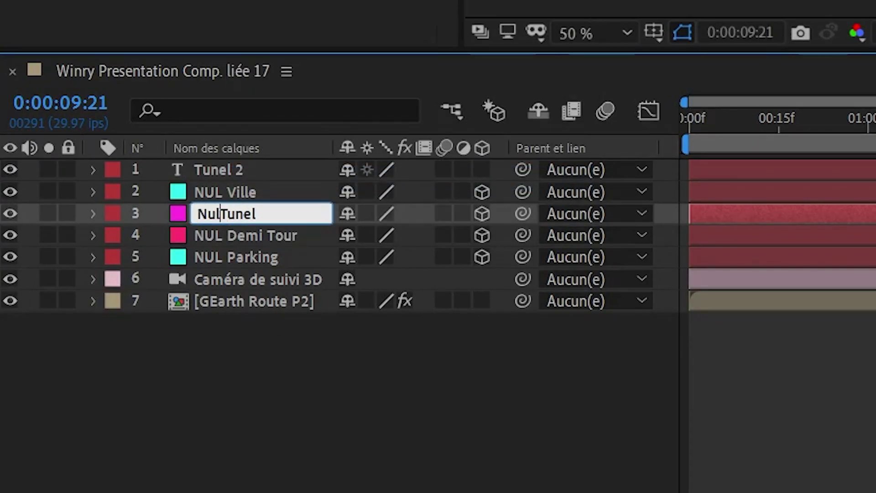
key(BackSpace)
key(BackSpace)
key(BackSpace)
text(UKL)
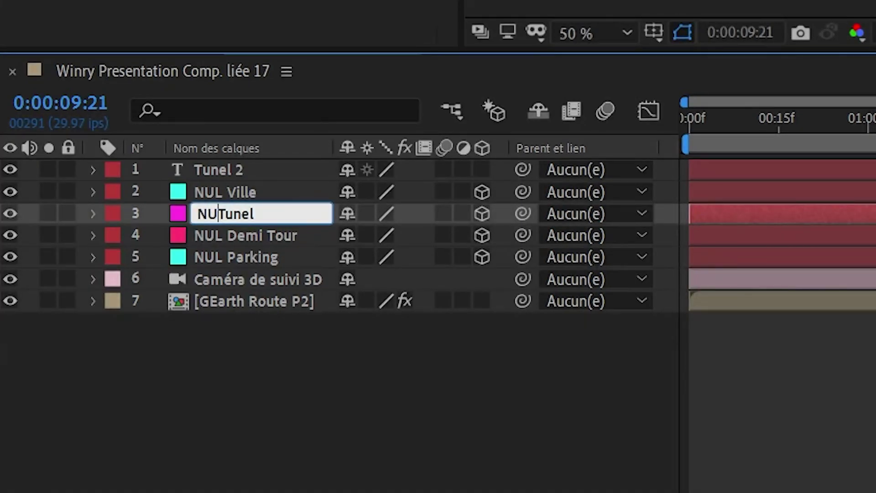
key(BackSpace)
key(BackSpace)
text(L)
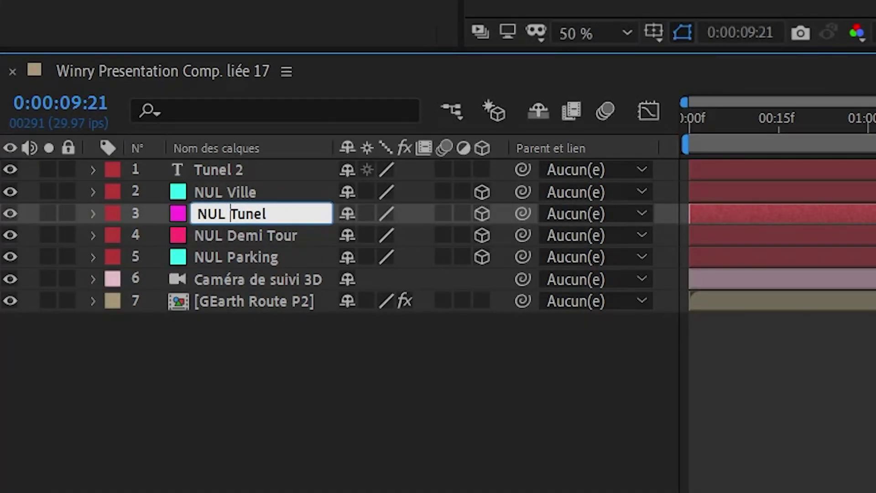
click(254, 379)
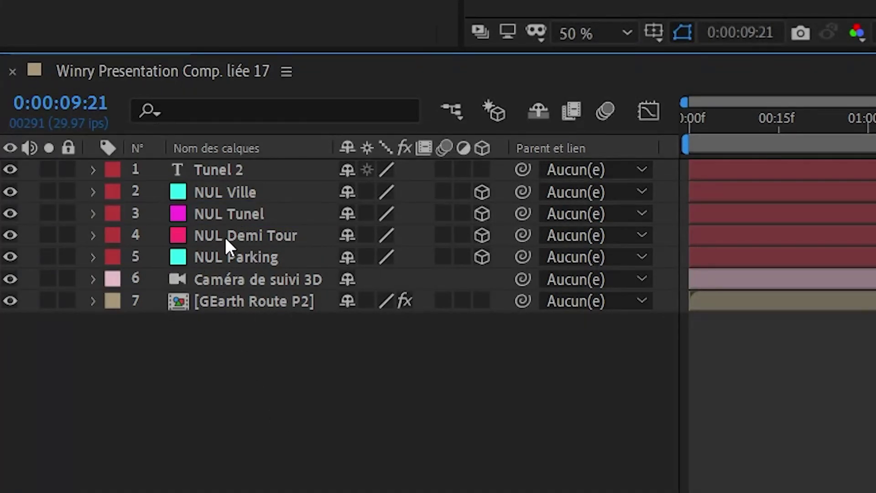
Rename the Tunel 2 text layer as Tunel
right_click(295, 359)
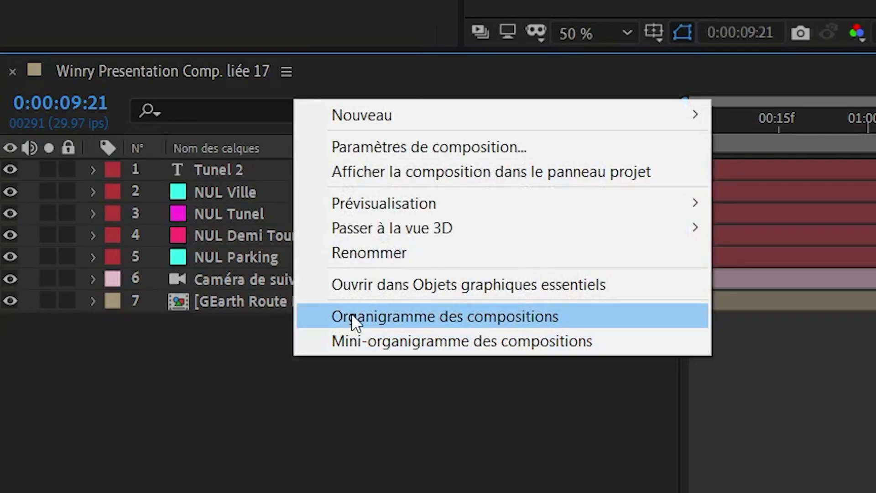
click(231, 169)
right_click(231, 168)
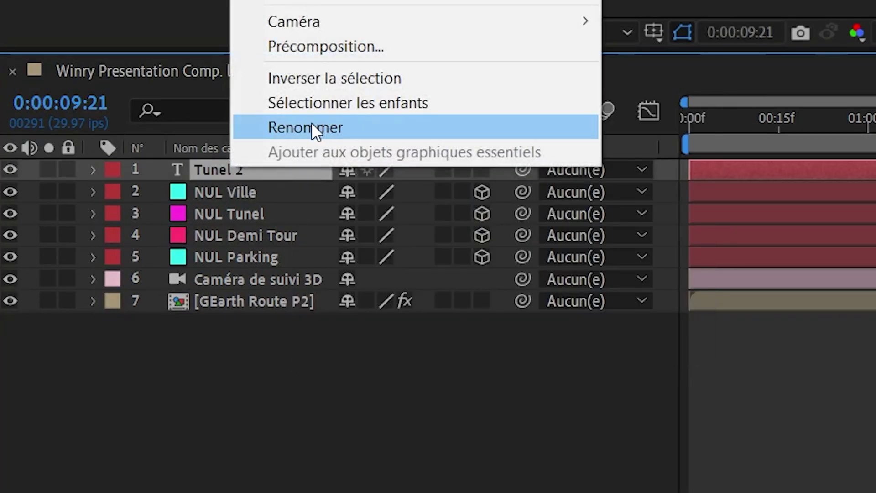
click(313, 124)
click(273, 159)
key(BackSpace)
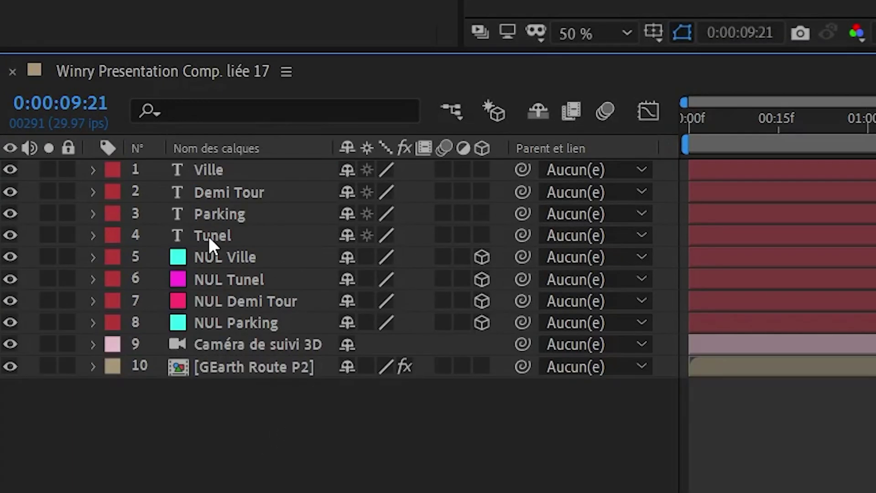
Reorder the Tunel, Parking and Demi Tour text layers so each sits directly above its matching null
drag(212, 237, 231, 277)
drag(237, 213, 233, 312)
drag(251, 190, 246, 266)
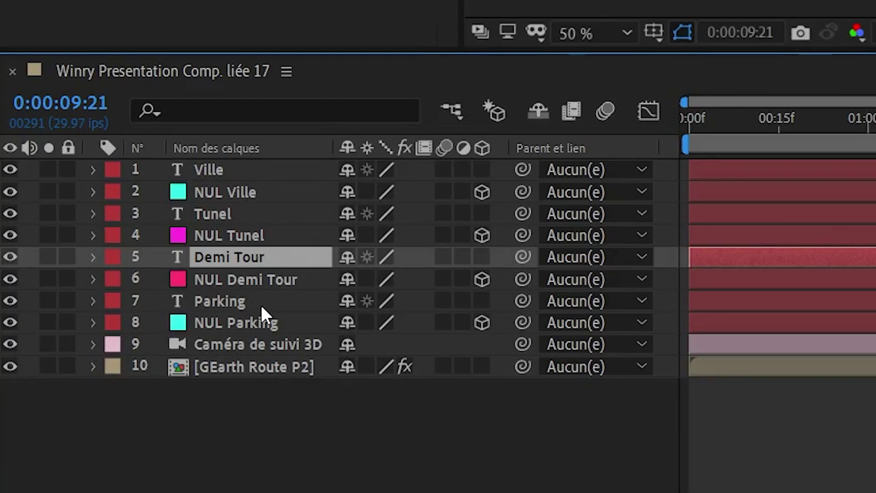
Make the Ville, Tunel, Demi Tour and Parking text layers 3D
click(485, 301)
click(482, 170)
click(482, 213)
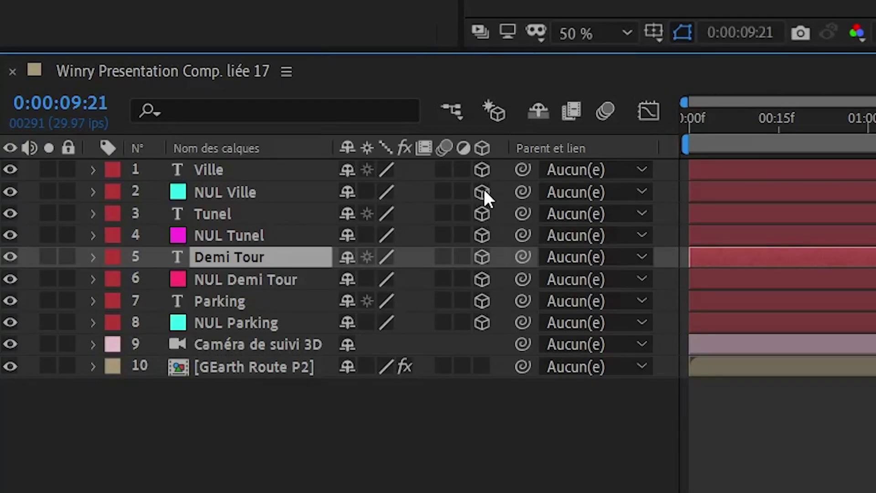
Parent the Ville, Tunel, Demi Tour and Parking text layers to their matching NUL layers
click(635, 177)
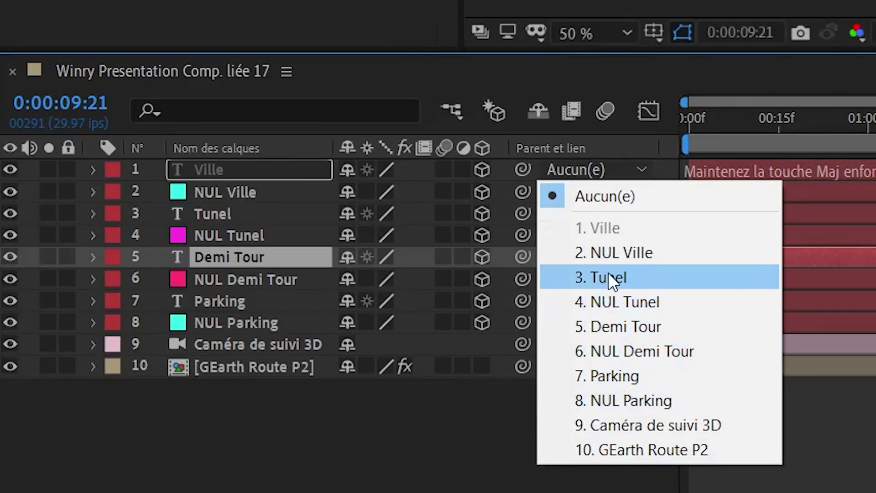
click(634, 254)
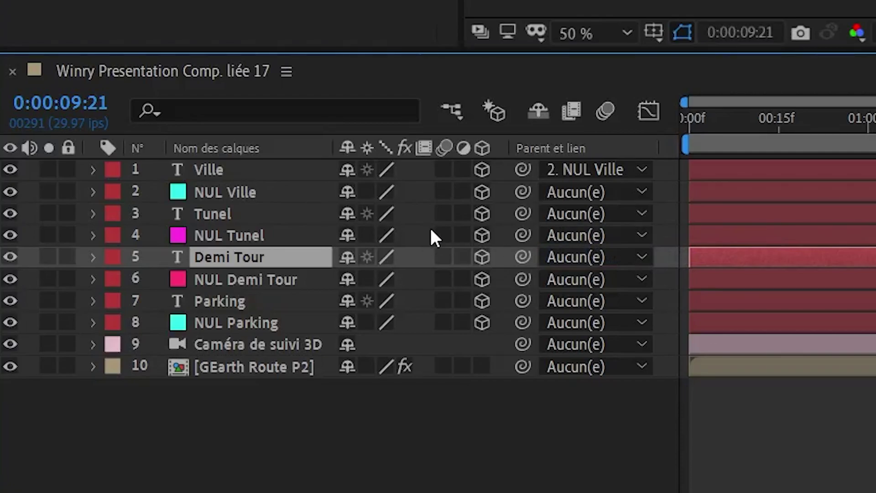
drag(521, 213, 522, 323)
click(493, 445)
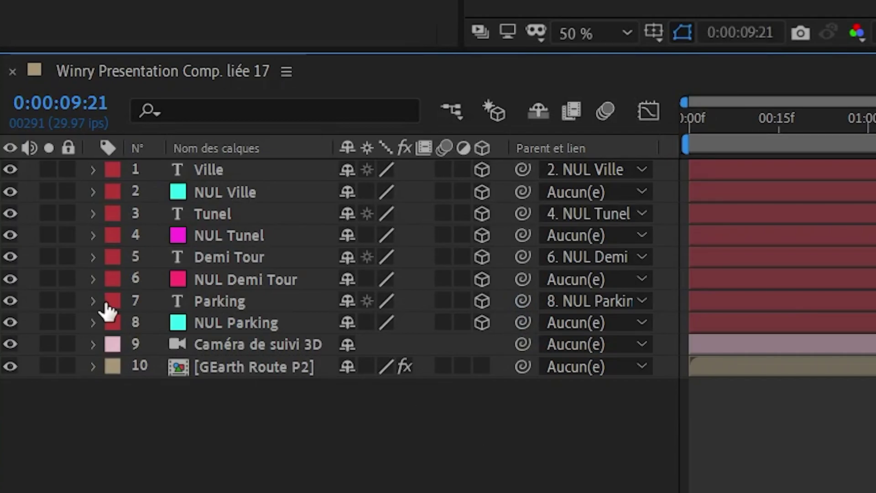
Set the position of the Parking text layer, and likewise of the other place-name text layers, to 0, 0, 0
click(93, 300)
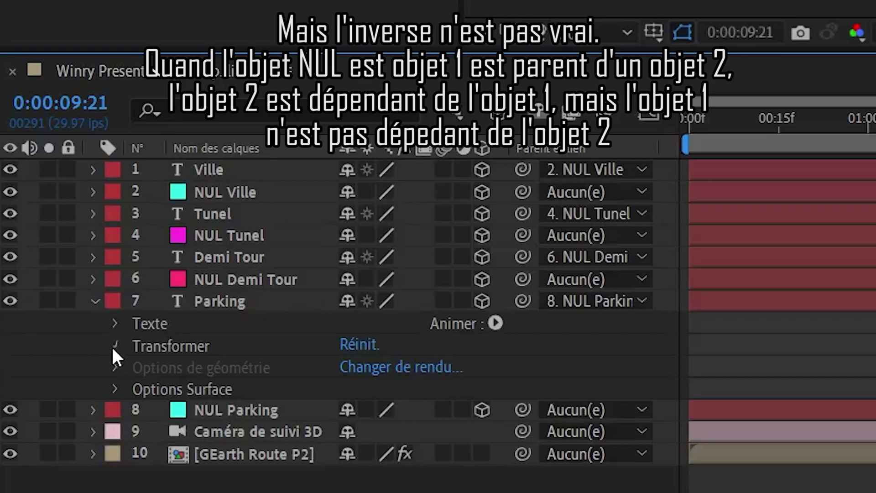
click(115, 346)
click(356, 365)
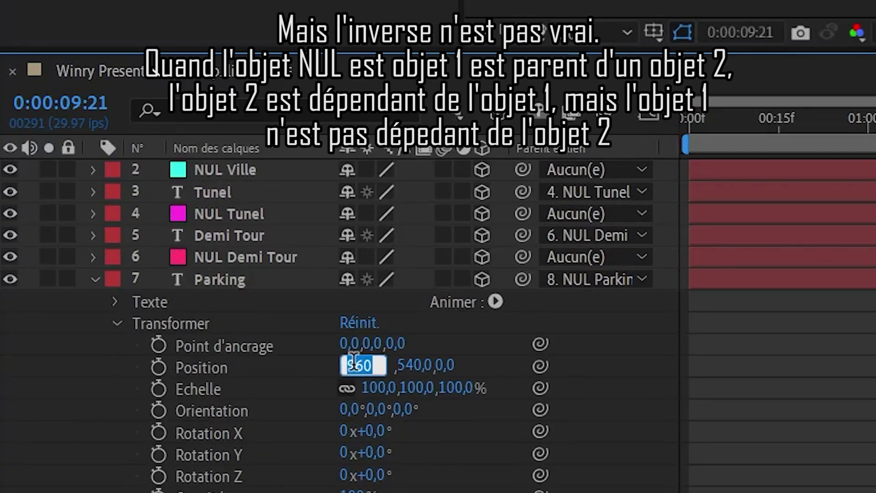
text(0)
key(Tab)
text(0)
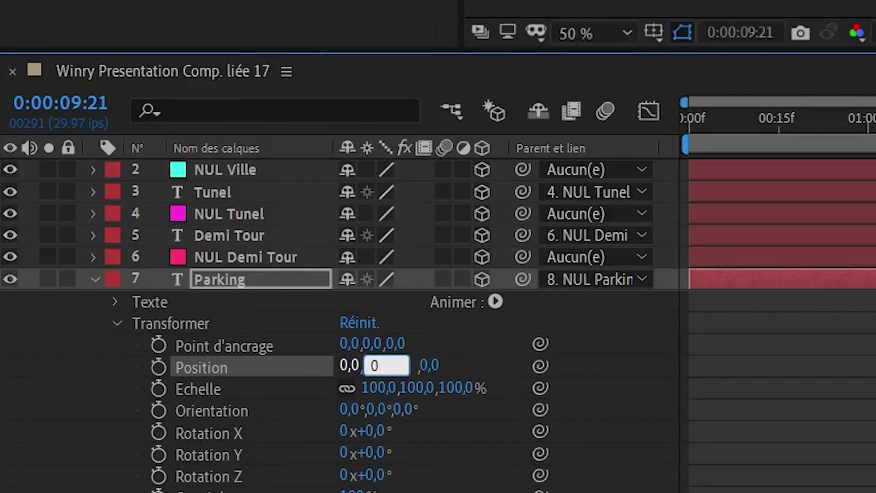
click(93, 236)
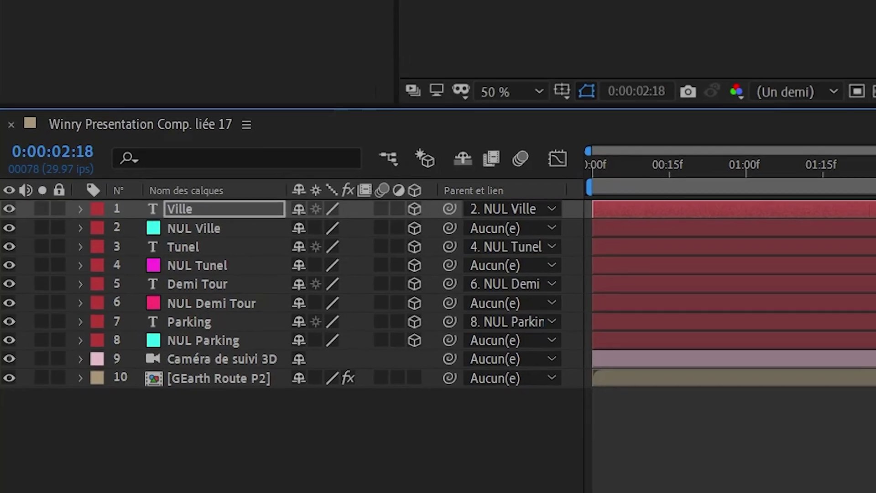
At 0:00:03:21, raise the Parking text layer above the ground by setting its Z position to about -71
click(452, 339)
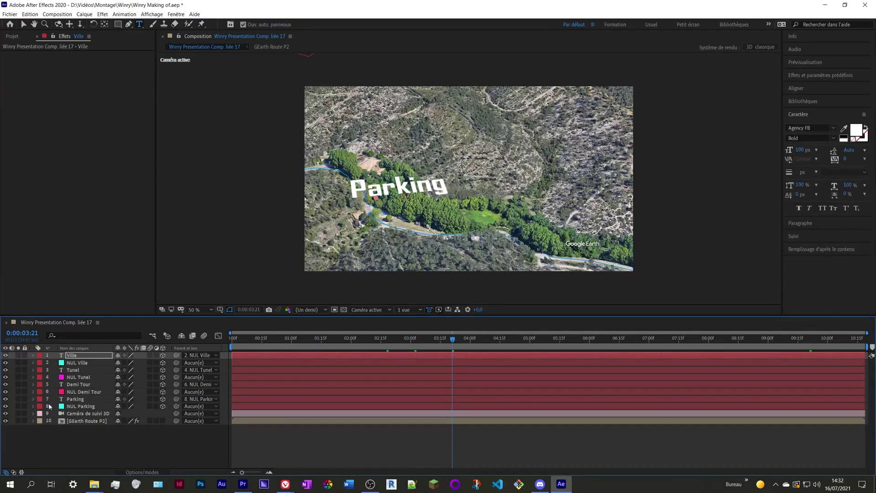
click(33, 399)
scroll(94, 409, down, 1)
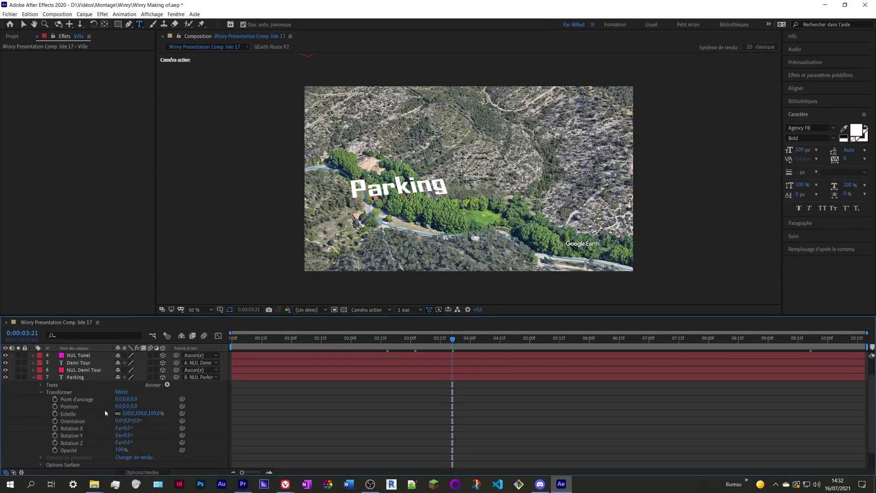
scroll(107, 393, down, 1)
scroll(111, 389, up, 1)
drag(135, 405, 142, 403)
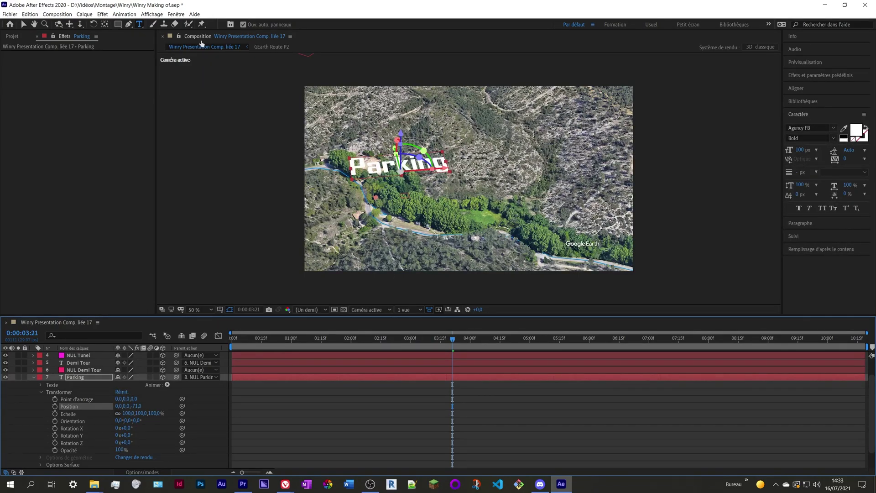
Stand the Parking text upright with an X orientation of 90° and set its Z position to -100
click(23, 24)
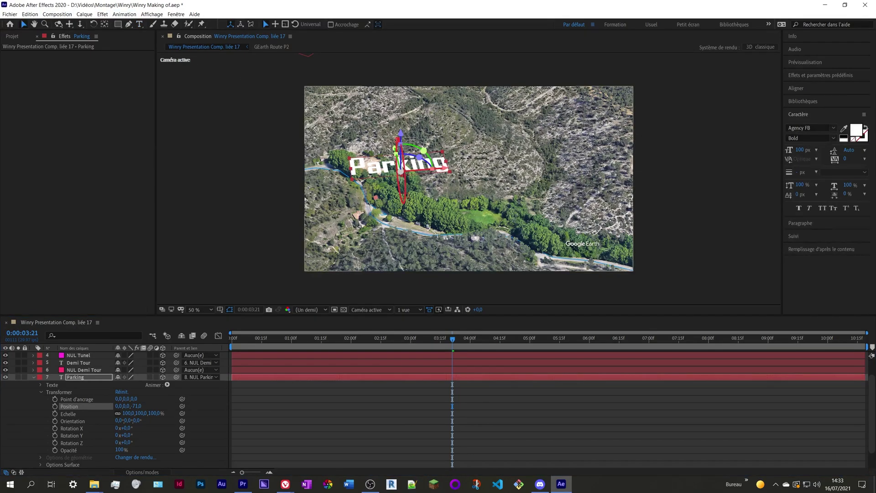
shift+drag(403, 197, 406, 167)
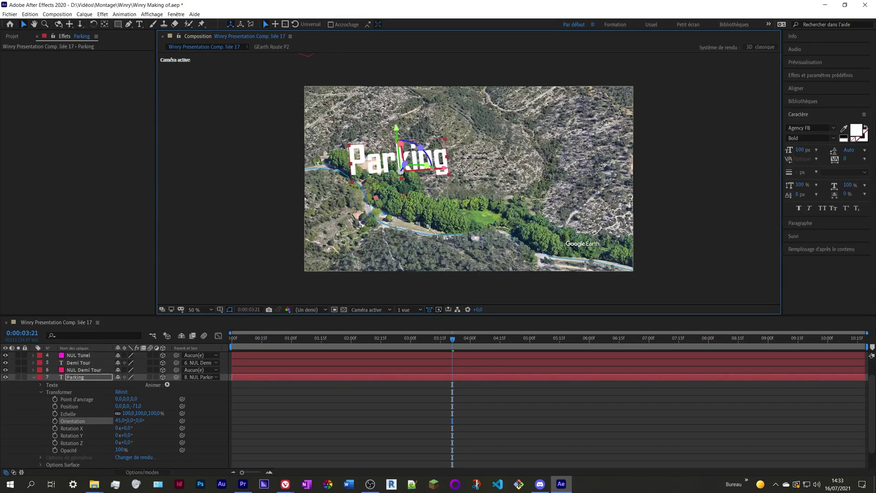
shift+drag(403, 183, 405, 176)
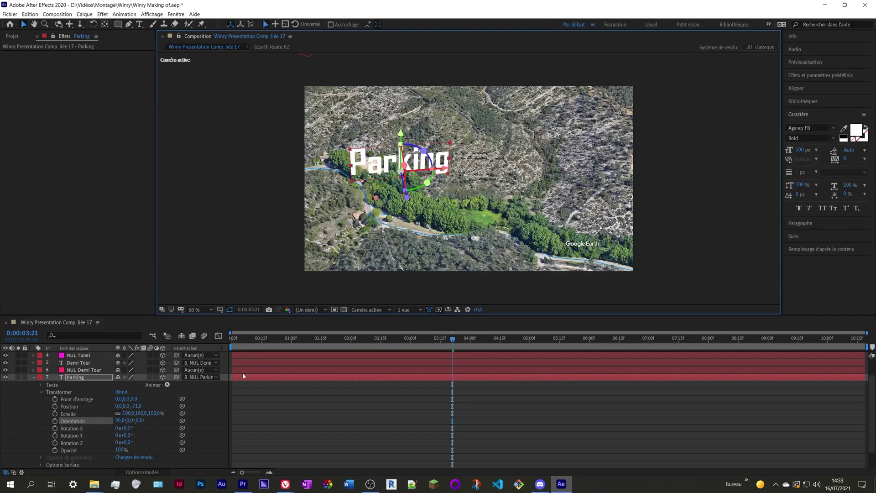
drag(137, 406, 114, 397)
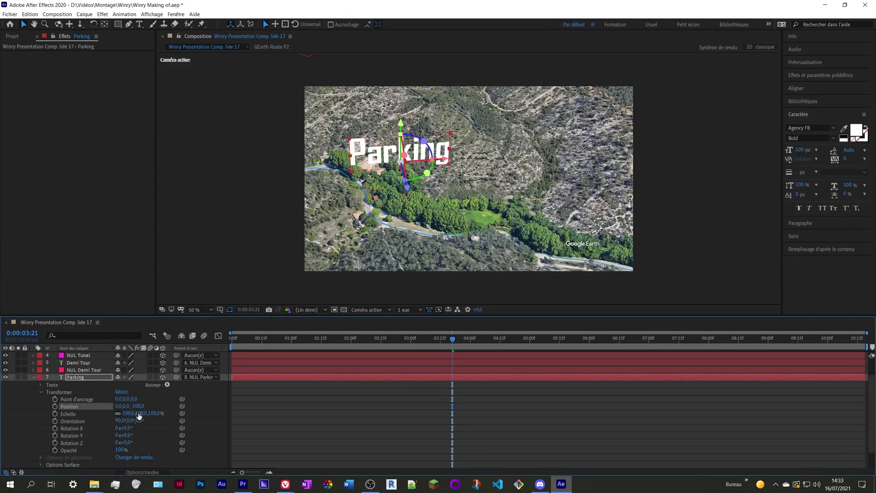
click(128, 414)
click(281, 417)
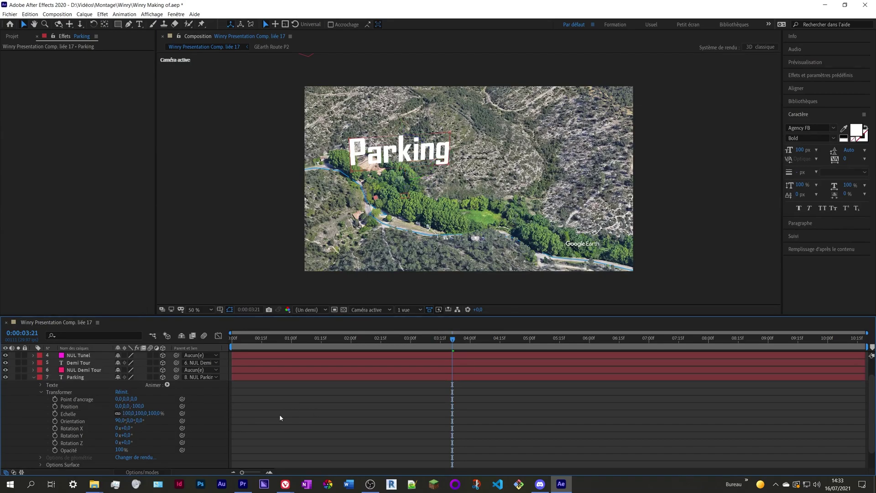
Around 0:00:07:07, rotate the Demi Tour text layer about its Z axis to an orientation of about 299.9°
click(609, 339)
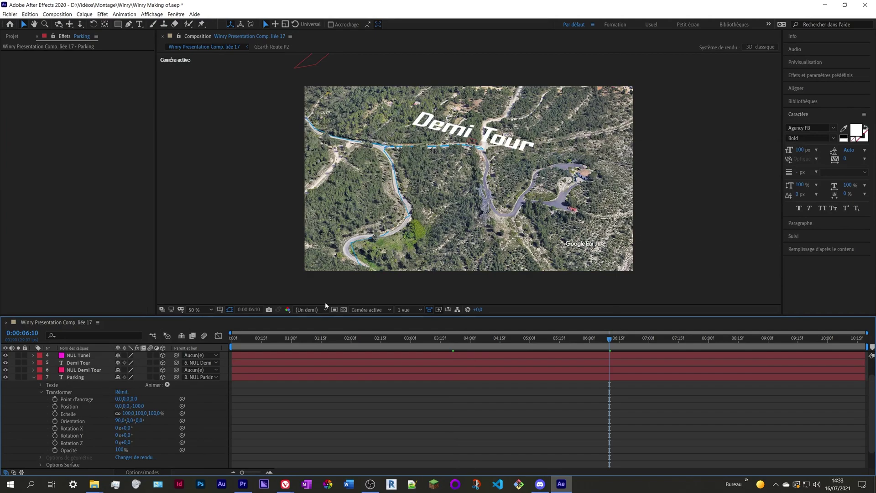
click(640, 339)
click(661, 338)
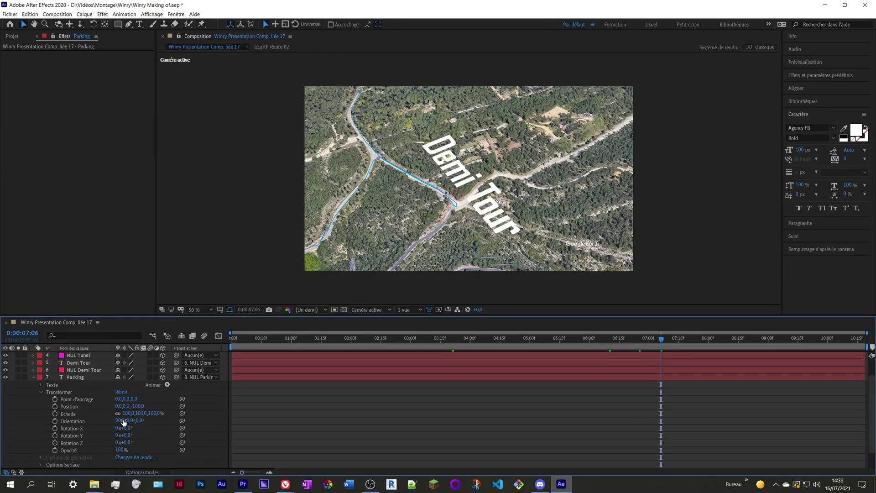
click(33, 377)
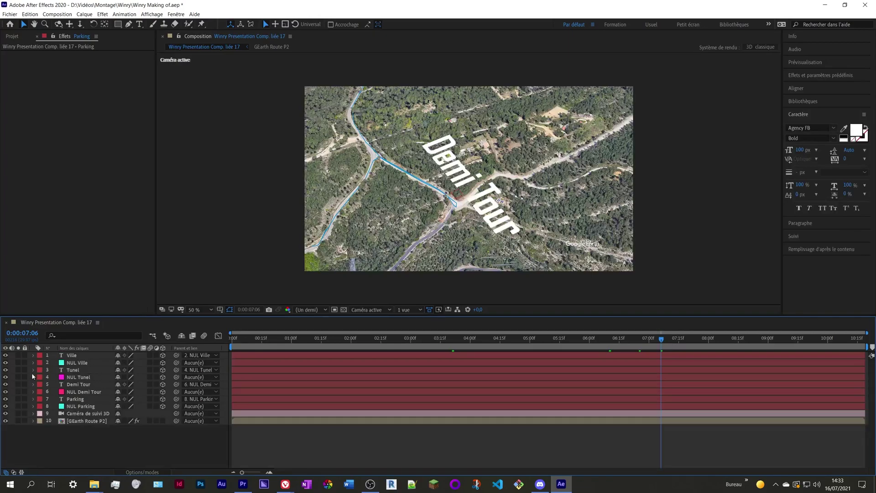
click(34, 385)
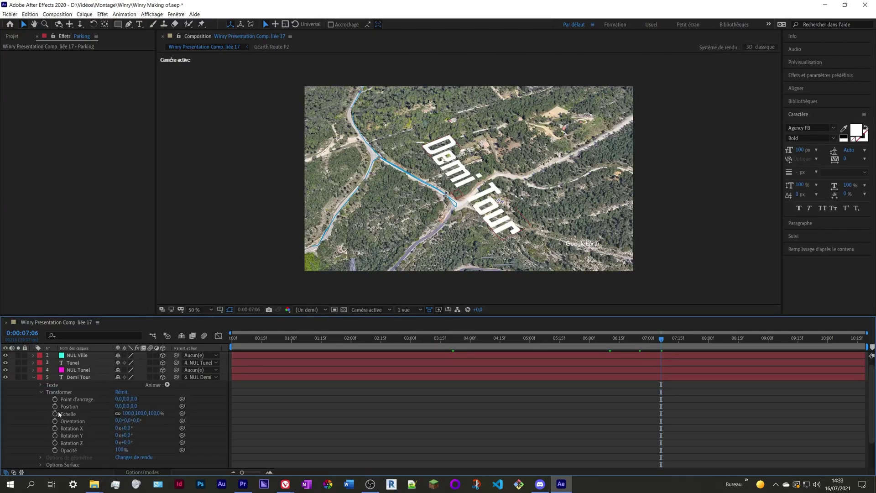
drag(127, 420, 144, 421)
key(ctrl+z)
click(436, 138)
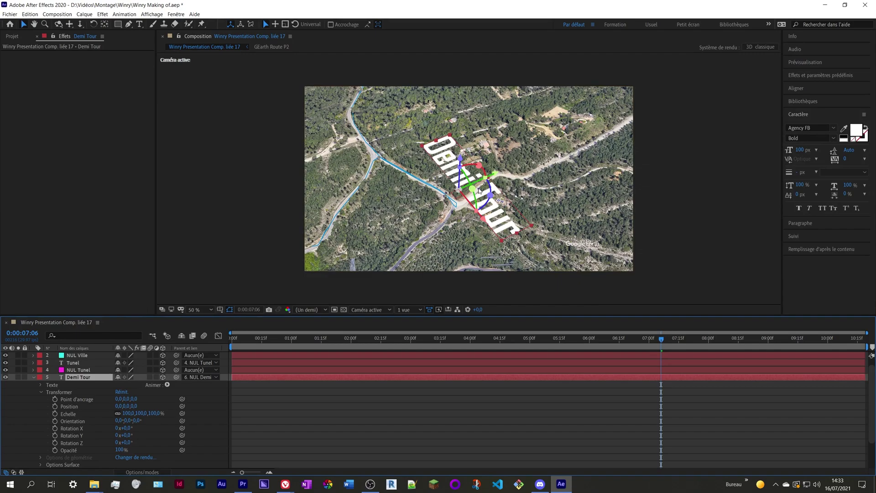
drag(490, 195, 485, 178)
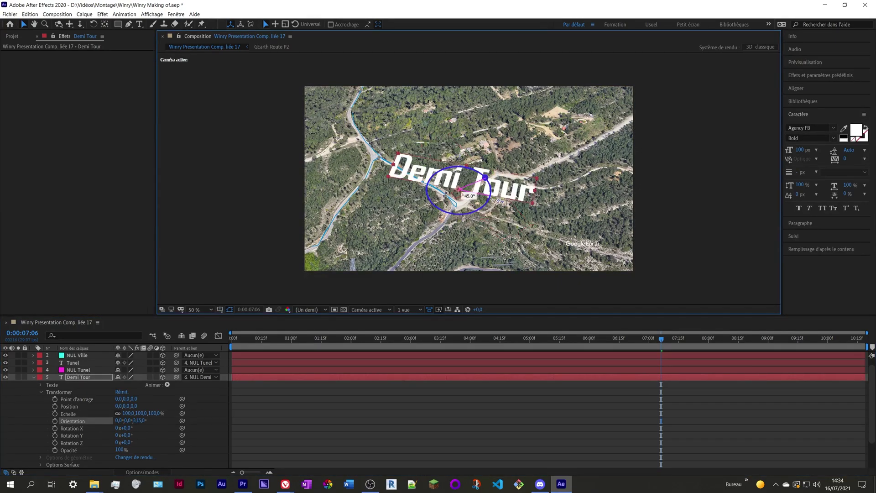
mouse_move(486, 177)
mouse_down()
mouse_move(477, 171)
mouse_move(482, 176)
mouse_up()
drag(660, 340, 664, 358)
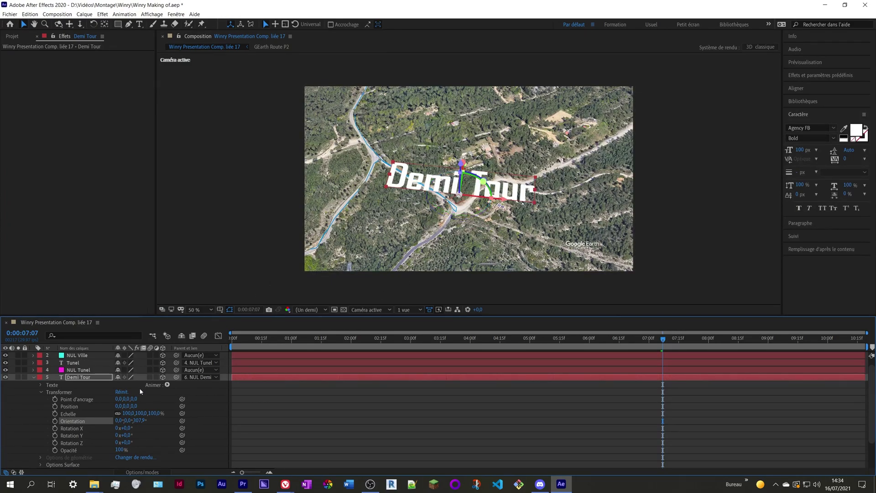
drag(150, 420, 130, 420)
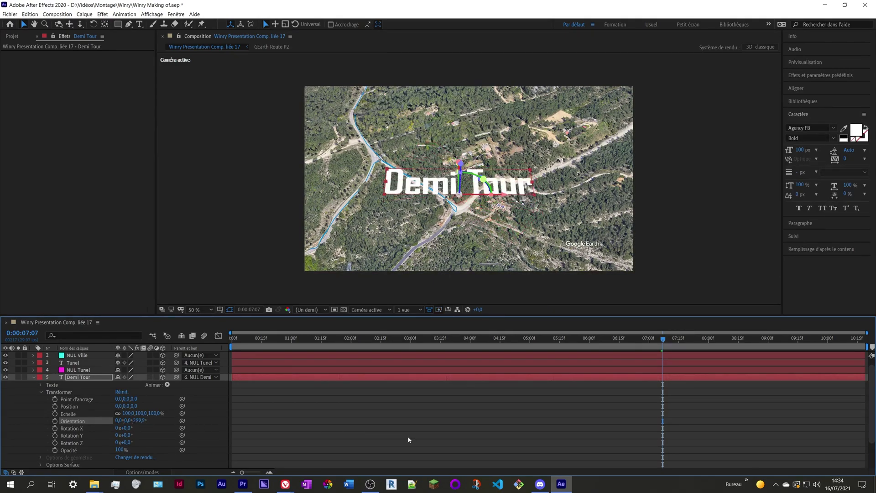
Offset the Demi Tour text layer's position to 45, 10, -69 and save the project
drag(134, 405, 111, 413)
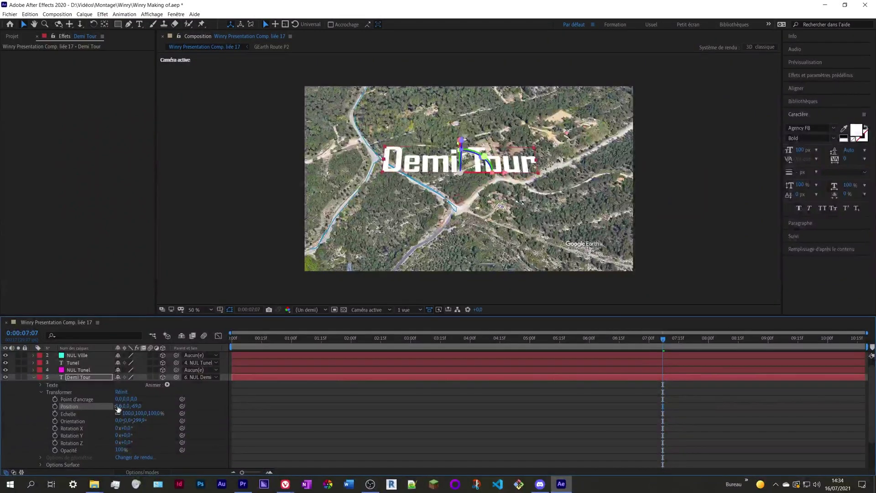
drag(126, 406, 138, 406)
click(351, 439)
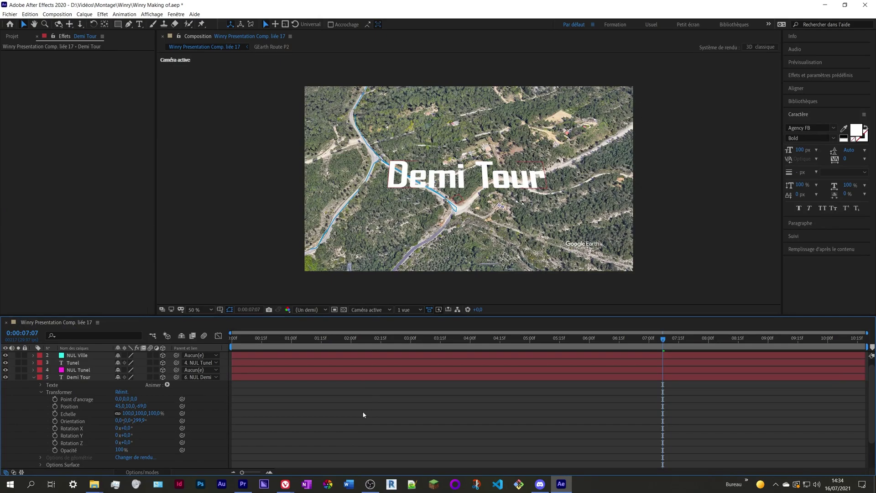
key(ctrl+s)
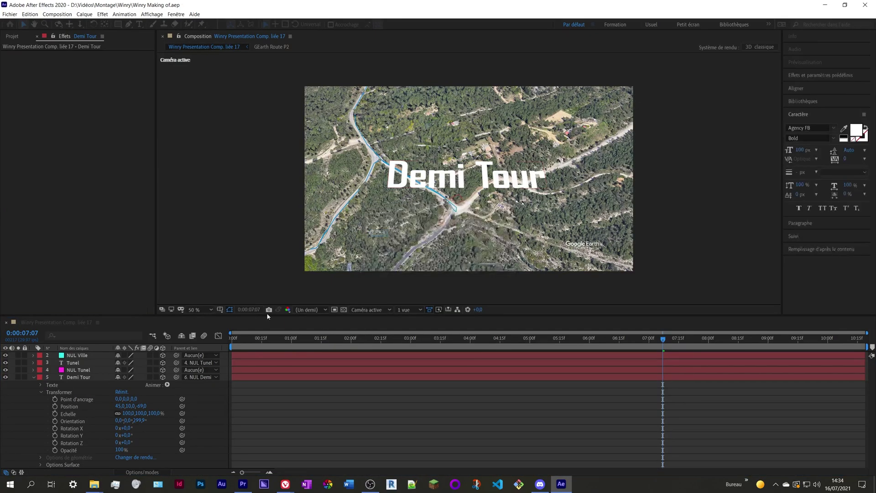
Open the Tunel text layer's transform properties where its place comes into view and paste the copied values onto the layer
click(34, 377)
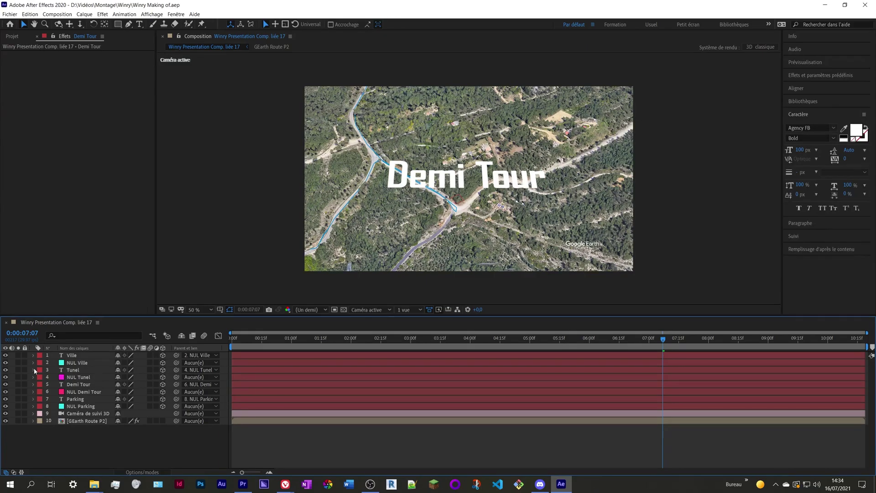
click(33, 370)
scroll(294, 397, down, 3)
scroll(737, 346, up, 3)
drag(736, 340, 708, 340)
click(76, 370)
key(ctrl+v)
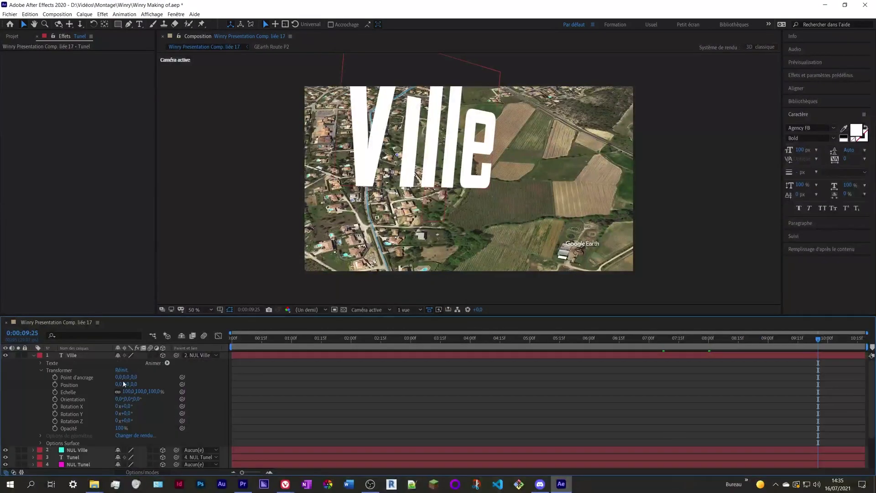
Scale the Ville text layer to 40% at position 7, 0, -16, and preview the composition from the start
click(40, 355)
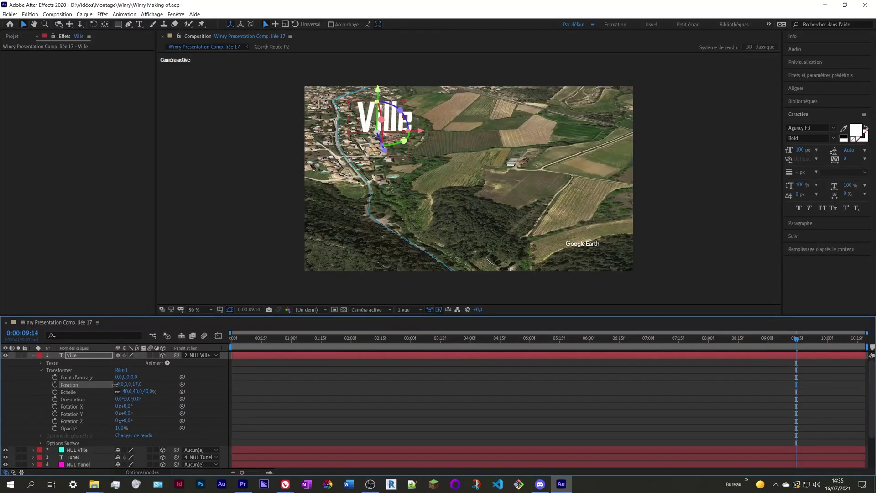
drag(547, 340, 170, 339)
key(space)
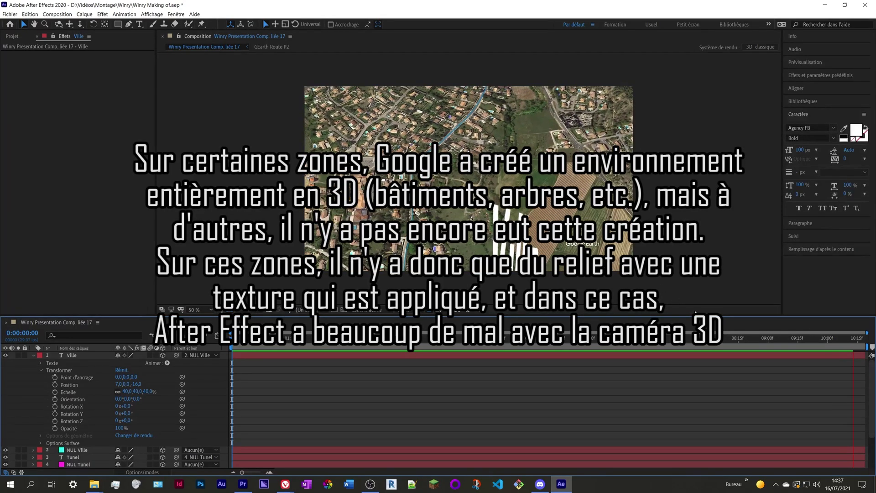
Keyframe the Ville text's opacity at 0% at 0:00:09:07 and 100% at 0:00:09:11, with another 100% keyframe shortly after
click(741, 338)
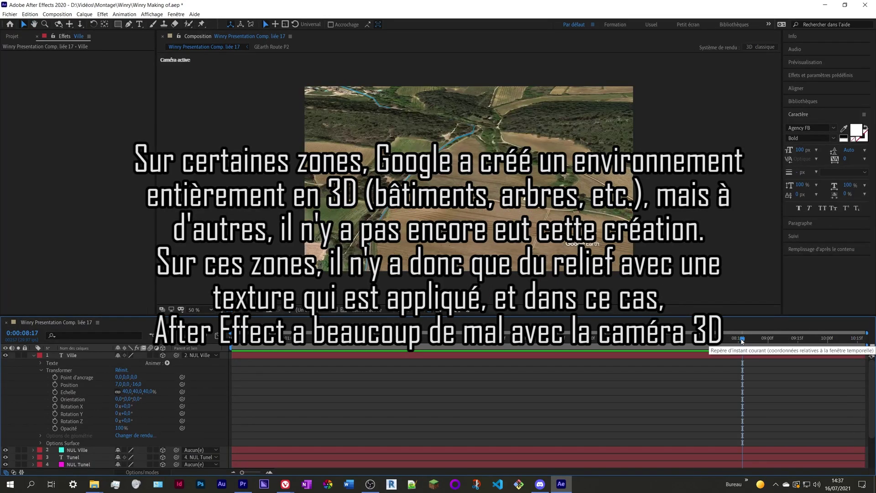
drag(740, 340, 791, 359)
key(ctrl+z)
click(54, 428)
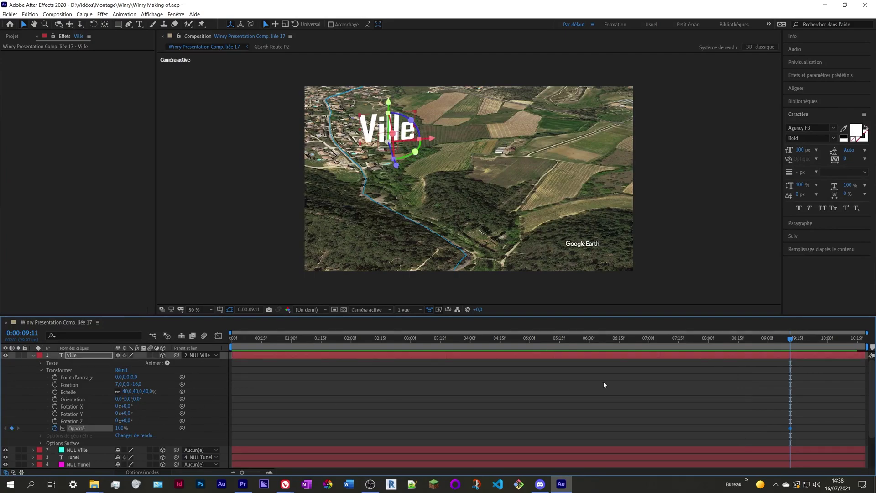
mouse_move(794, 344)
mouse_down()
mouse_move(813, 343)
mouse_move(773, 343)
mouse_move(782, 344)
mouse_up()
click(118, 428)
text(0)
key(Return)
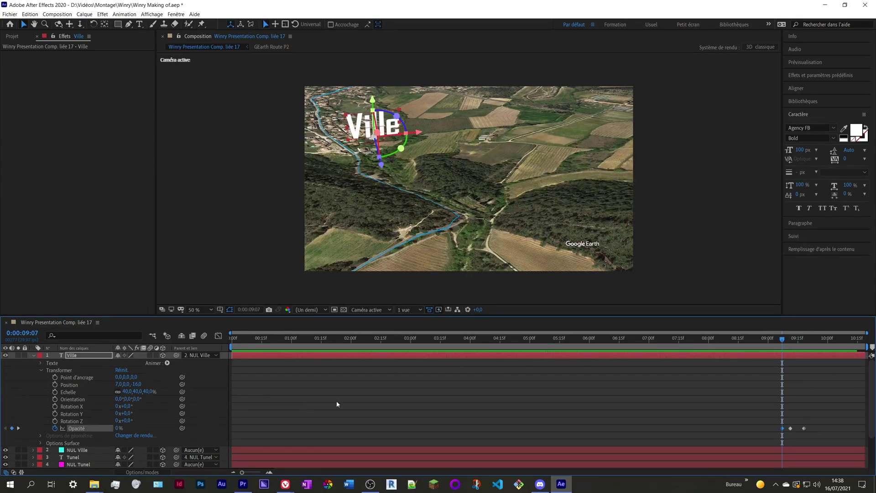
Fade the Ville text out with a 0% opacity keyframe at 0:00:09:21
drag(812, 343, 810, 343)
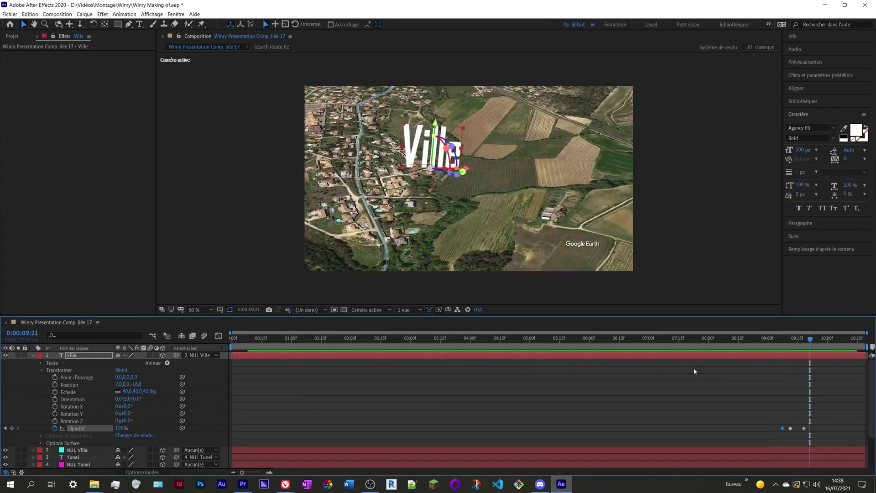
click(120, 428)
text(0)
key(Return)
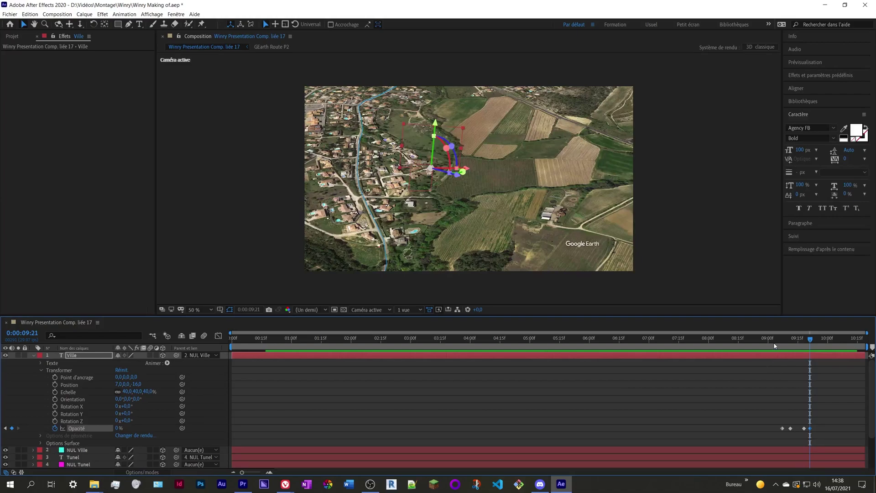
Preview the composition, and check the place-name texts in the linked Winry Presentation clip of the Premiere Pro route sequence
click(759, 346)
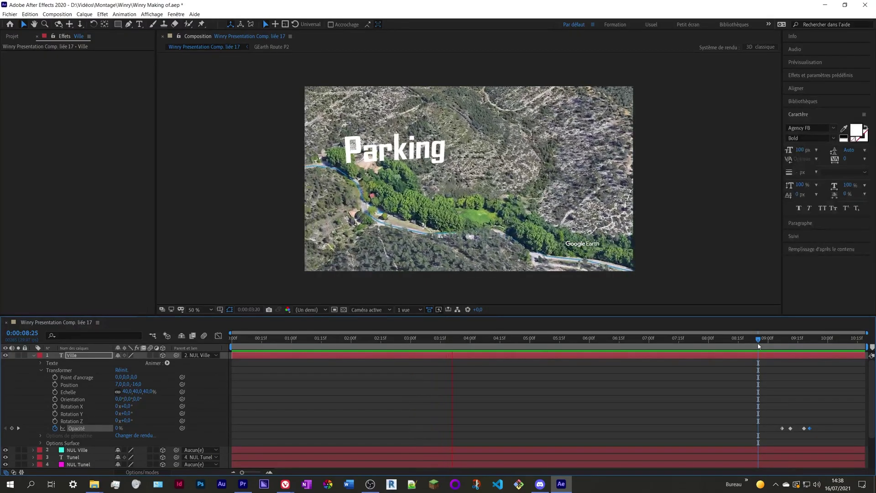
key(space)
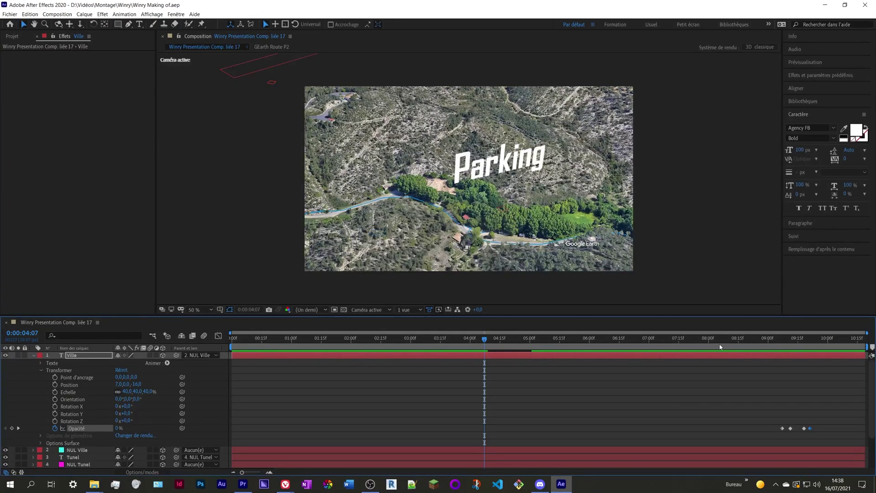
click(243, 484)
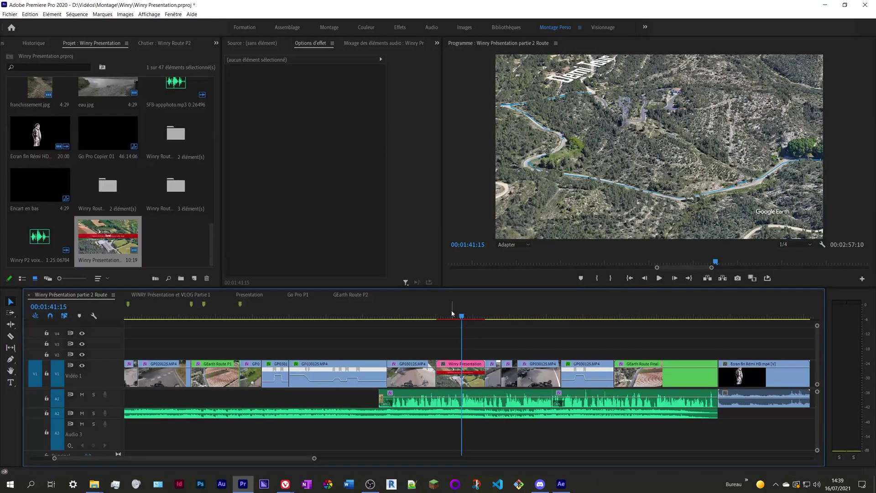
click(456, 315)
click(465, 316)
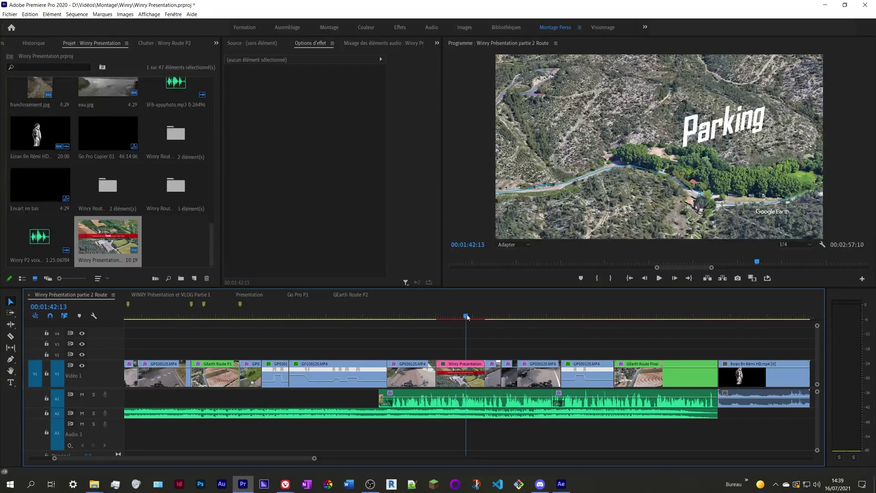
drag(474, 317, 482, 316)
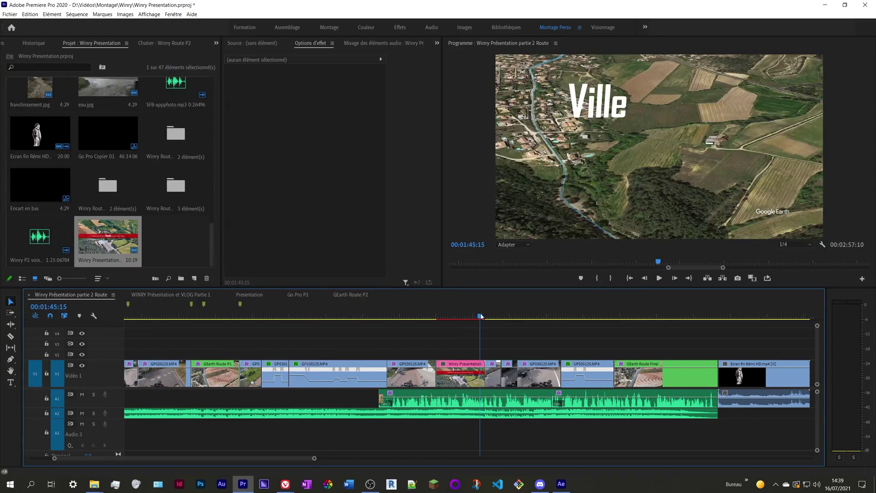
click(439, 315)
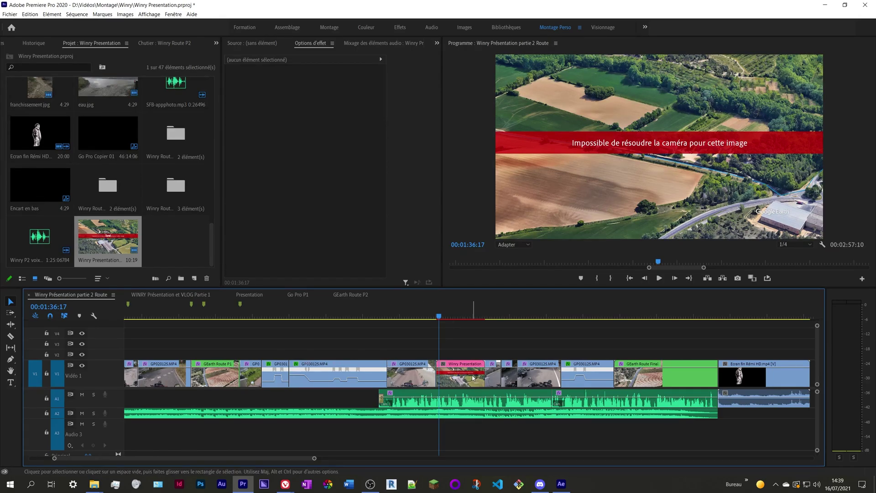
Place GEarth Route P2 from the Winry Route P2 bin on V2 above the linked clip and set its duration to 00:00:10:19
double_click(108, 185)
drag(135, 103, 441, 356)
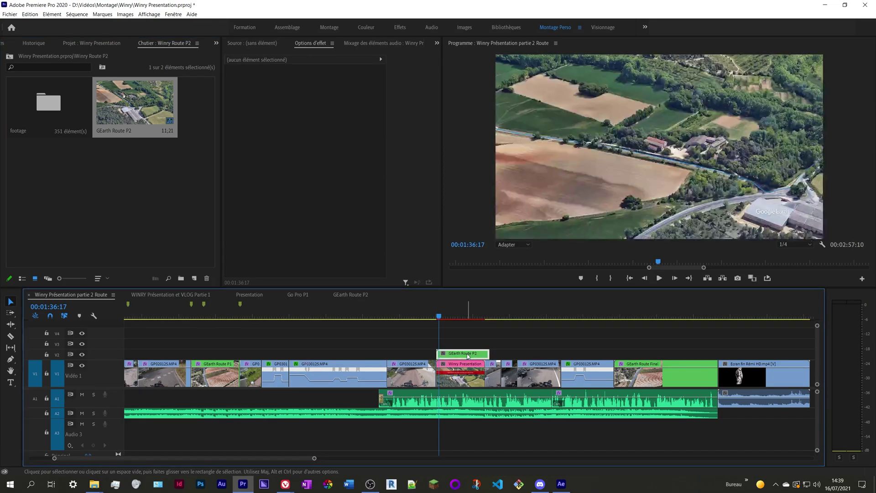
right_click(467, 354)
click(493, 328)
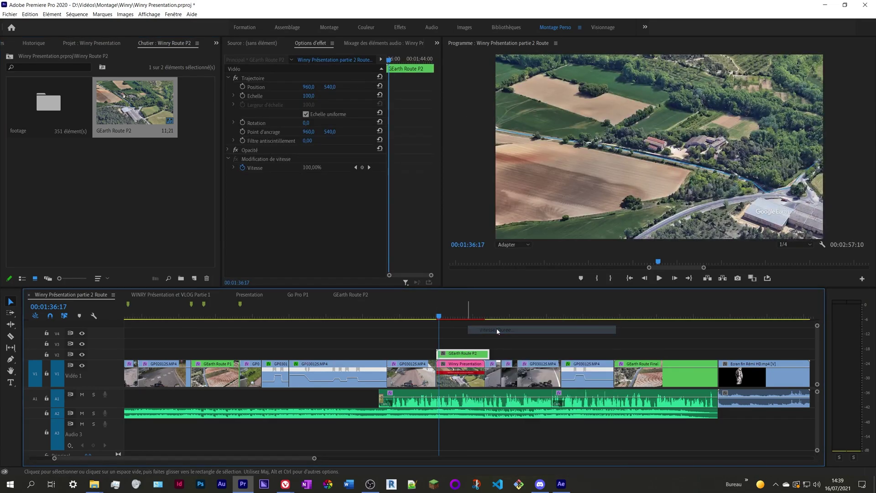
click(449, 223)
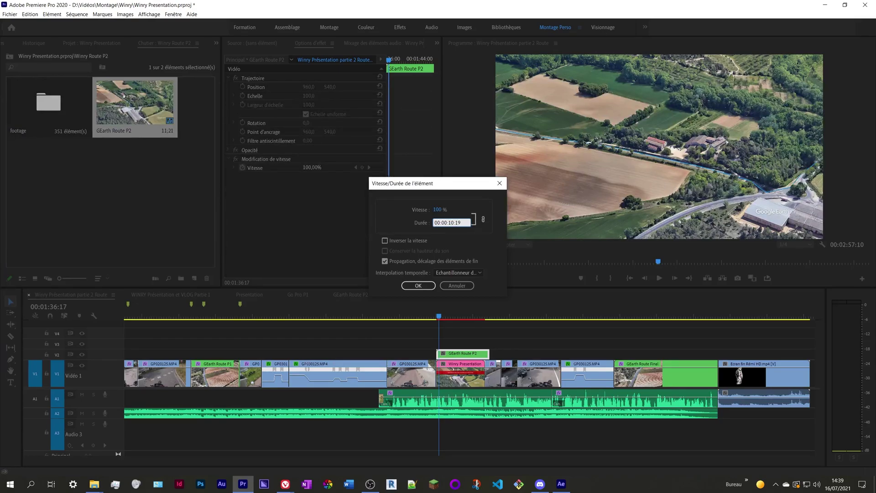
click(424, 286)
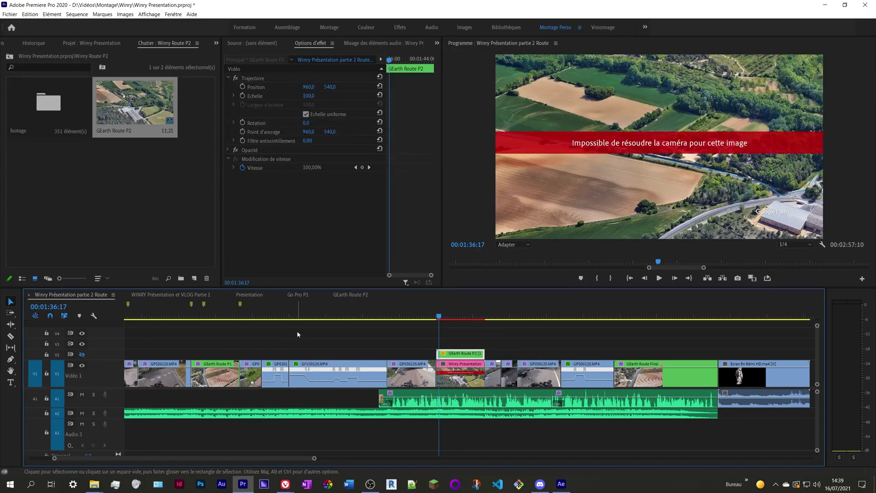
Trim the GEarth Route P2 clip on V2 to cover only the opening frames with the camera-solve error, and make V2 visible
key(space)
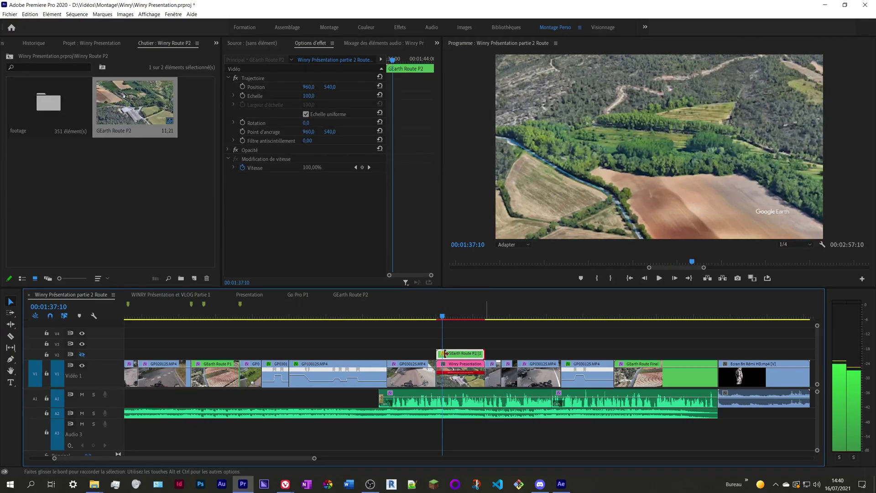
key(w)
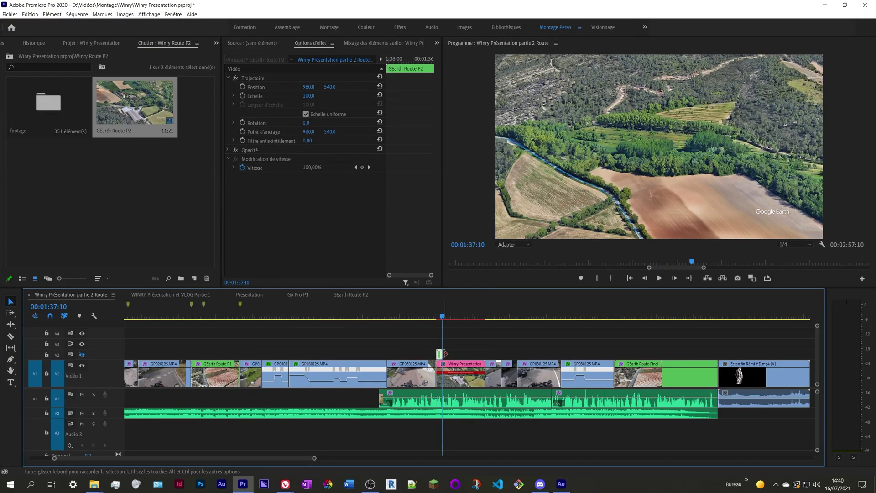
click(437, 316)
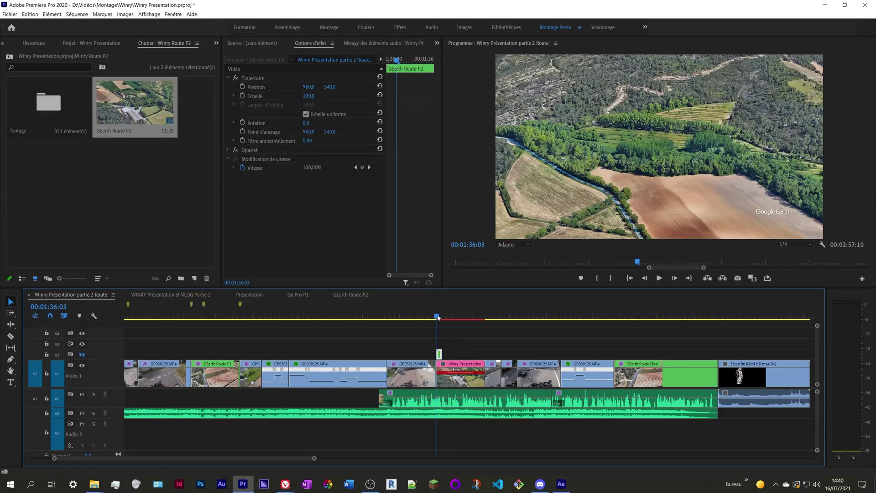
click(439, 317)
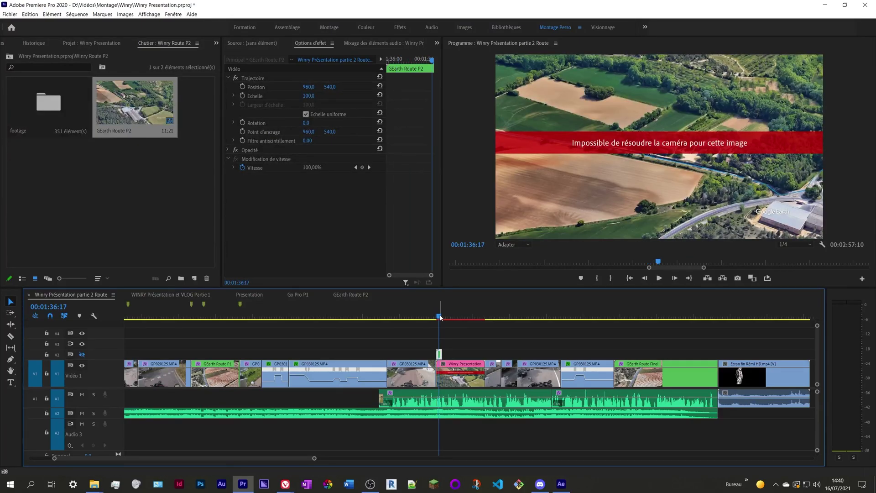
click(82, 354)
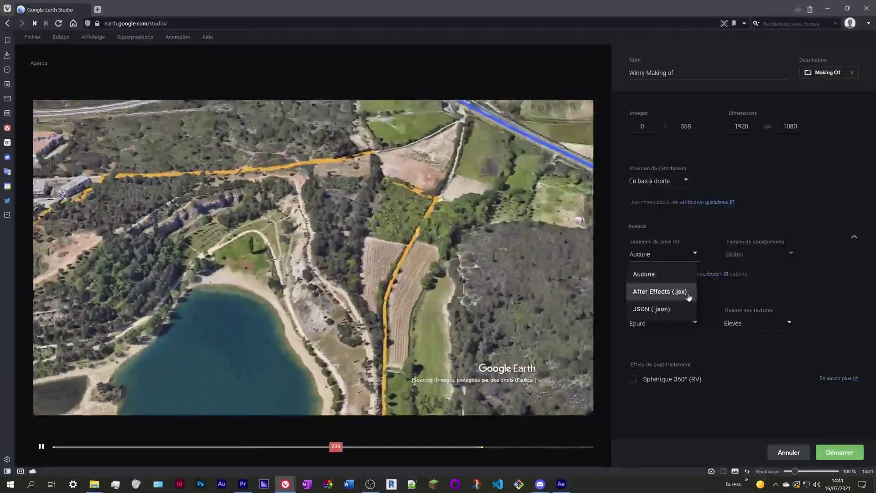
Review the 3D tracking data formats in Google Earth Studio's render settings and keep the option at Aucune
click(691, 273)
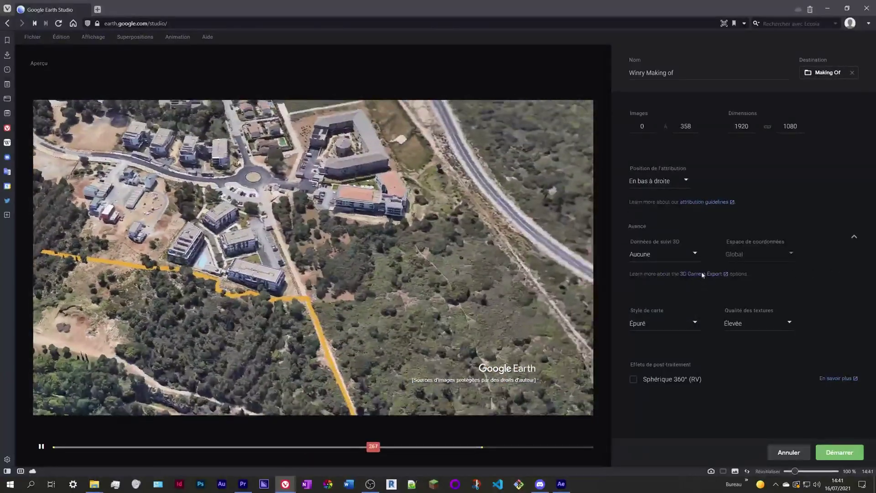